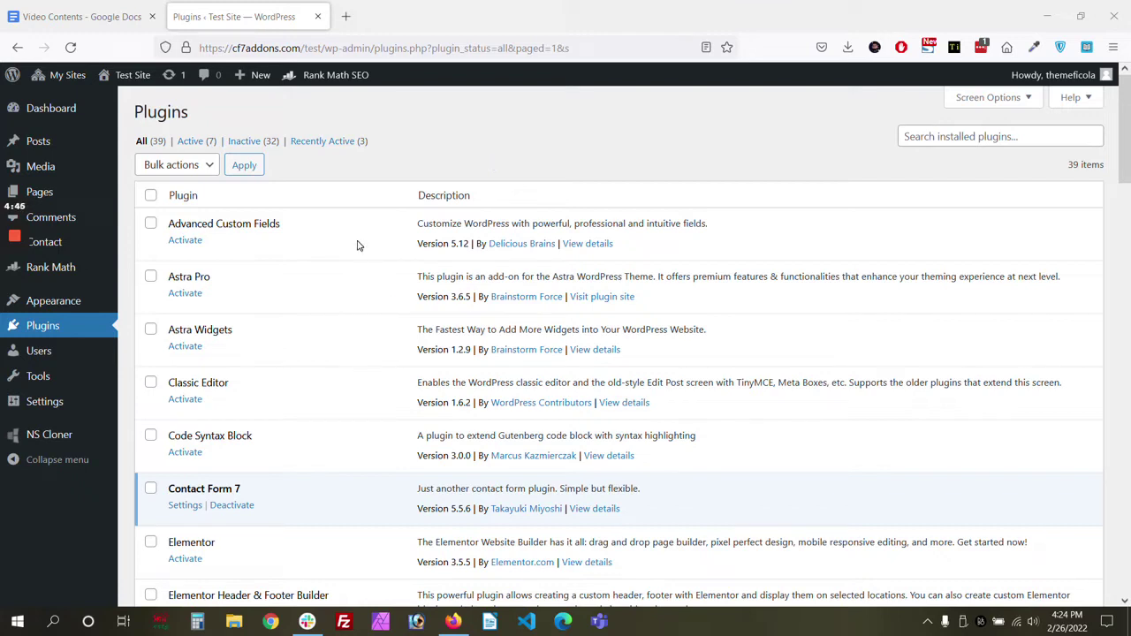
- Point out the Ultimate Addons for Contact Form 7 plugin and its Pro version in the plugins list
scroll(300, 268, down, 1)
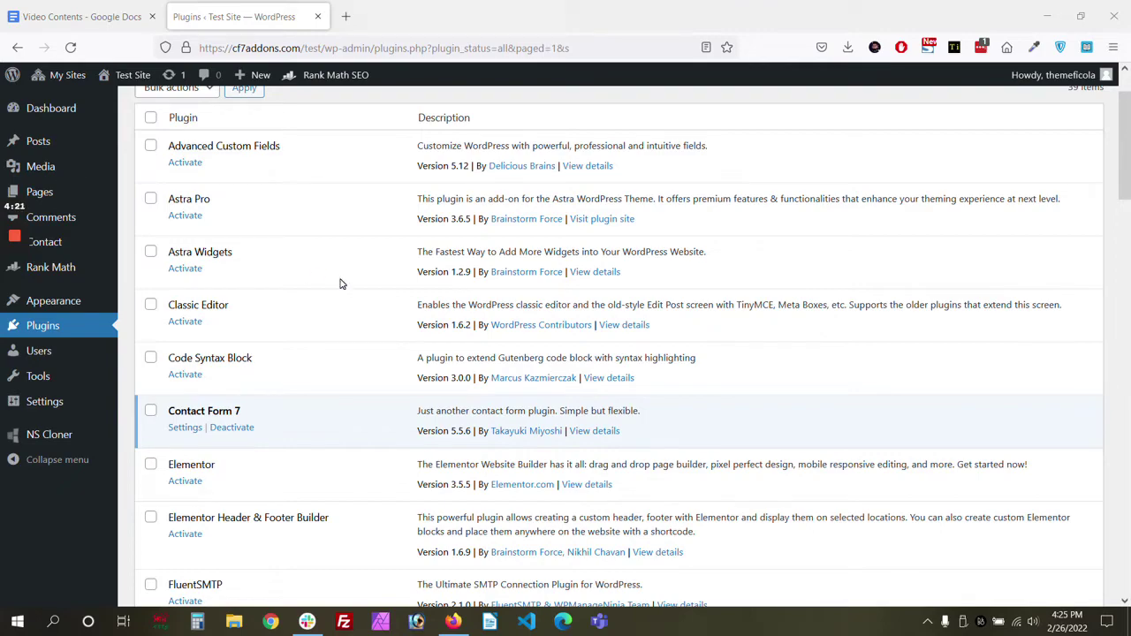
scroll(342, 283, down, 10)
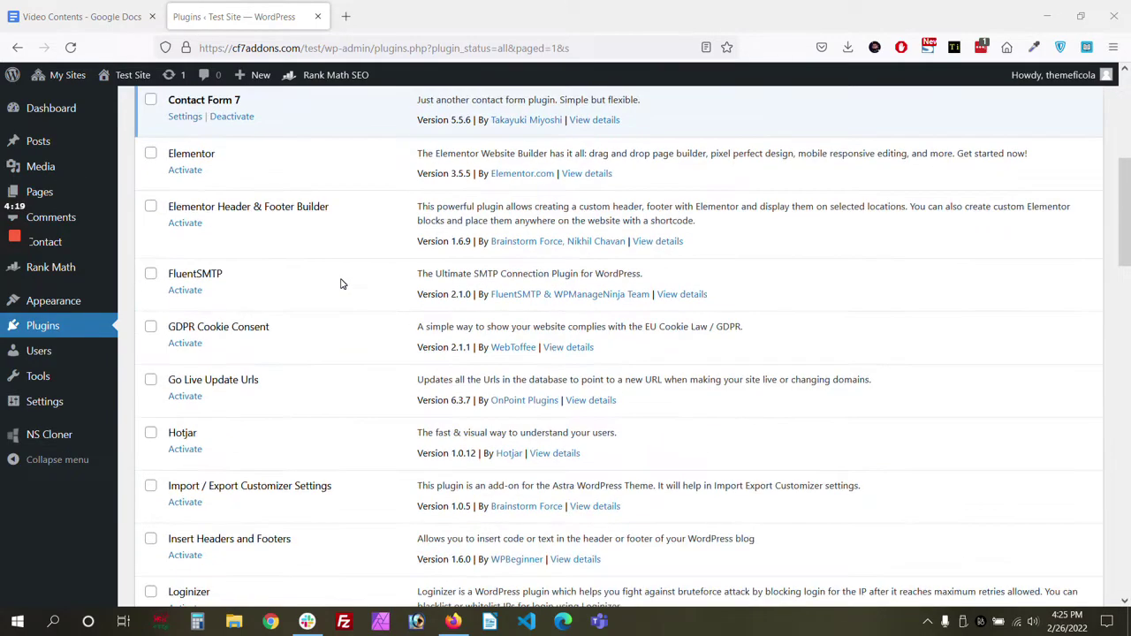
scroll(341, 284, down, 8)
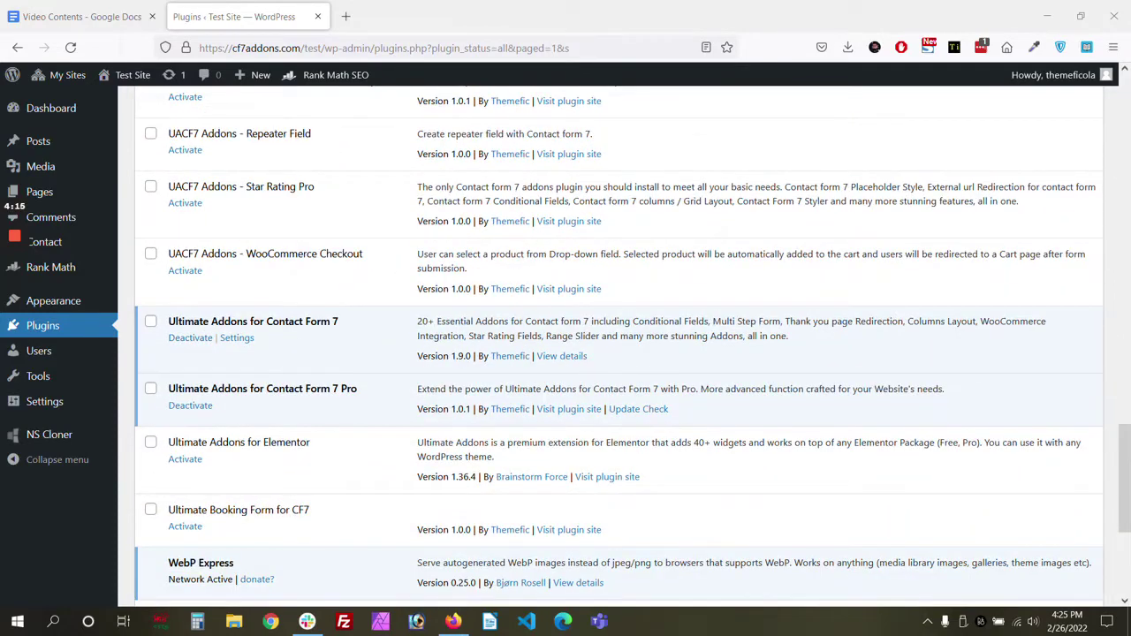
drag(174, 321, 339, 320)
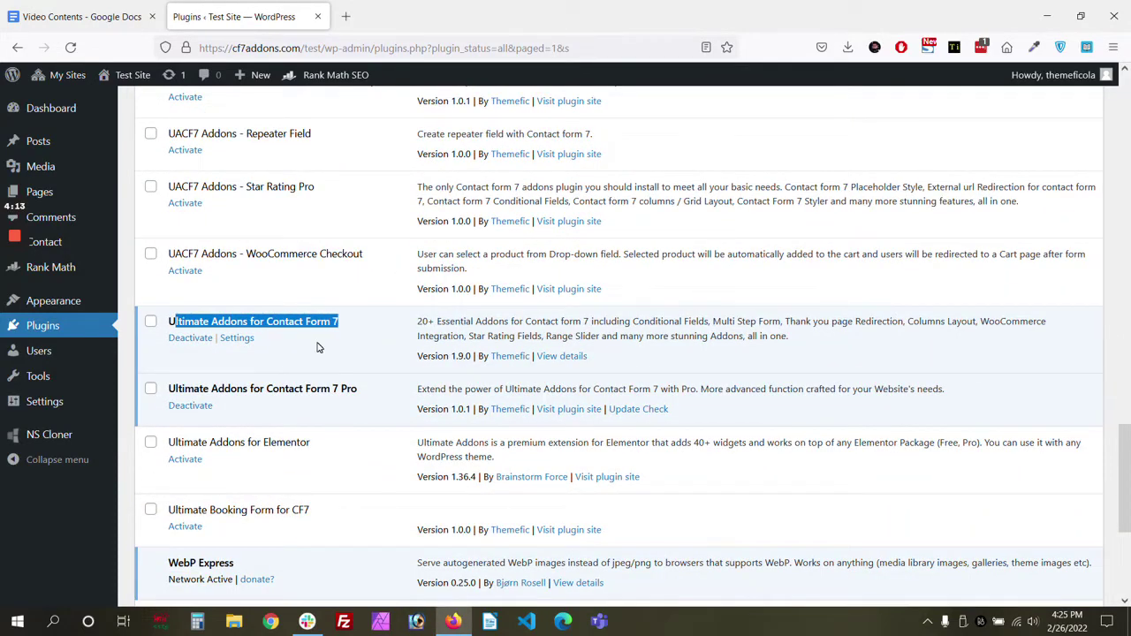
click(320, 346)
drag(168, 390, 359, 394)
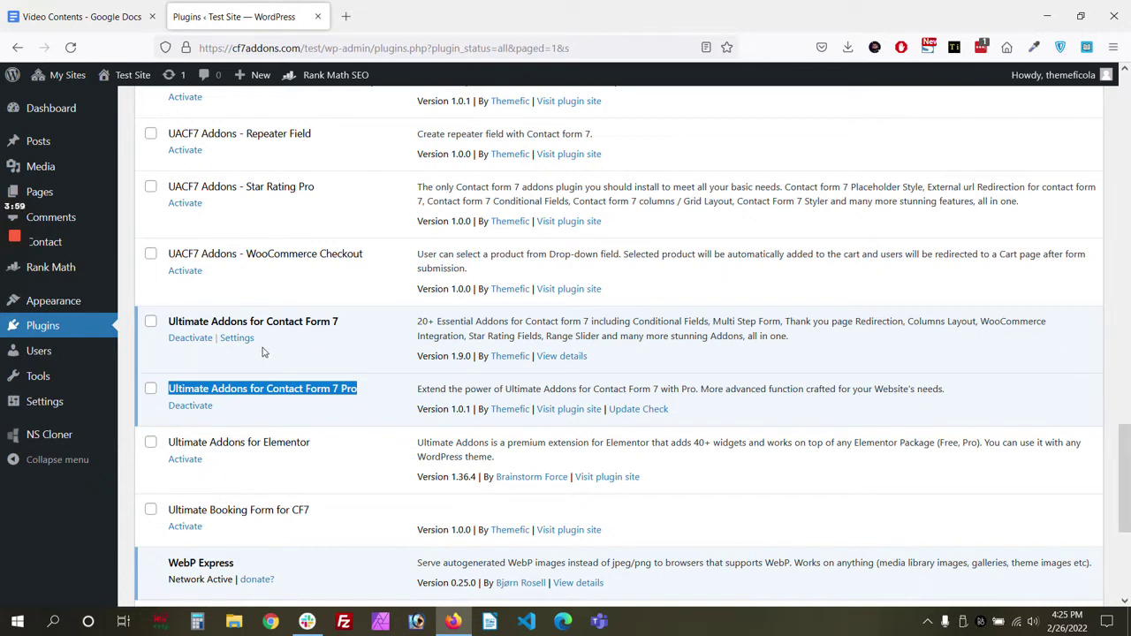
- On the Ultimate Addons page, tick Product Dropdown Menu under WooCommerce Integration and save the changes
mouse_move(88, 245)
click(181, 306)
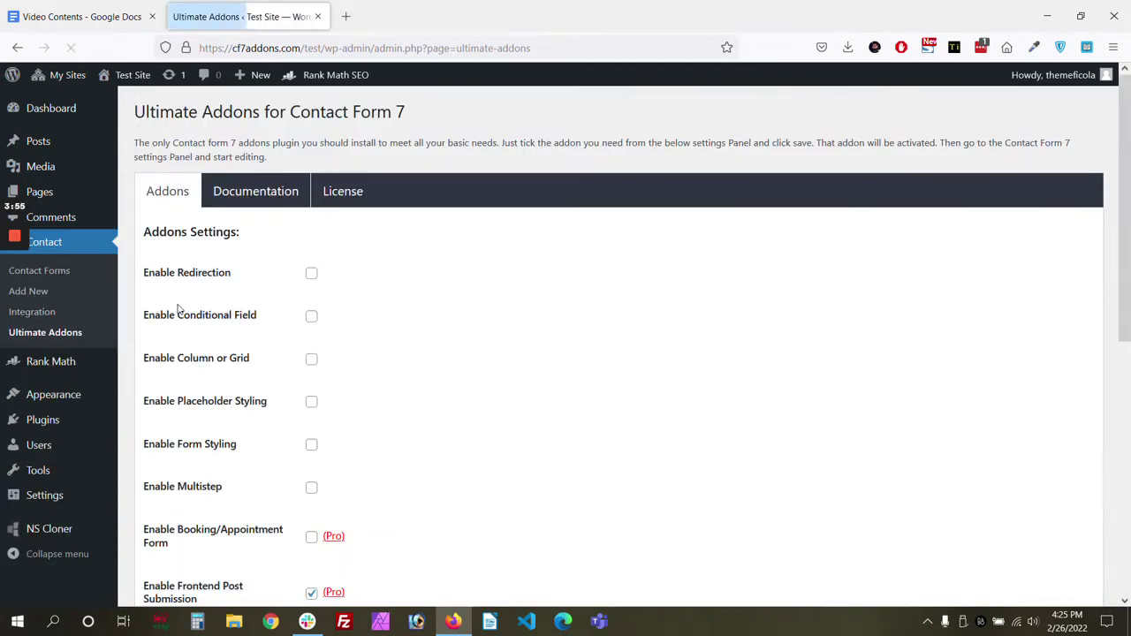
scroll(405, 248, down, 1)
scroll(405, 248, down, 3)
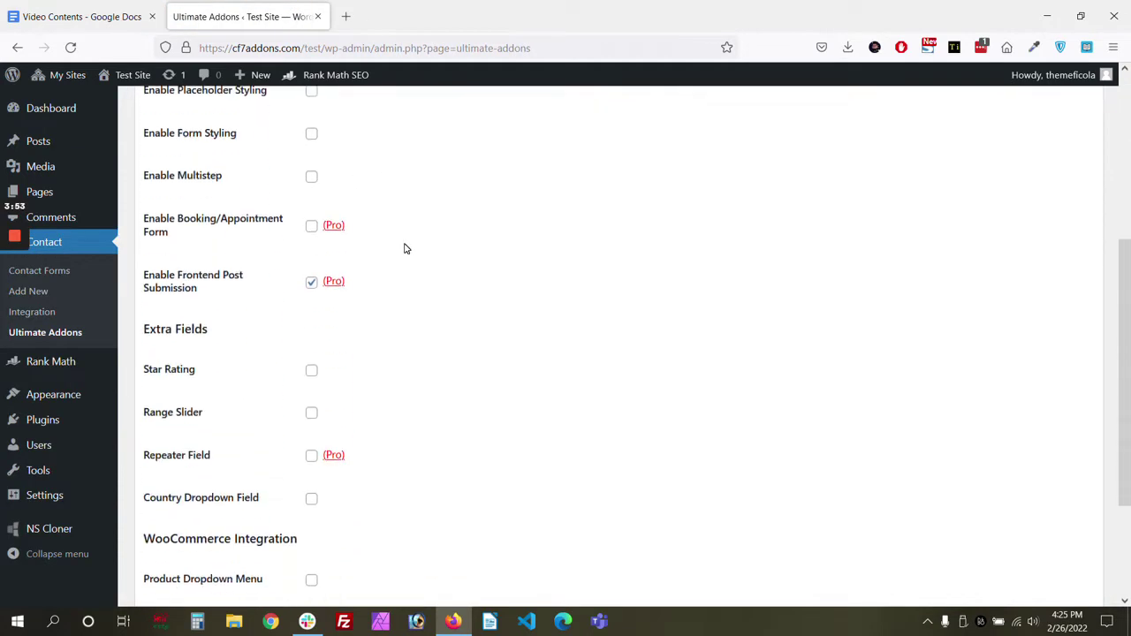
scroll(405, 248, down, 2)
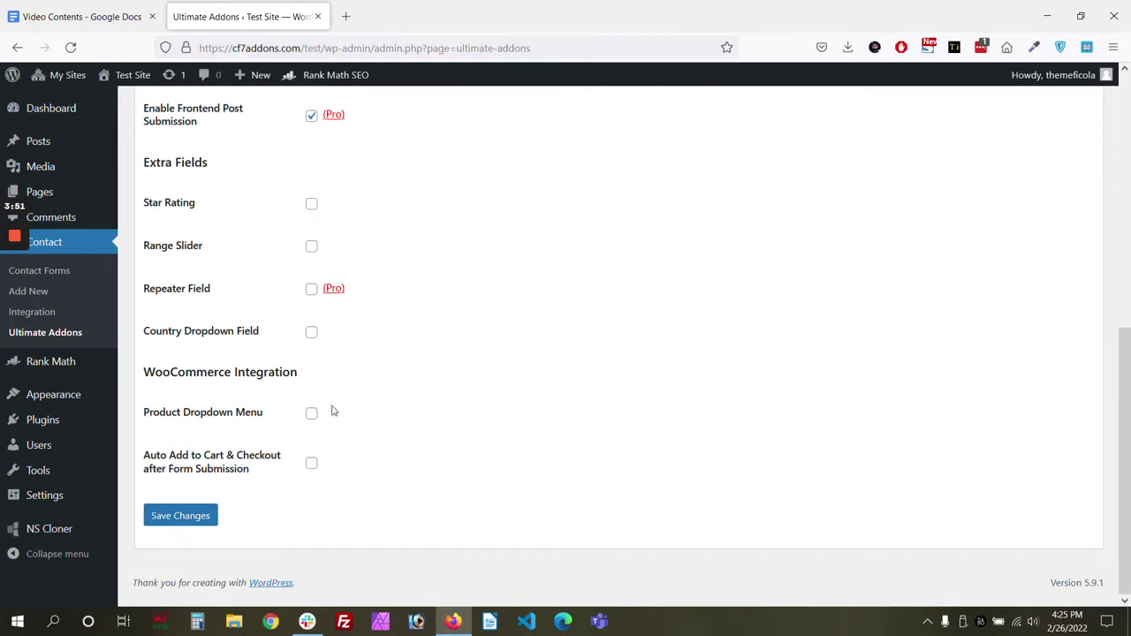
click(314, 417)
scroll(259, 513, up, 5)
scroll(257, 513, down, 5)
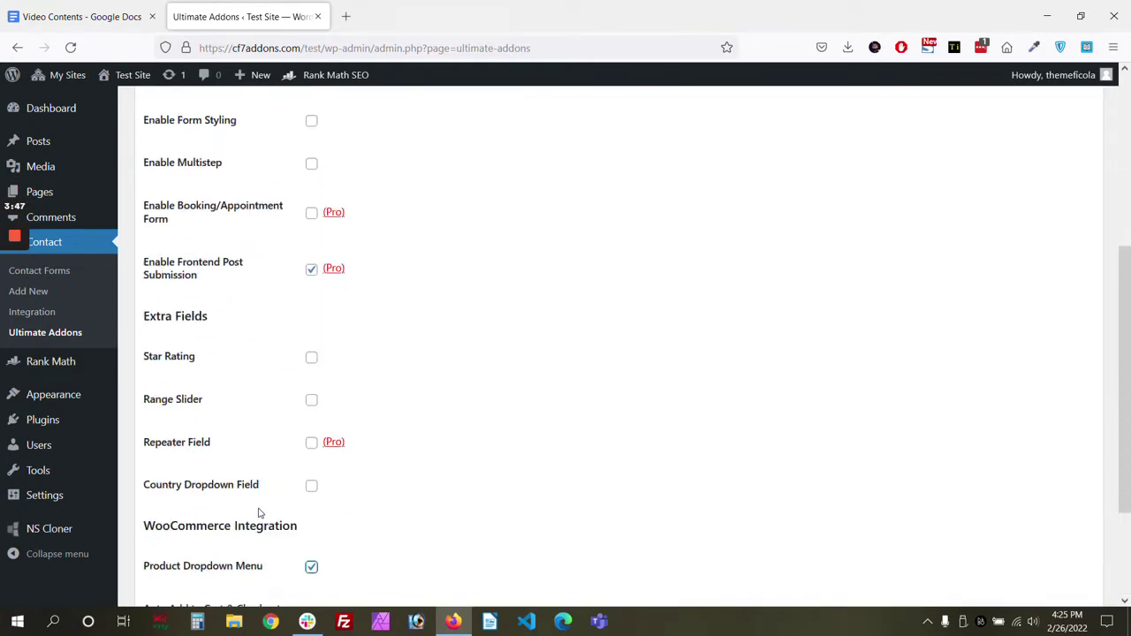
click(196, 516)
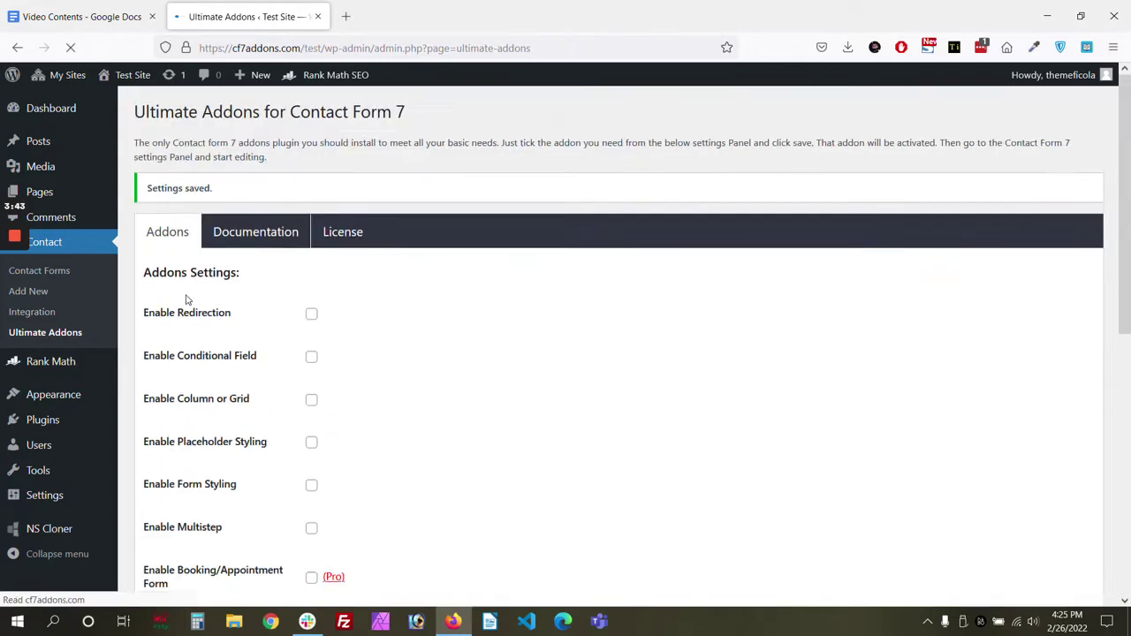
scroll(107, 417, down, 2)
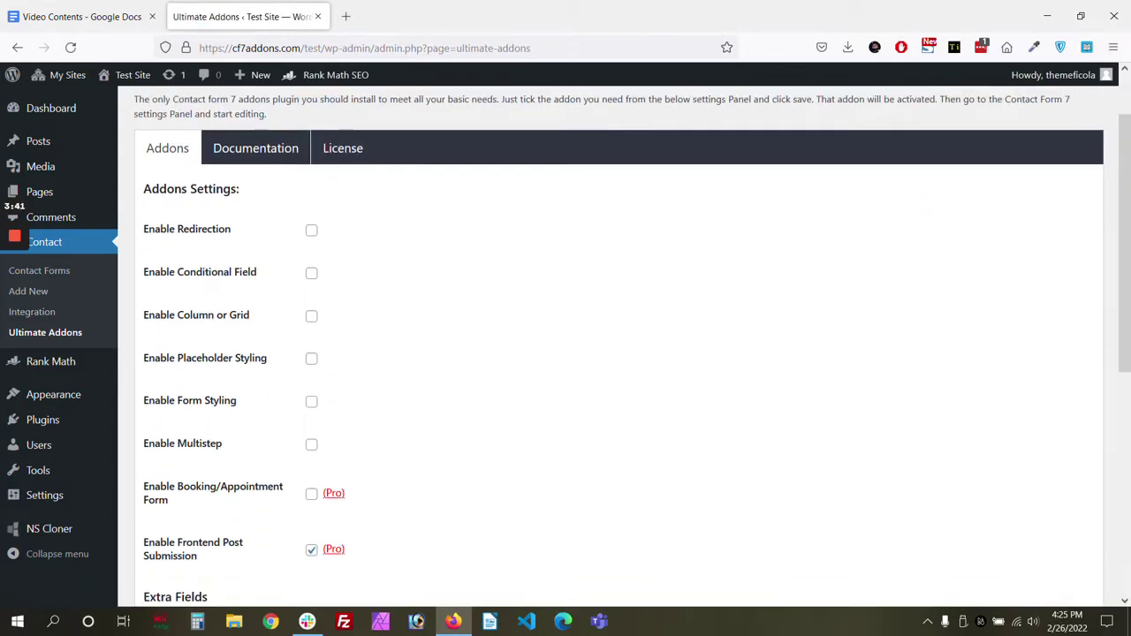
- Activate the WooCommerce plugin from the installed plugins list
click(44, 421)
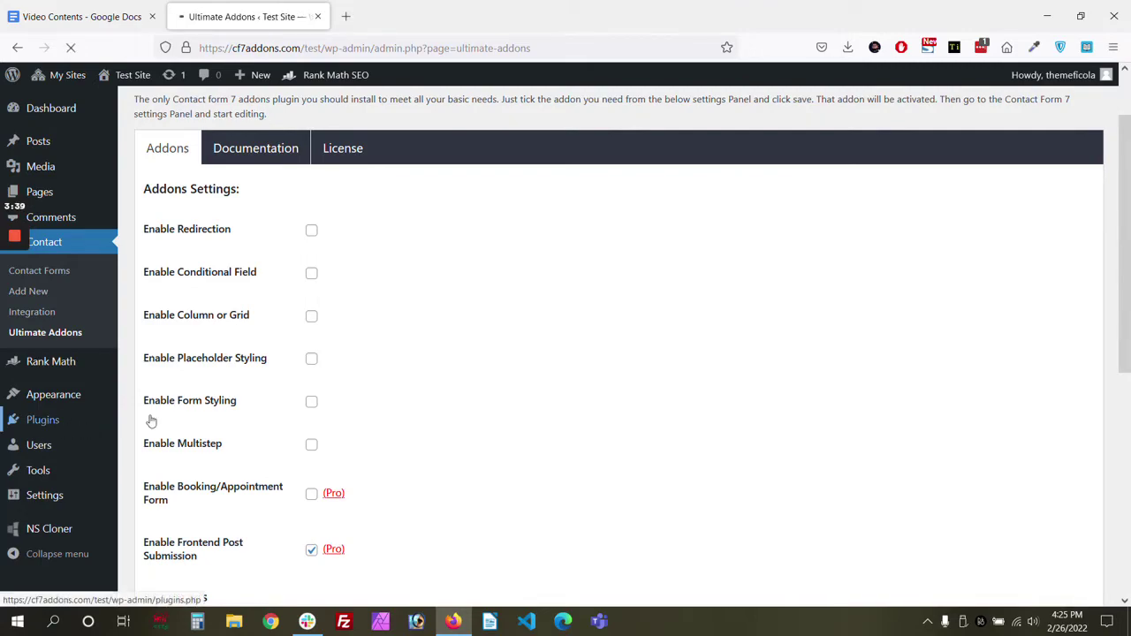
scroll(388, 413, down, 20)
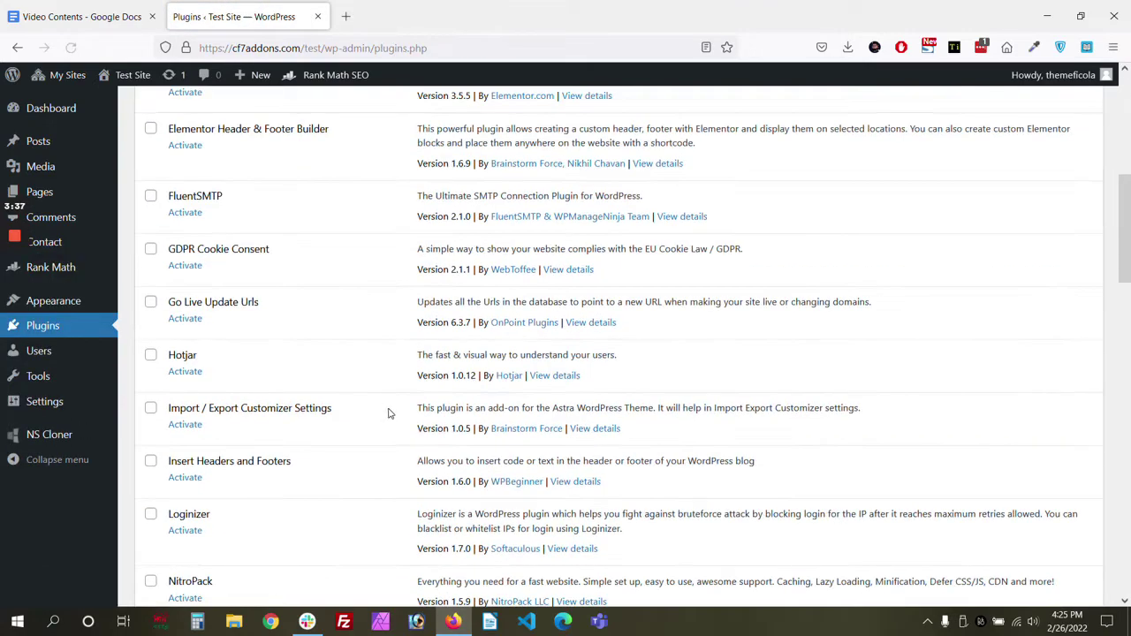
scroll(362, 425, up, 4)
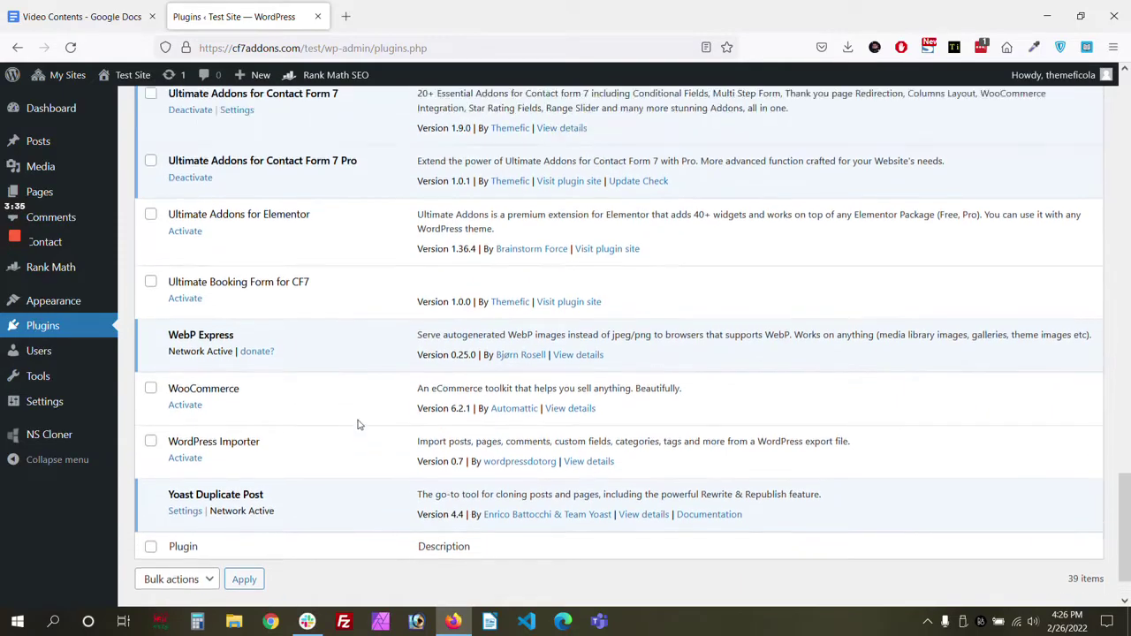
scroll(249, 471, up, 7)
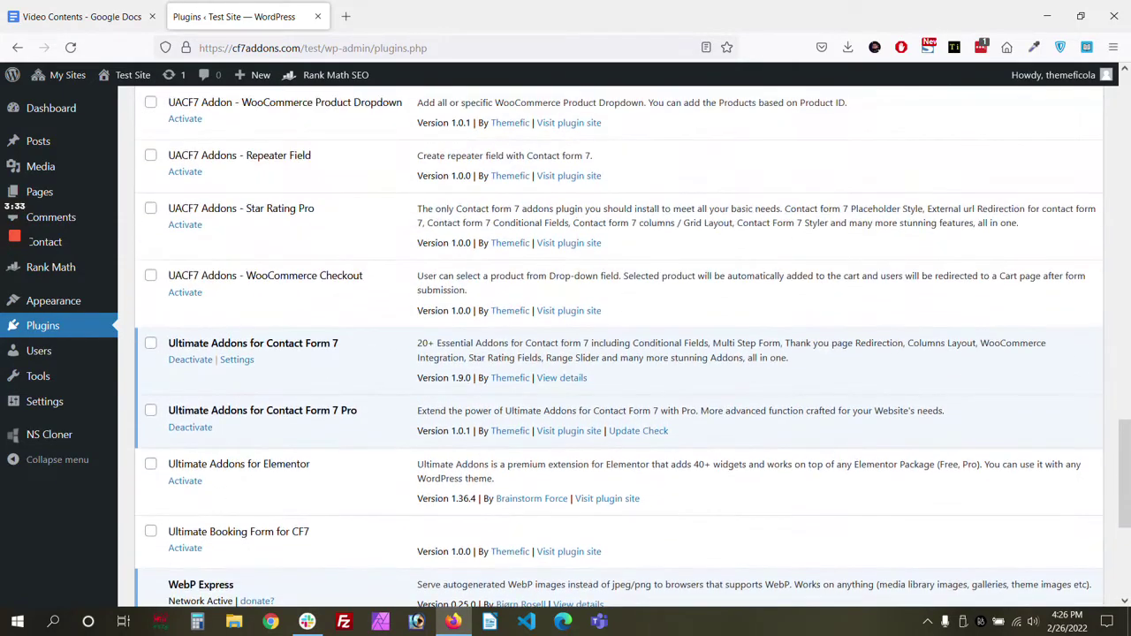
scroll(247, 452, up, 10)
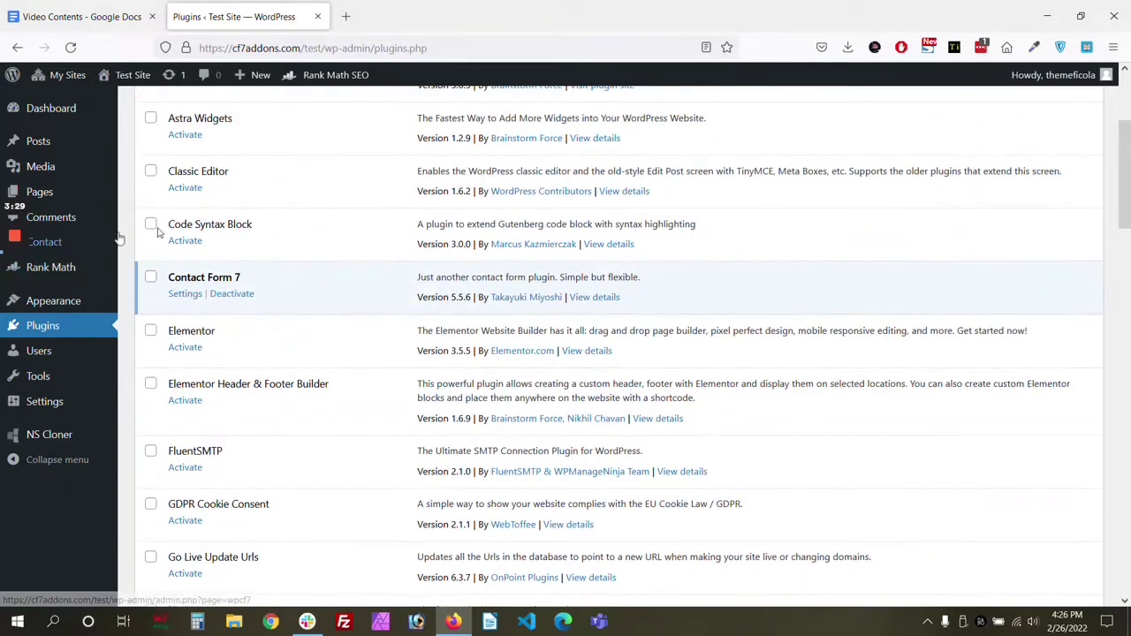
mouse_move(16, 294)
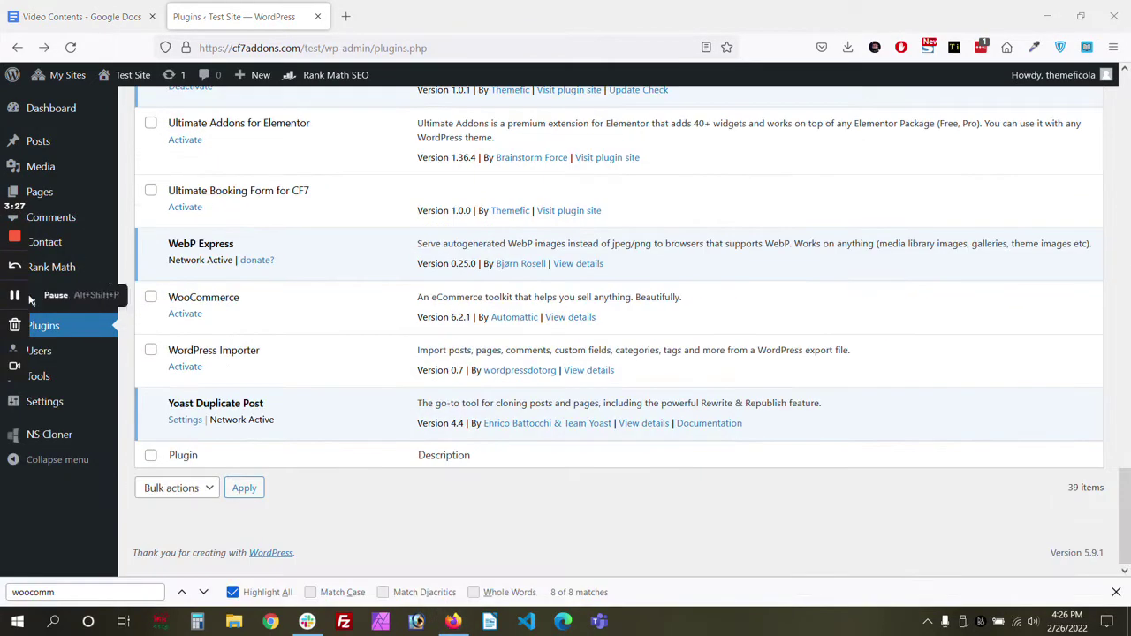
click(185, 314)
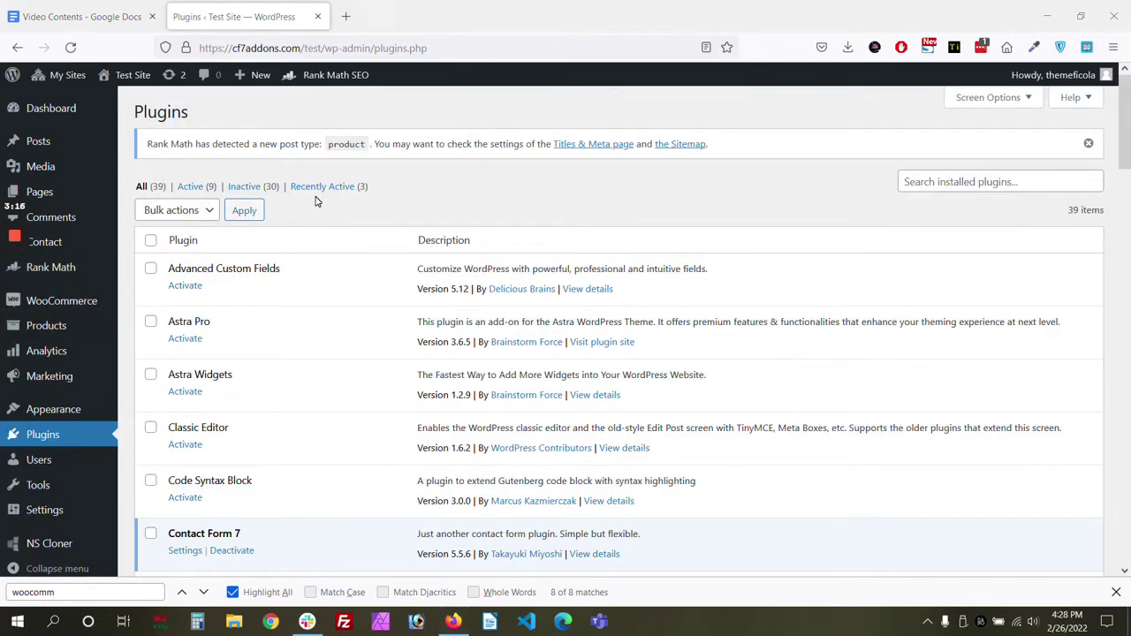
- Browse All Products, then open Add New Contact Form in another tab
click(86, 337)
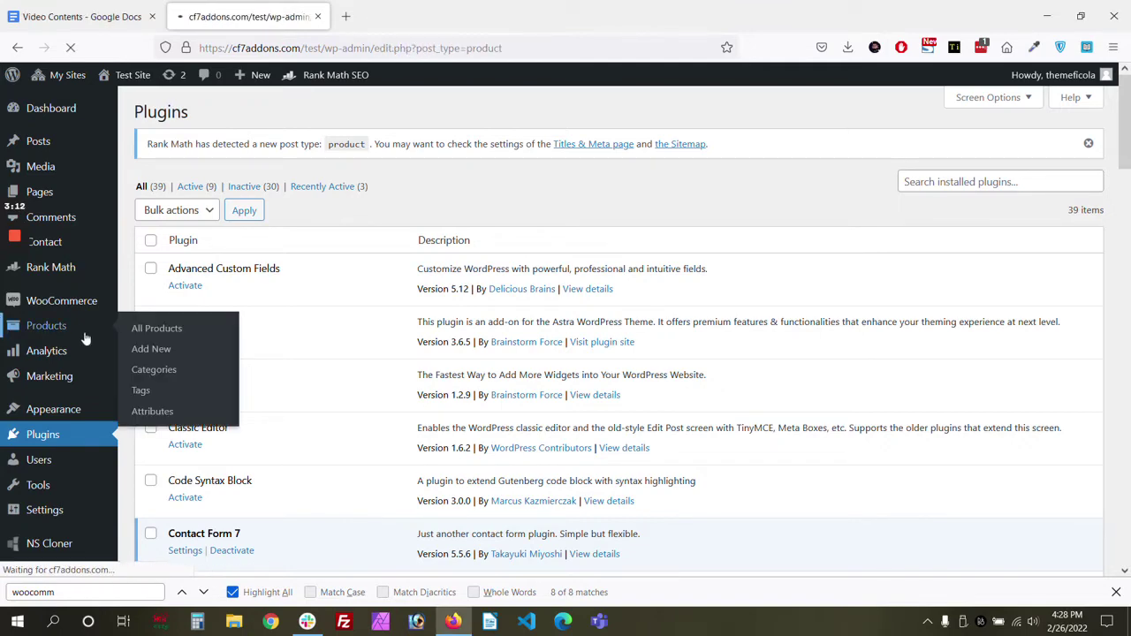
scroll(386, 356, down, 5)
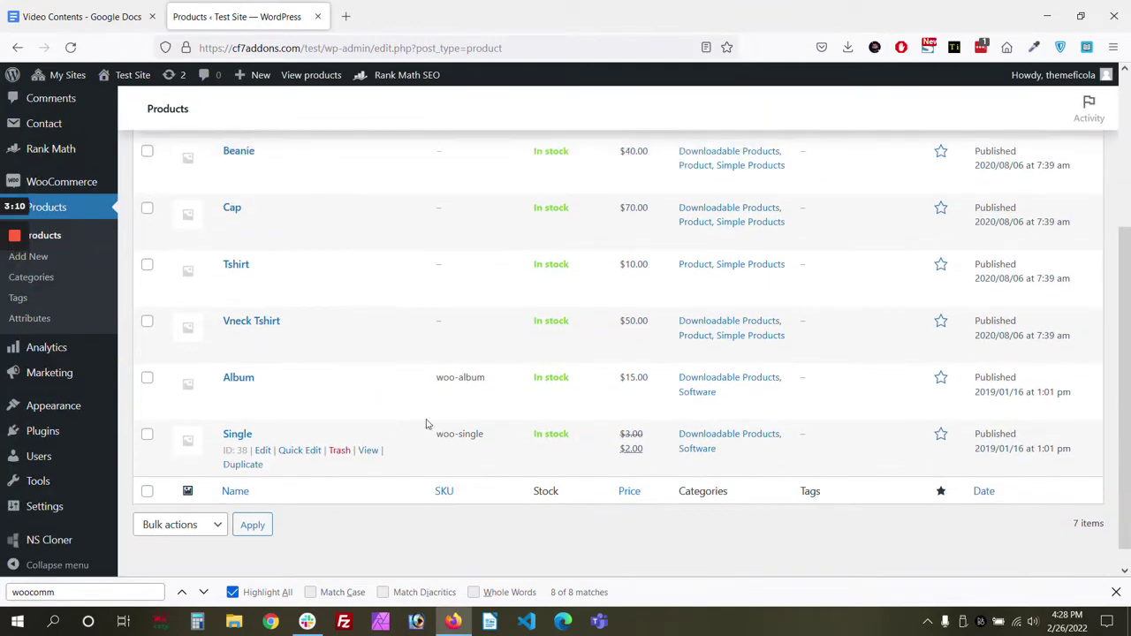
scroll(427, 421, up, 5)
mouse_move(58, 248)
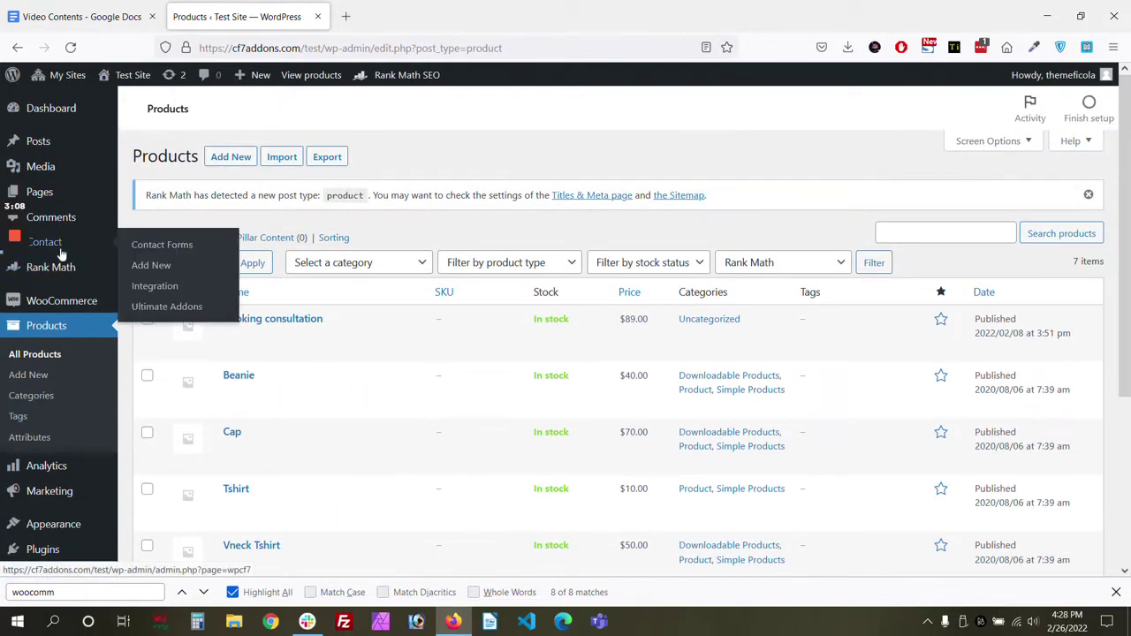
middle_click(139, 276)
- Title the new contact form 'WooCommerce Product Form'
click(406, 16)
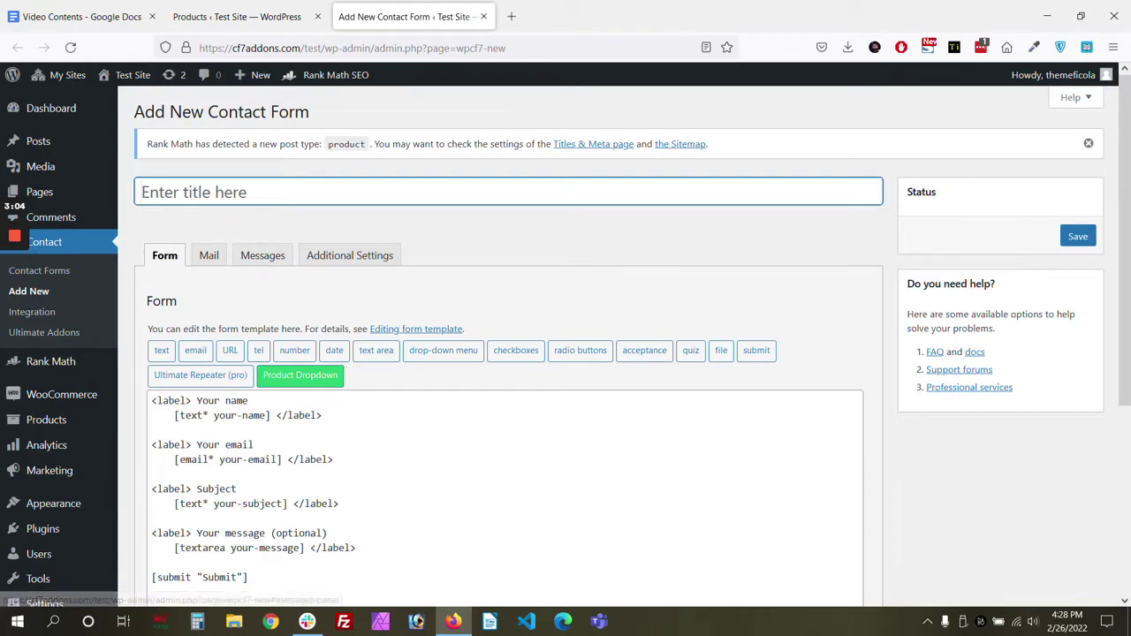
text(WooComm)
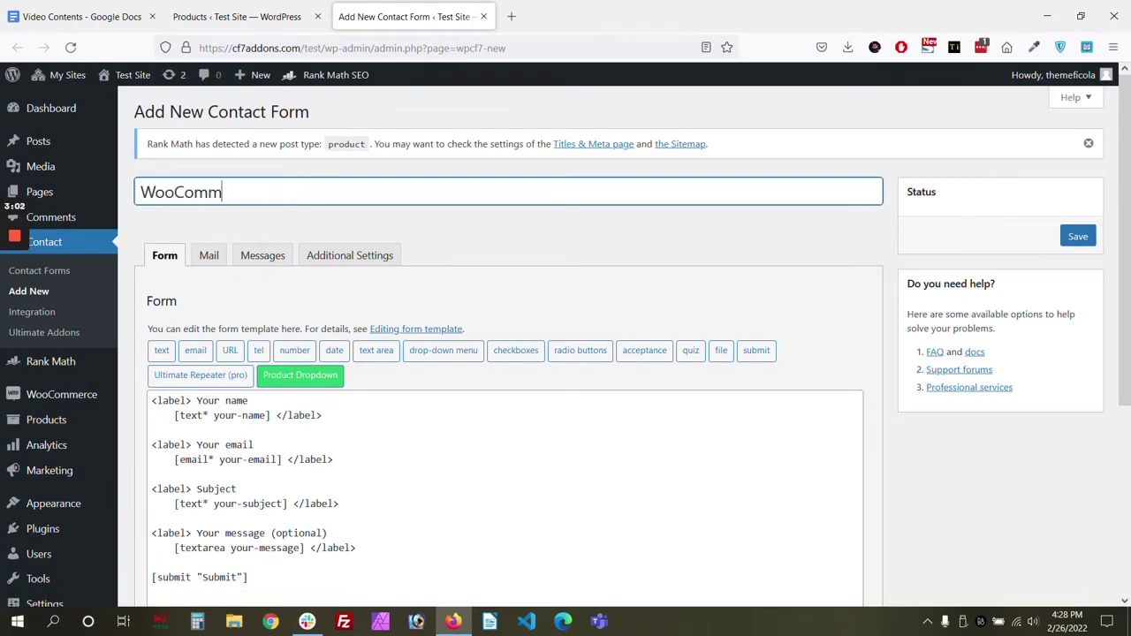
text(erce F)
text(Product Form)
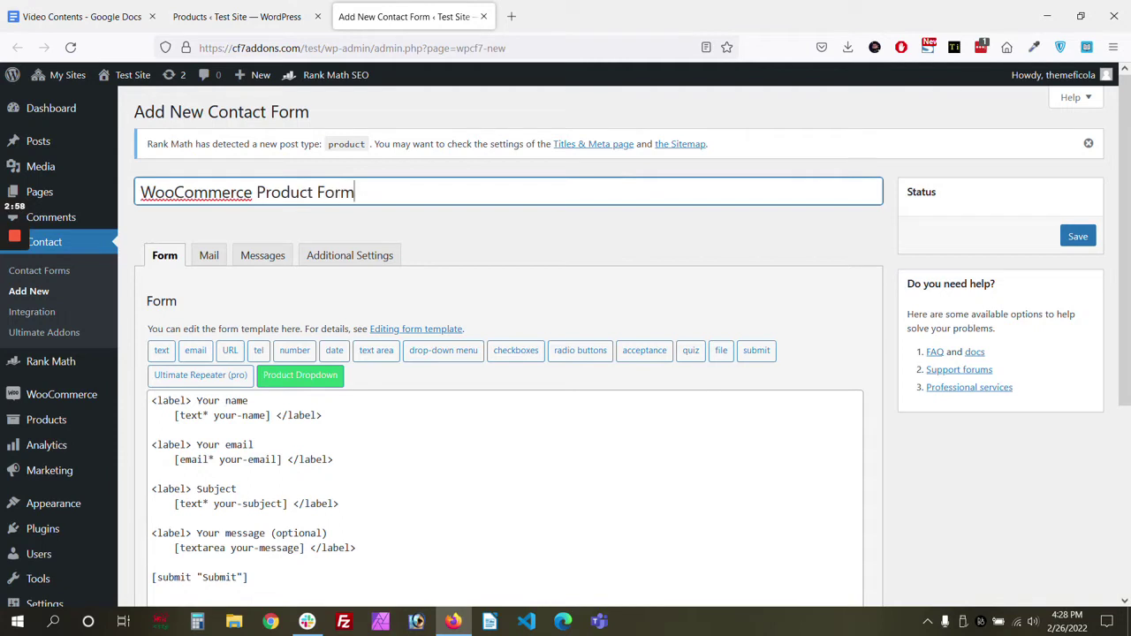
scroll(508, 353, down, 3)
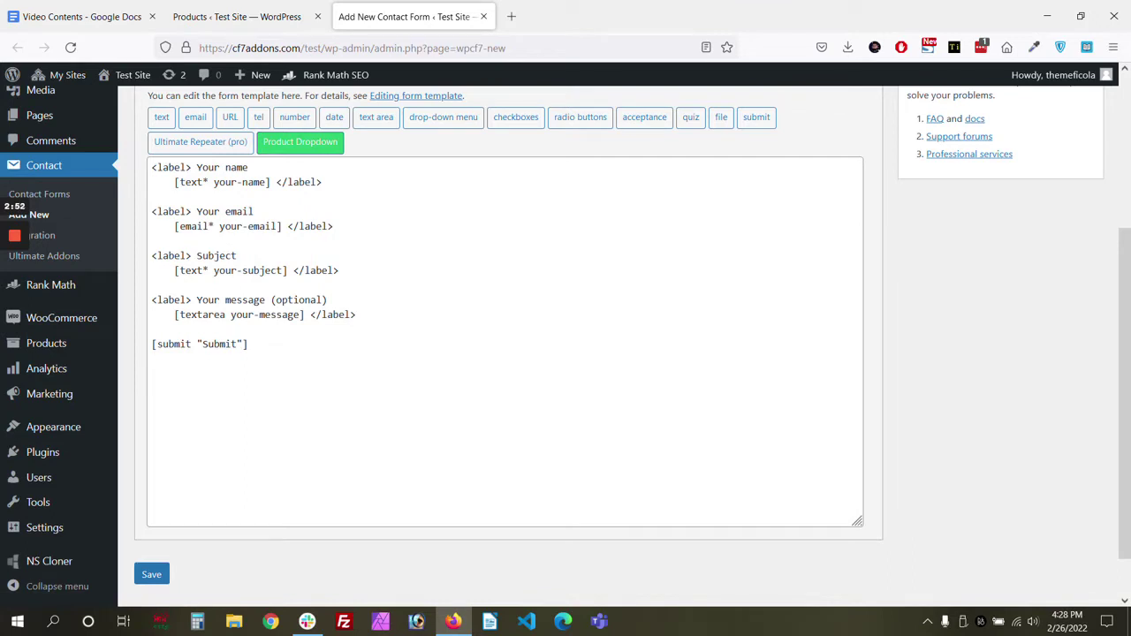
- Rename the Subject label to 'Select Your Product' and delete the [text* your-subject] field
double_click(215, 255)
text(Select Your Product)
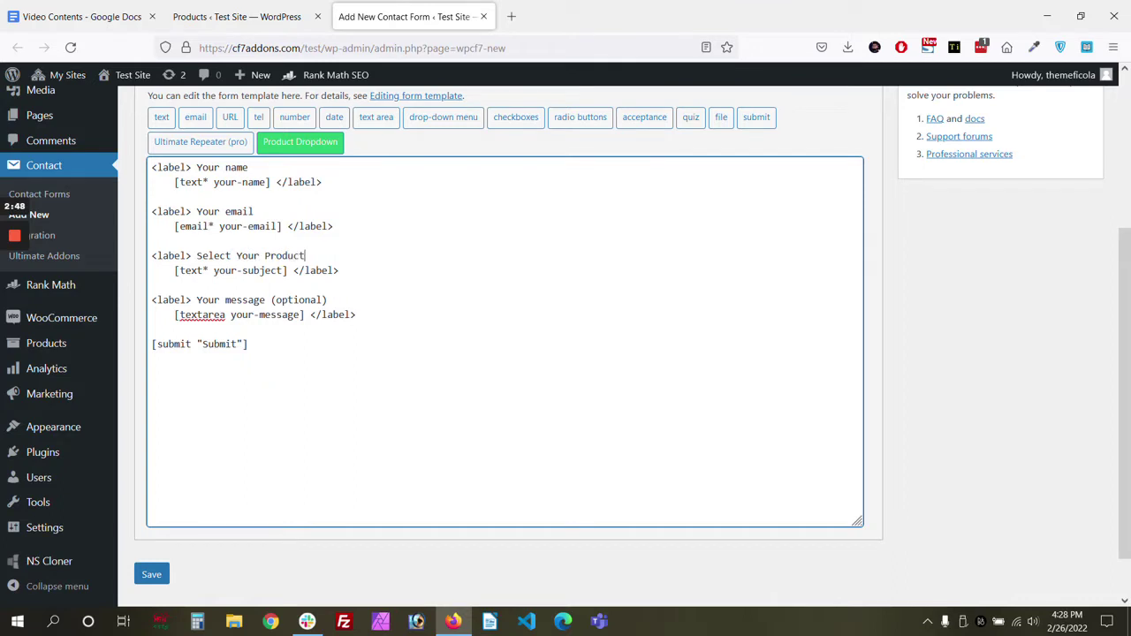
drag(175, 270, 288, 271)
key(BackSpace)
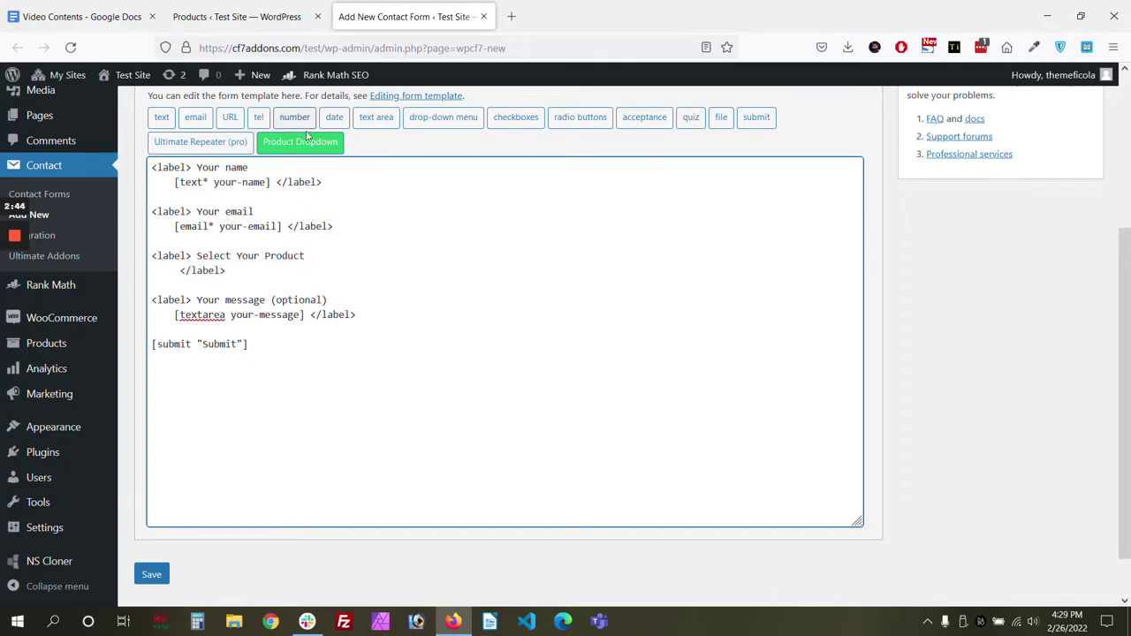
- Insert a required Product Dropdown tag (uacf7_product_dropdown-198) showing products by Product ID
click(299, 141)
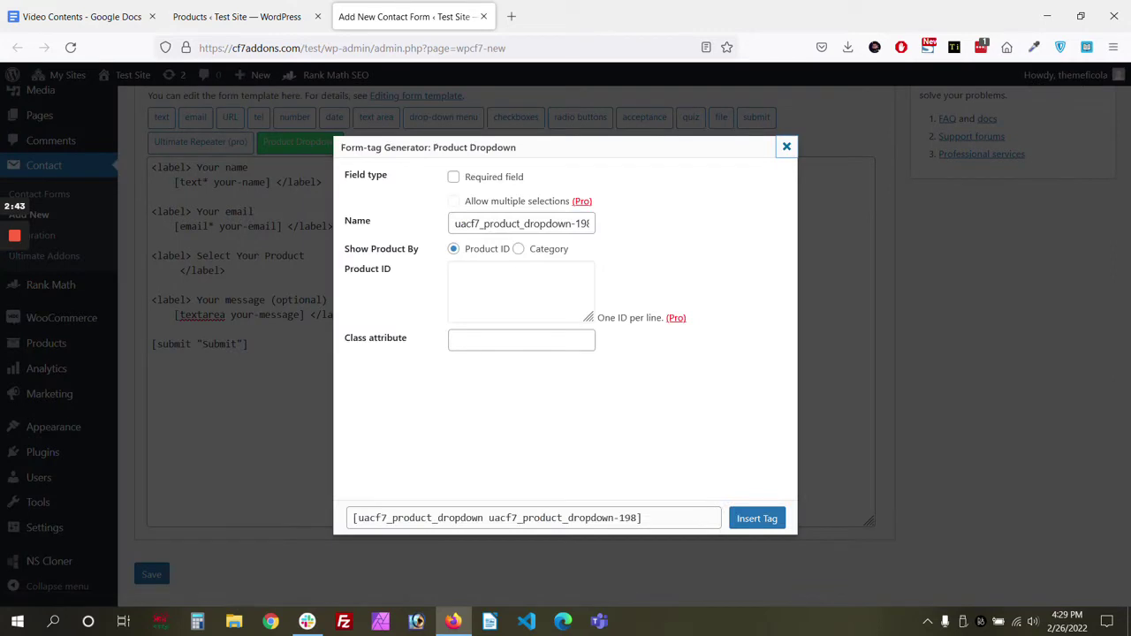
click(459, 179)
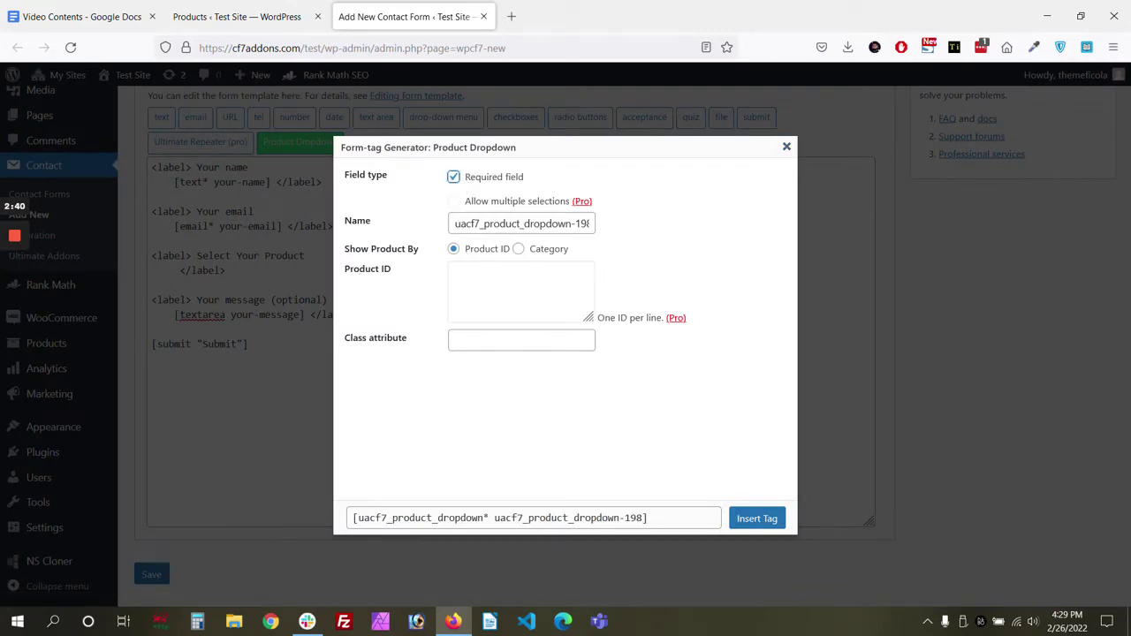
click(519, 251)
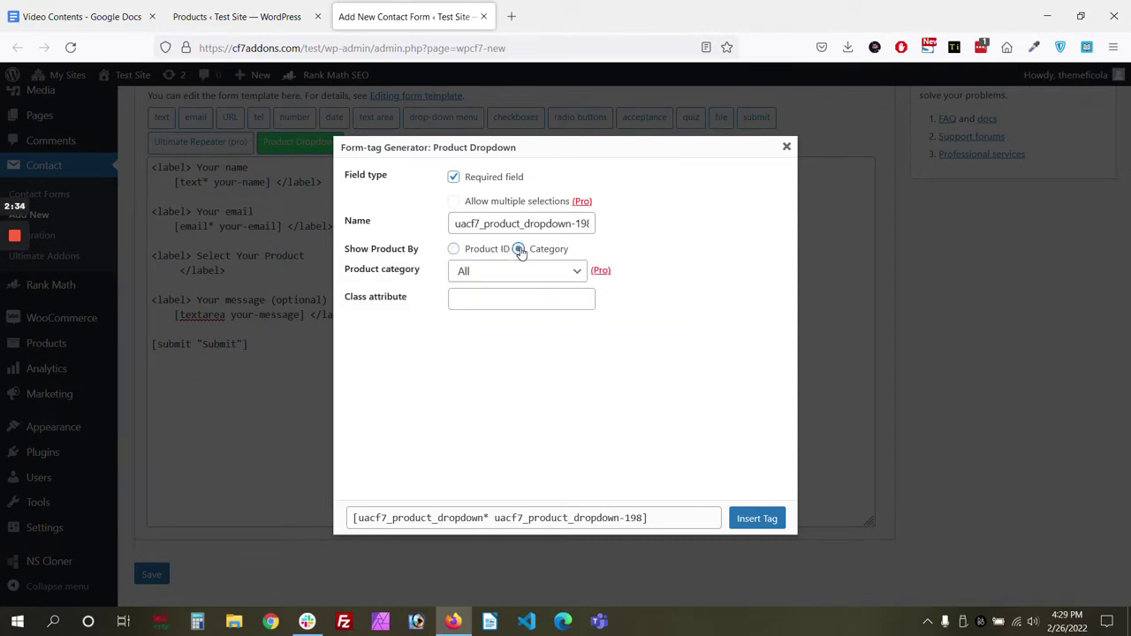
click(454, 252)
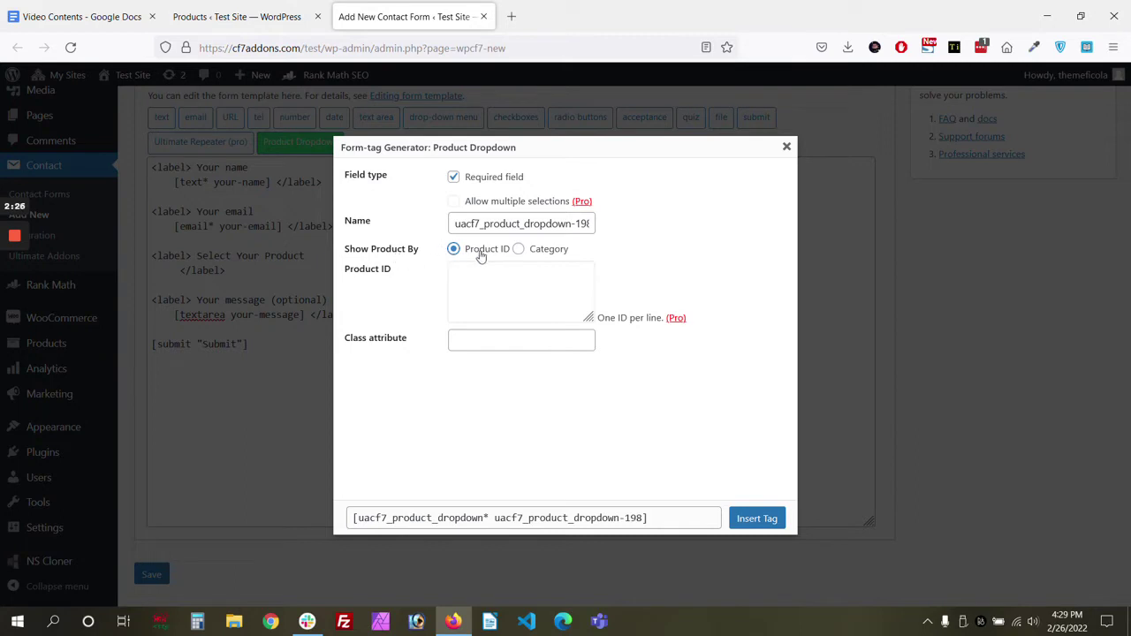
click(519, 250)
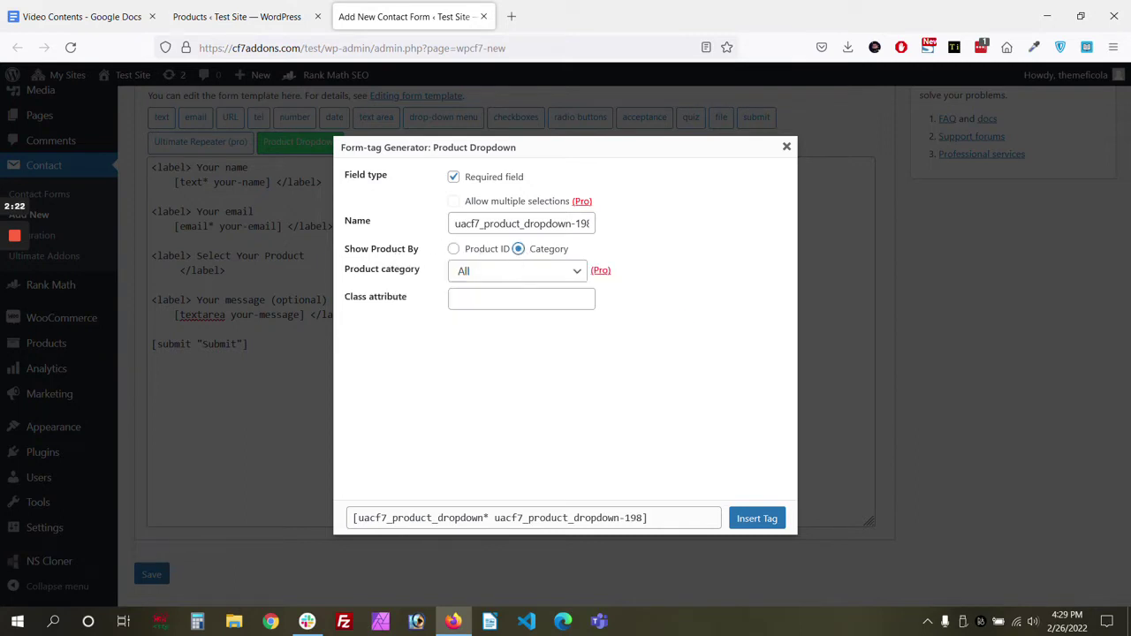
click(522, 271)
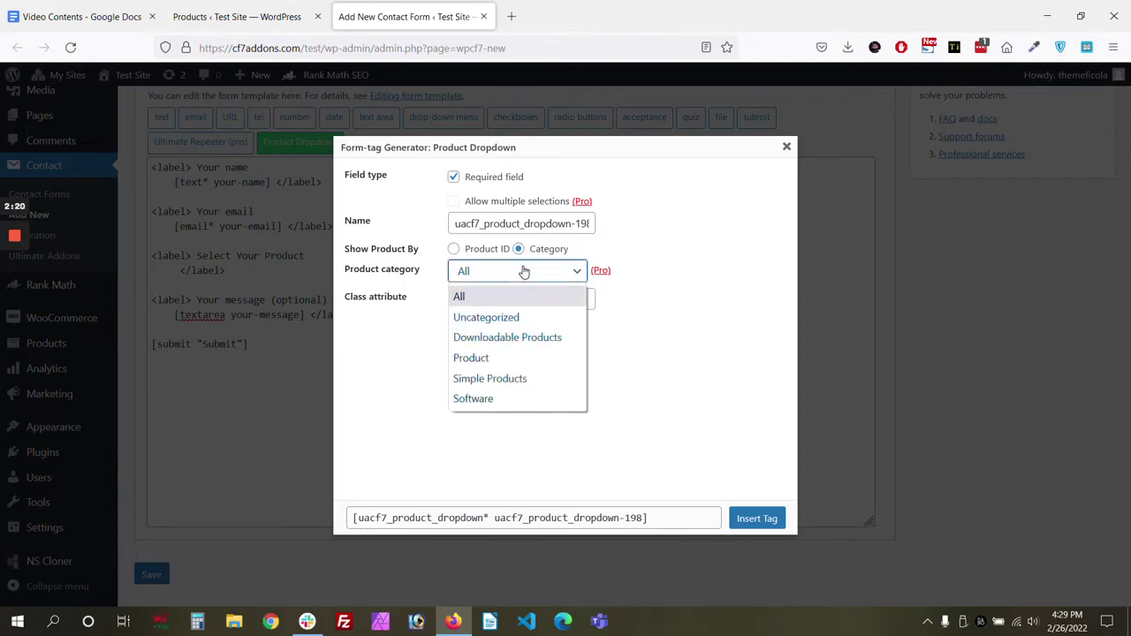
click(666, 338)
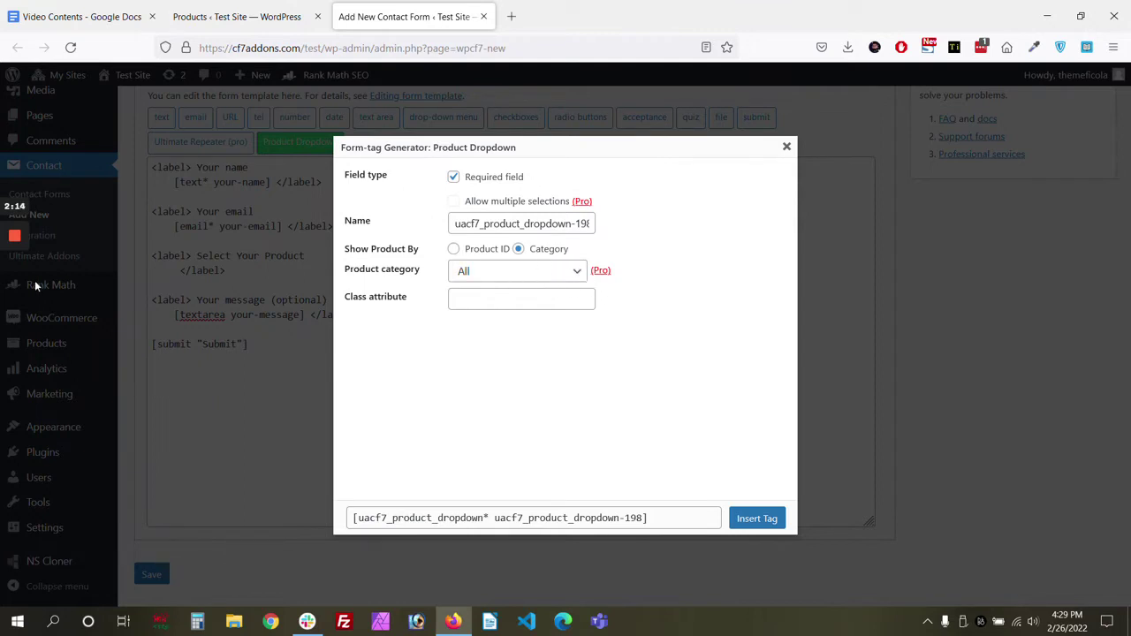
mouse_move(12, 281)
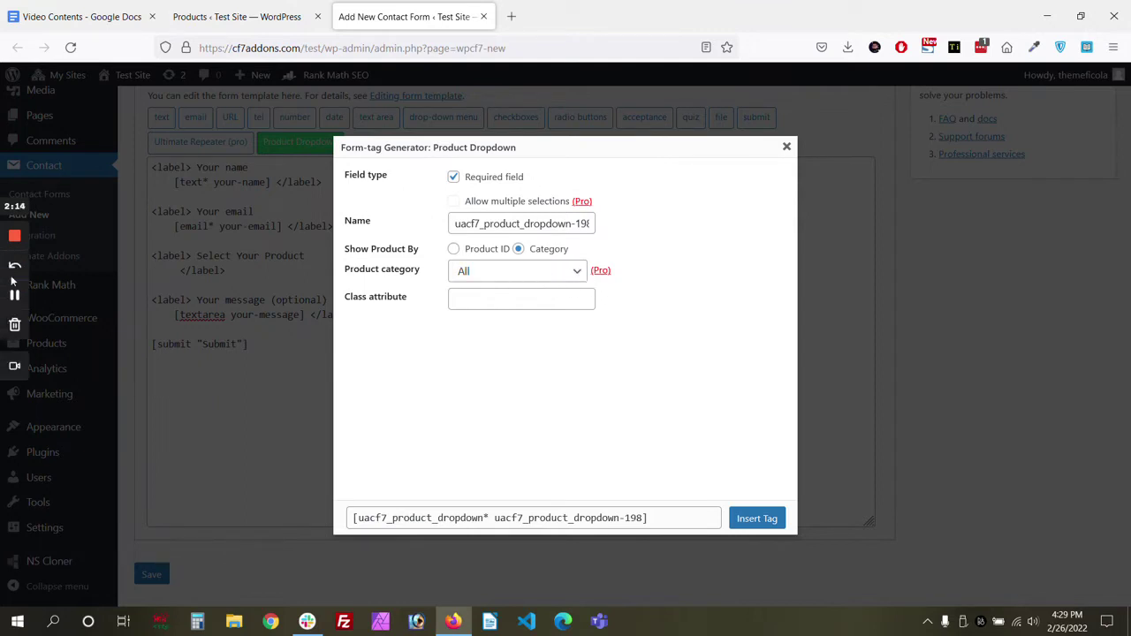
click(455, 250)
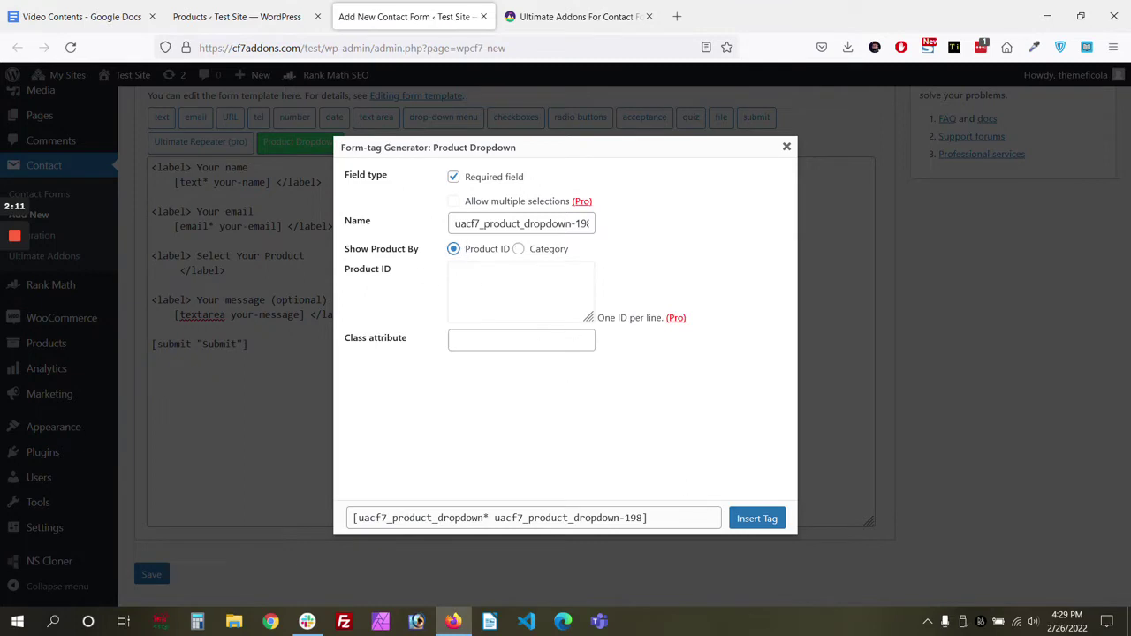
click(757, 519)
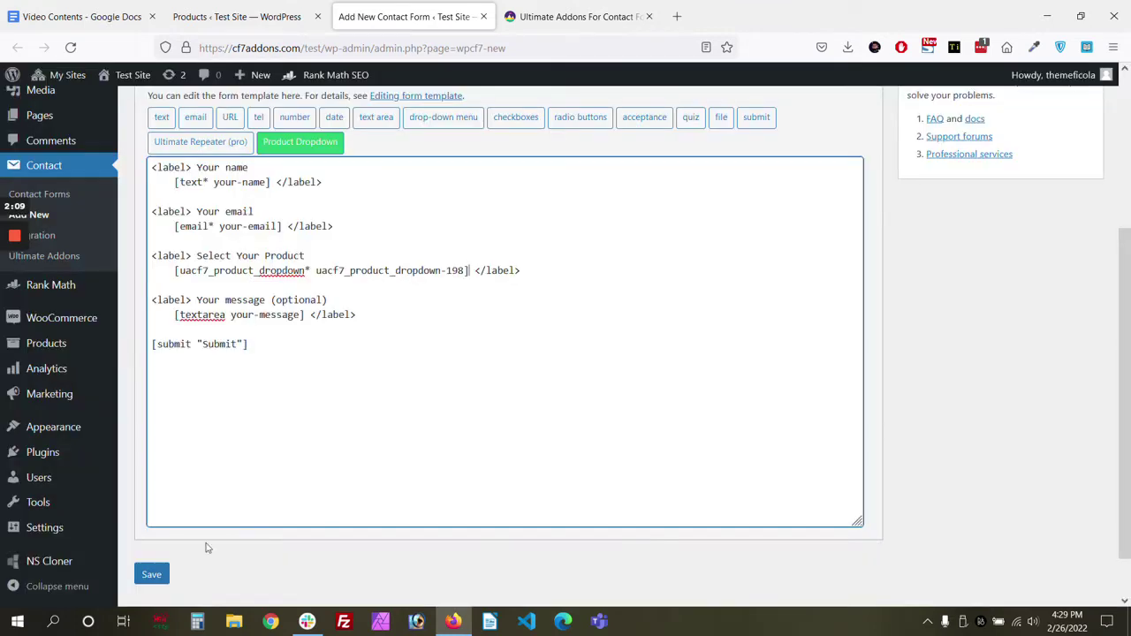
- Save the WooCommerce Product Form, copy its title, and switch to a new Add New Page tab
click(151, 574)
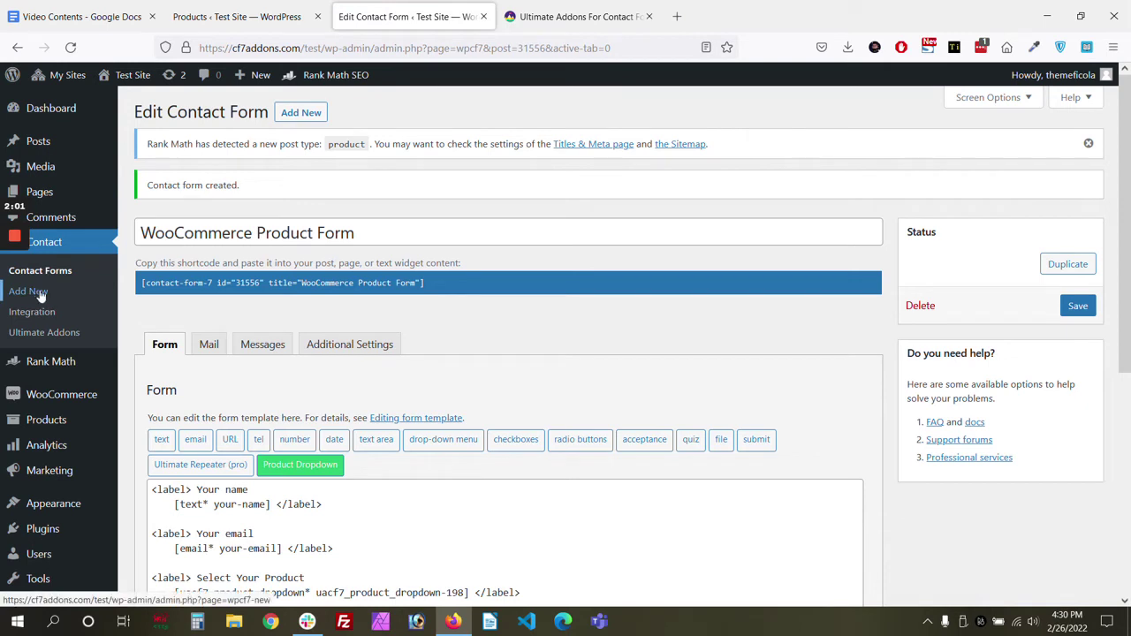
middle_click(141, 213)
click(419, 223)
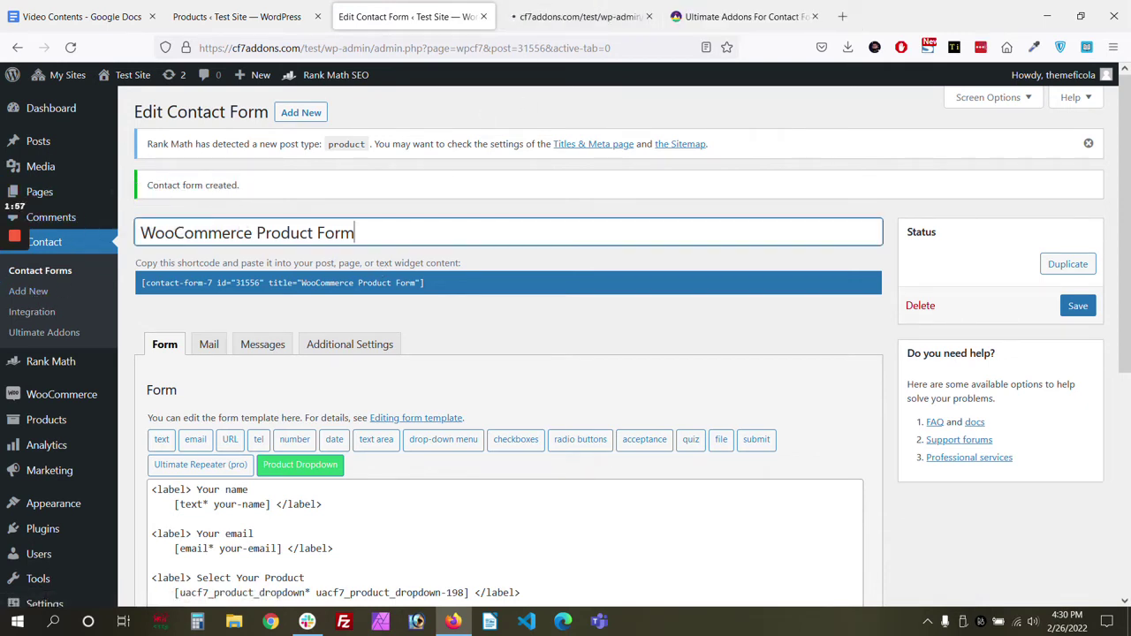
key(ctrl+a)
key(ctrl+c)
click(580, 14)
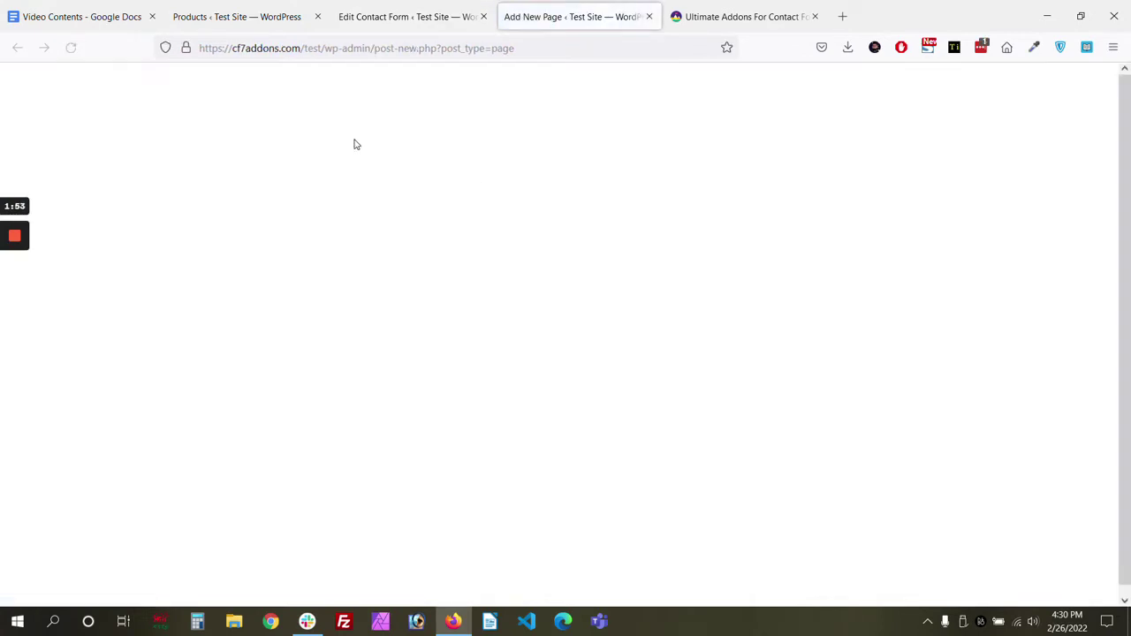
- Publish a new page titled with the form name and containing the form's shortcode
key(ctrl+v)
click(450, 33)
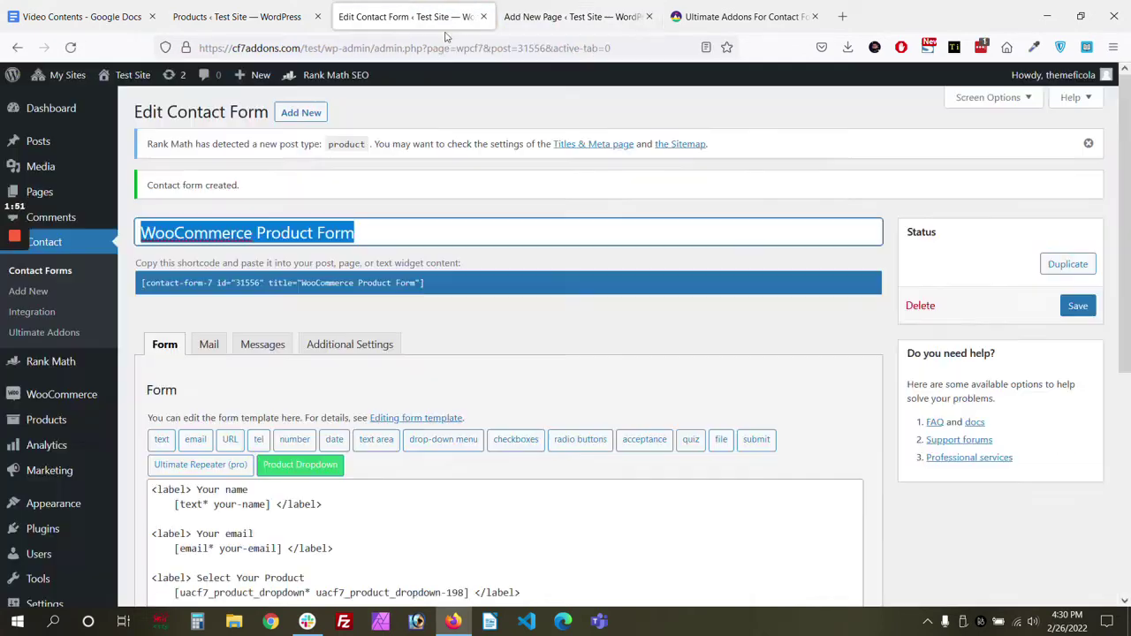
click(398, 283)
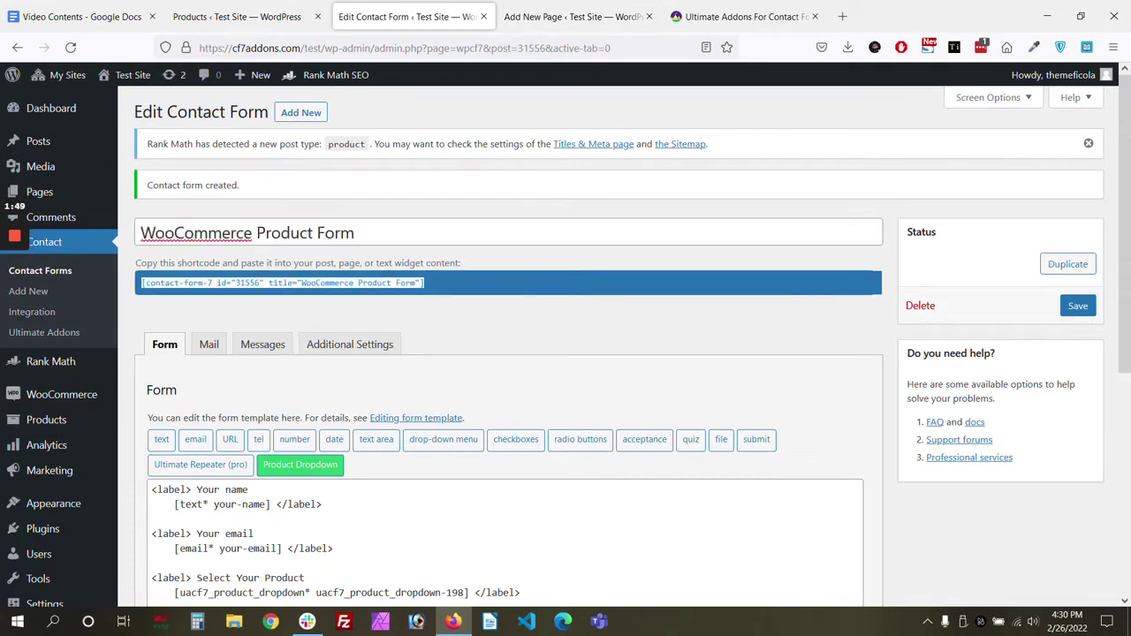
click(574, 16)
click(416, 256)
key(ctrl+v)
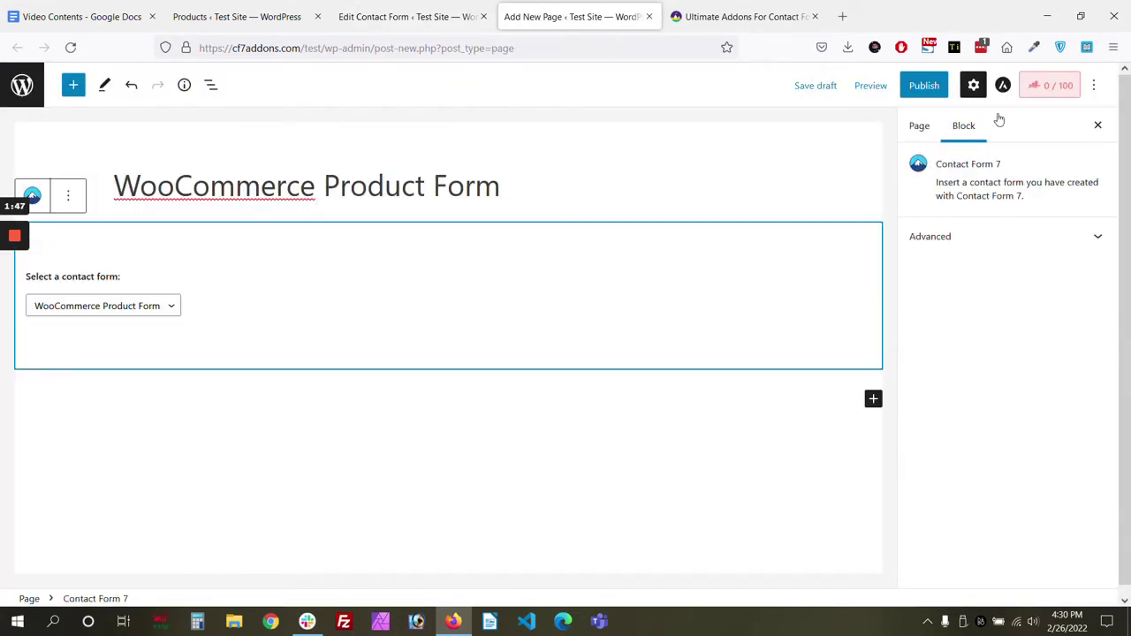
click(925, 87)
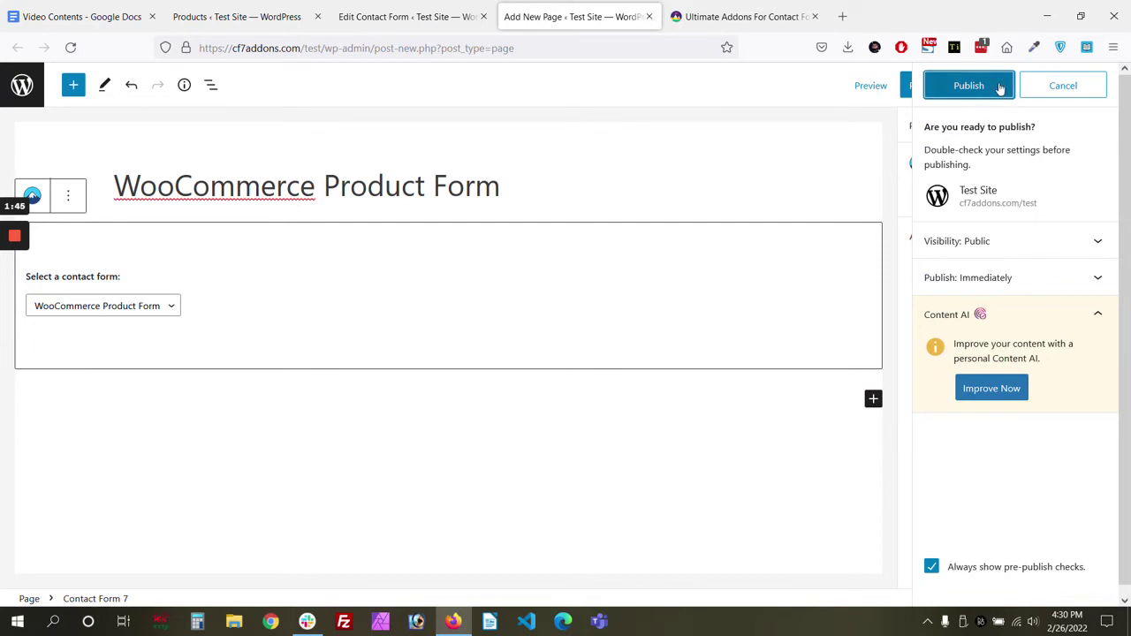
click(975, 92)
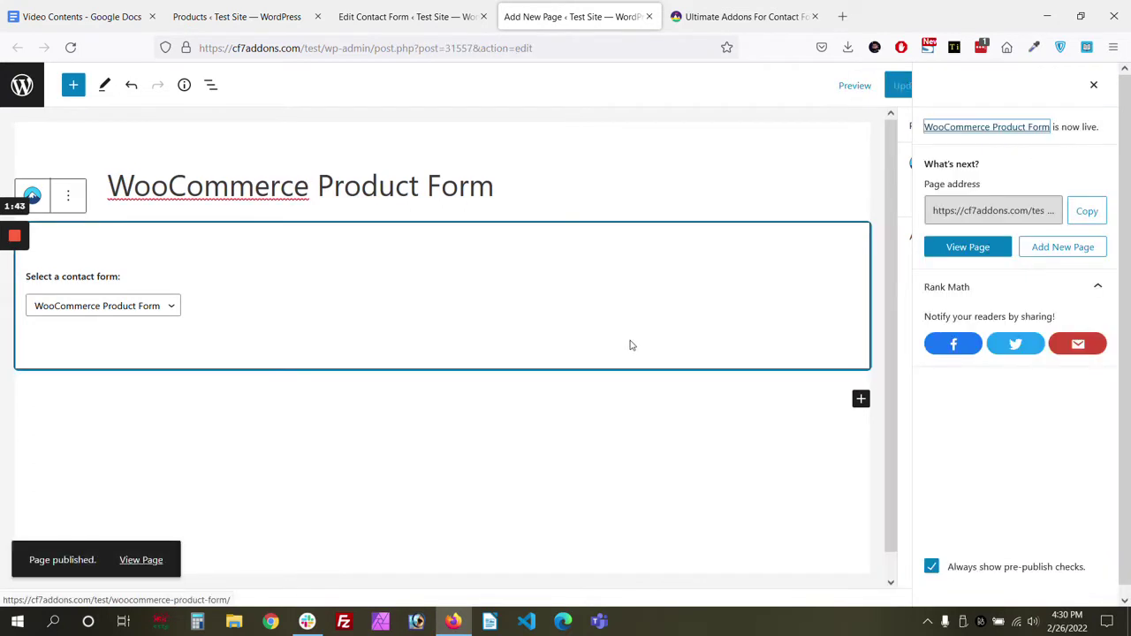
- View the published page's product dropdown and compare it with the store's product list
click(152, 564)
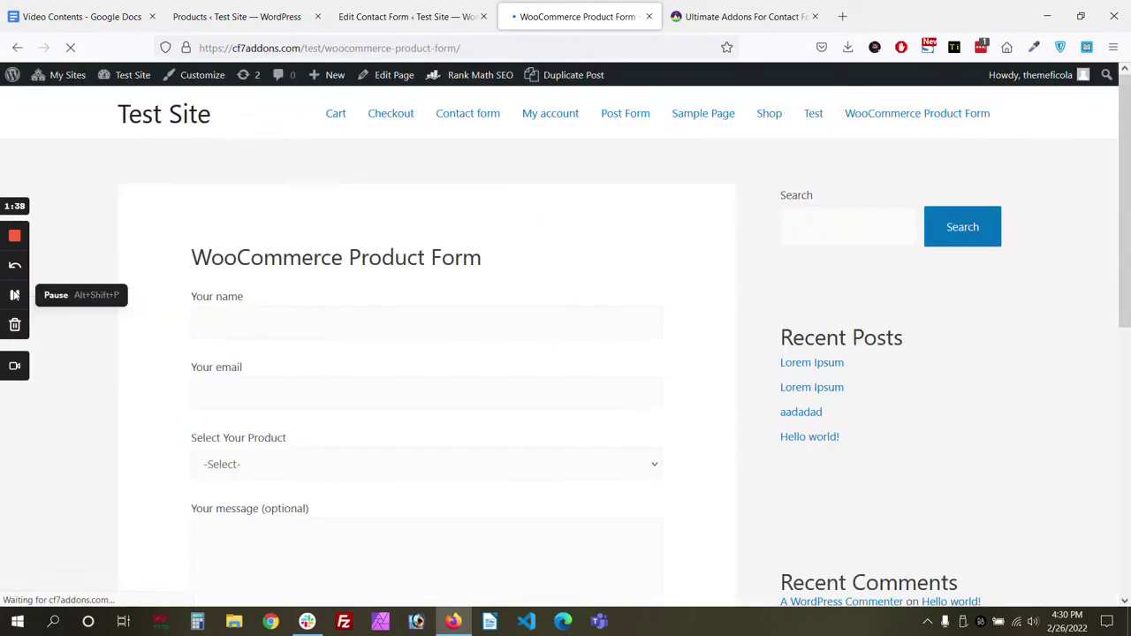
scroll(179, 347, down, 2)
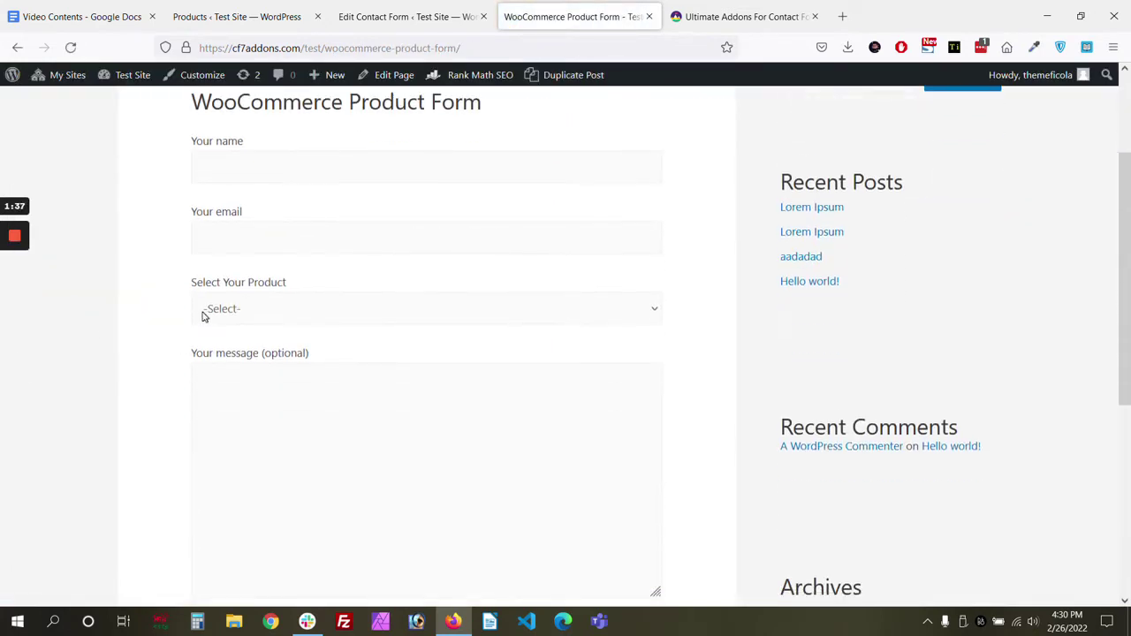
click(235, 310)
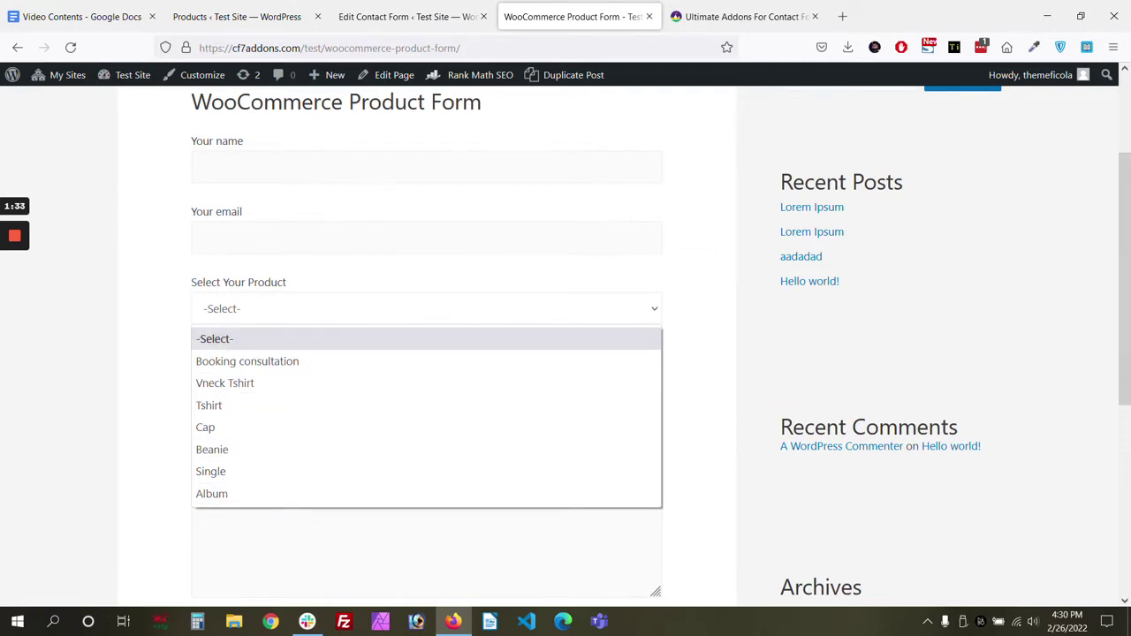
click(265, 16)
scroll(360, 431, down, 2)
scroll(403, 229, up, 2)
scroll(378, 316, down, 3)
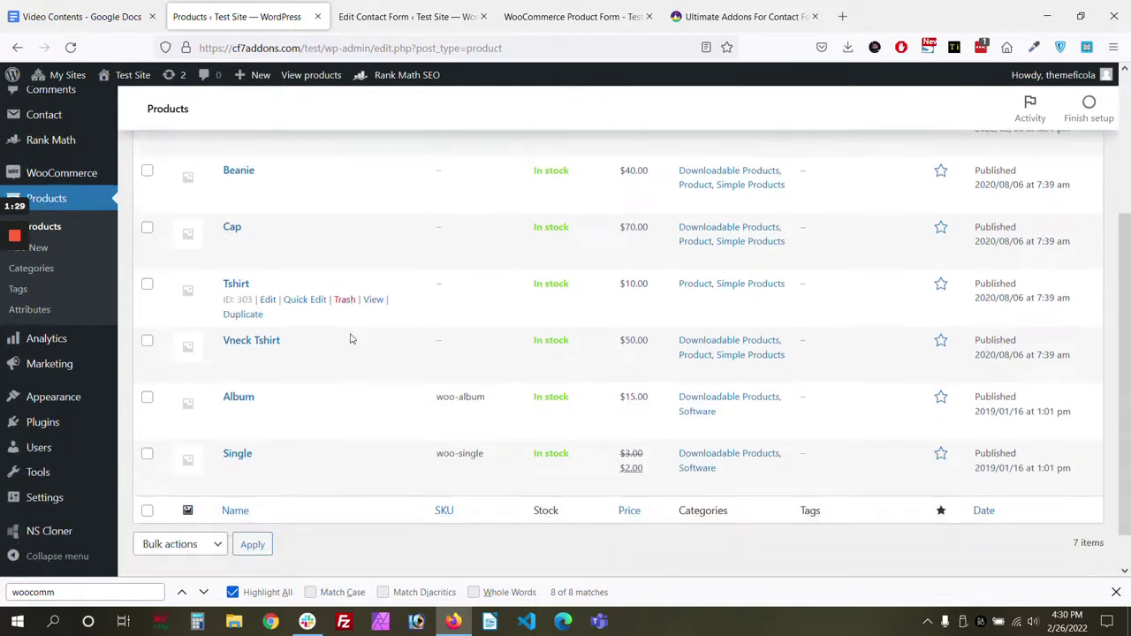
- Pick Cap in the live form's product dropdown, then return to the form editor
click(629, 13)
click(329, 309)
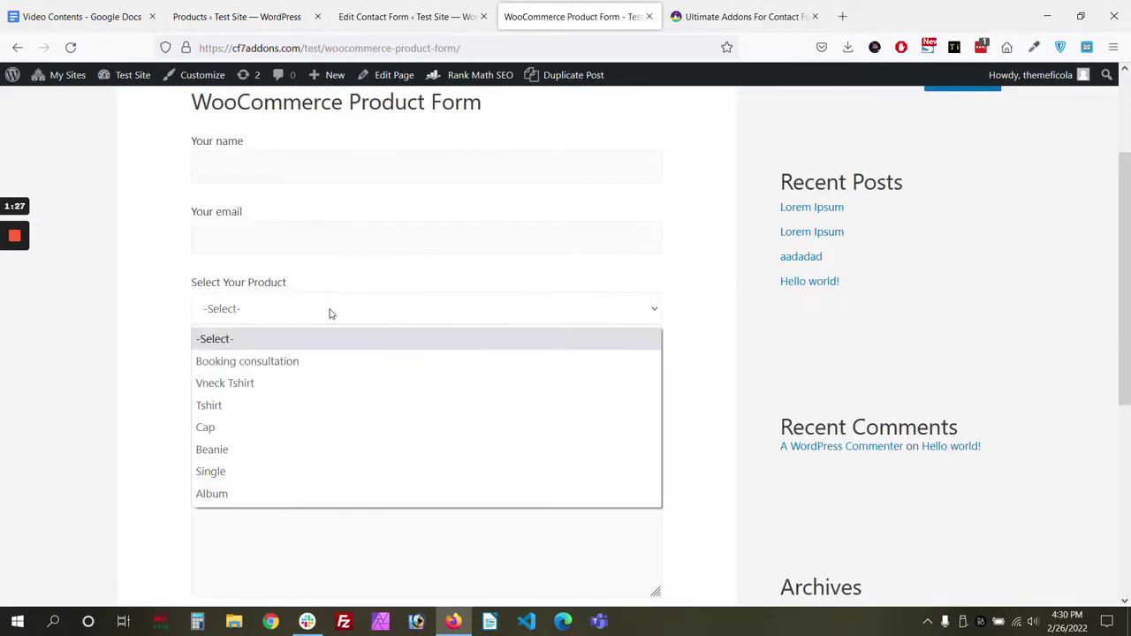
click(279, 428)
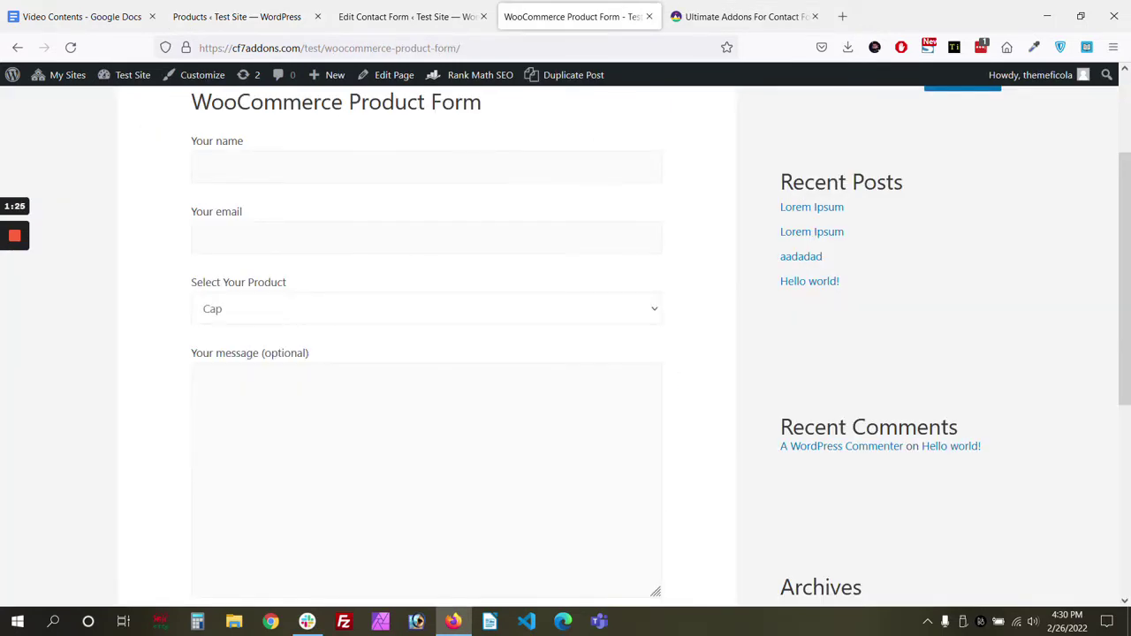
click(381, 23)
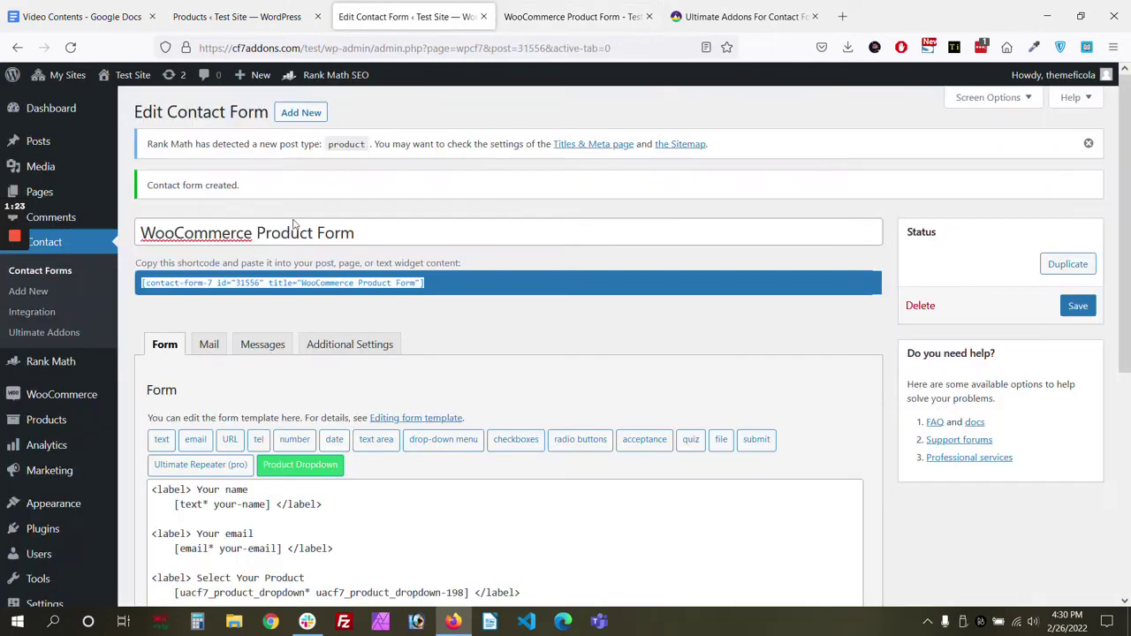
- Add 'Product: [uacf7_product_dropdown-198]' below [your-message] in the Mail message body and save
scroll(379, 304, down, 3)
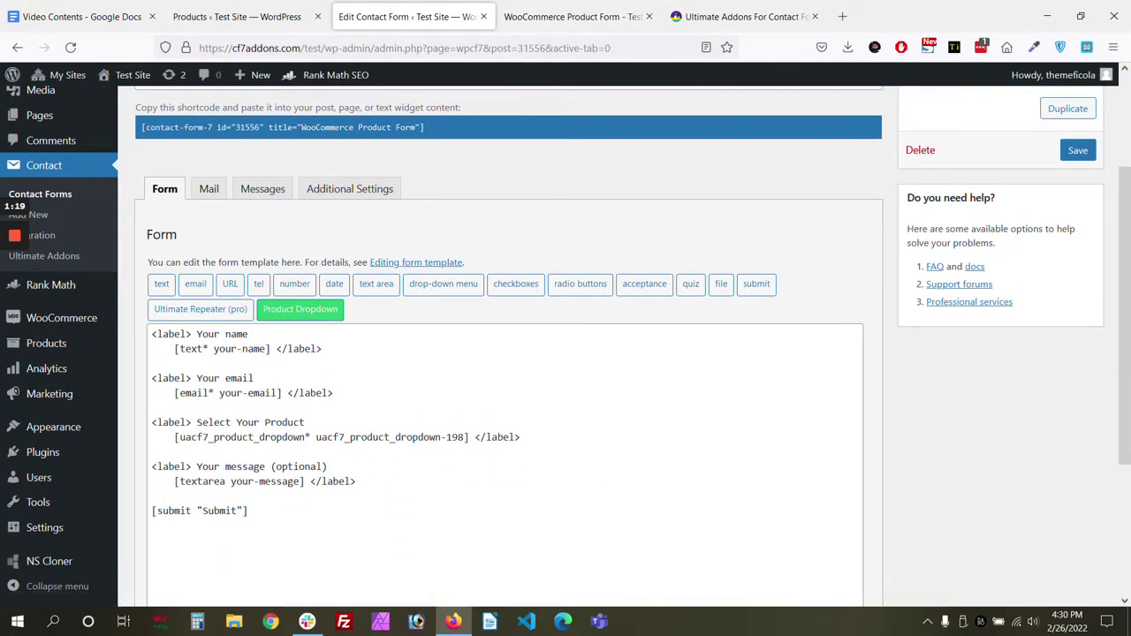
drag(175, 436, 461, 437)
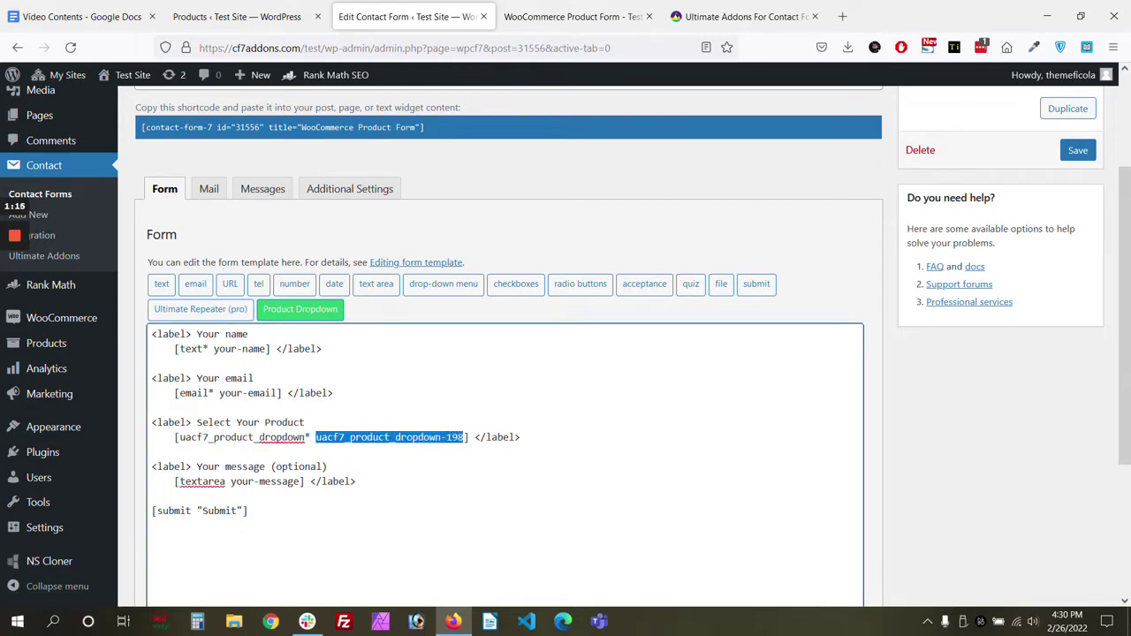
click(209, 188)
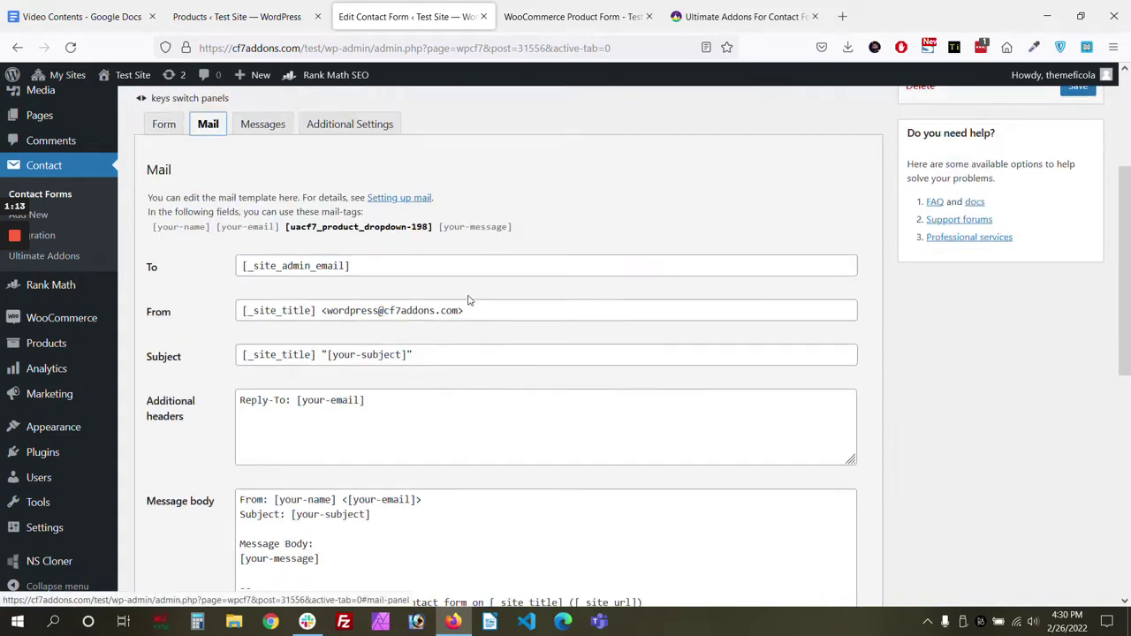
scroll(467, 297, down, 3)
click(319, 312)
key(Return)
key(Return)
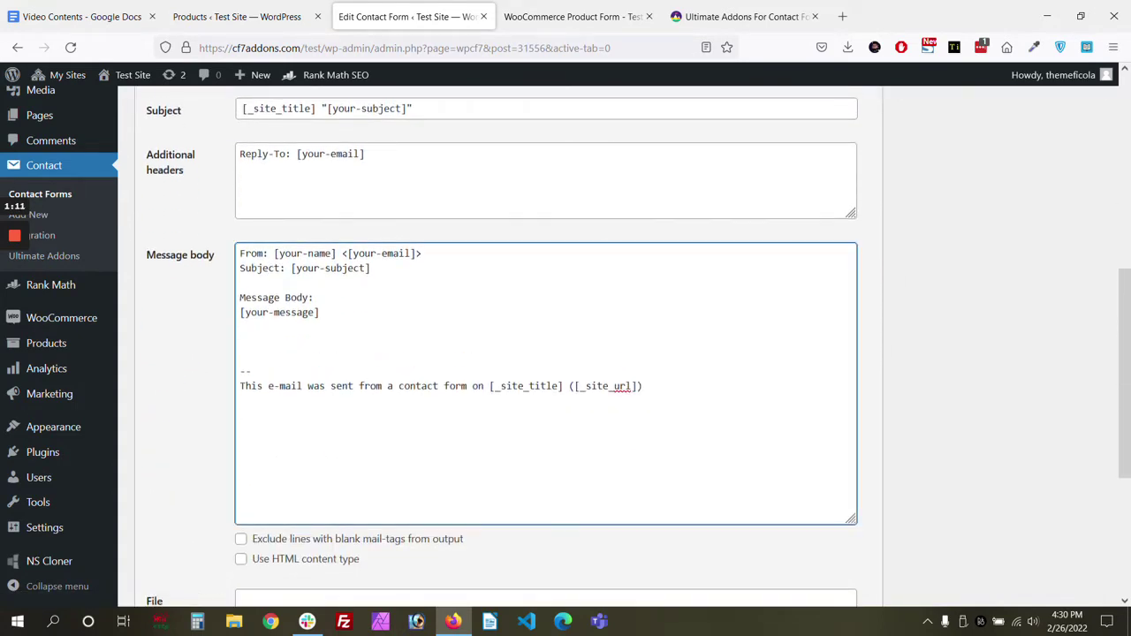
text([)
text(uacf7_product_dropdown-198)
text(]  )
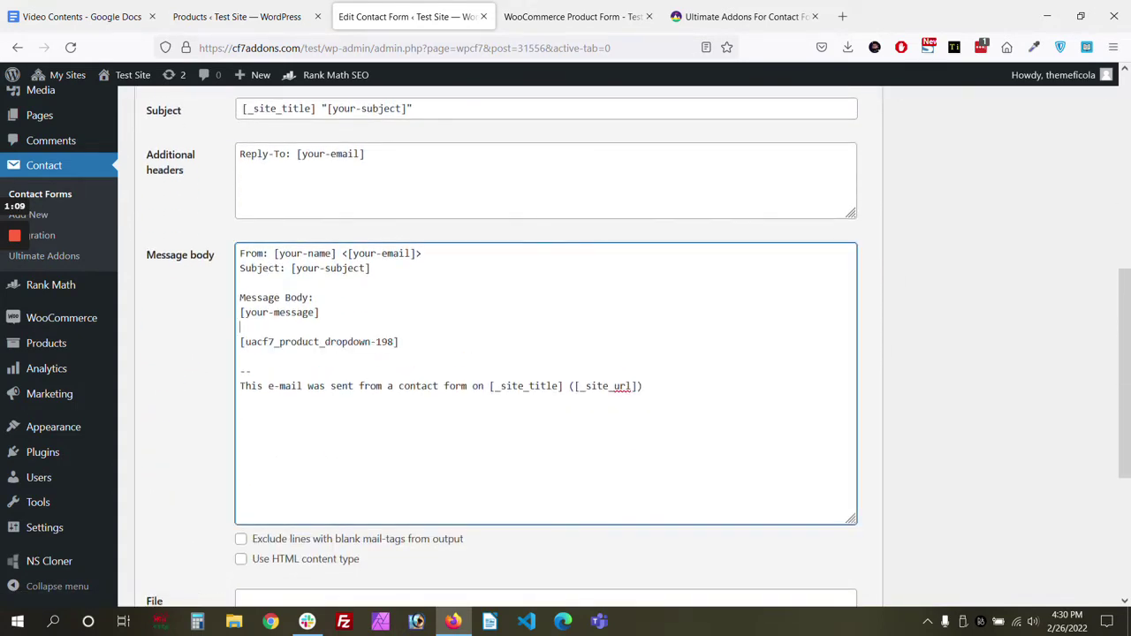
text(Product:)
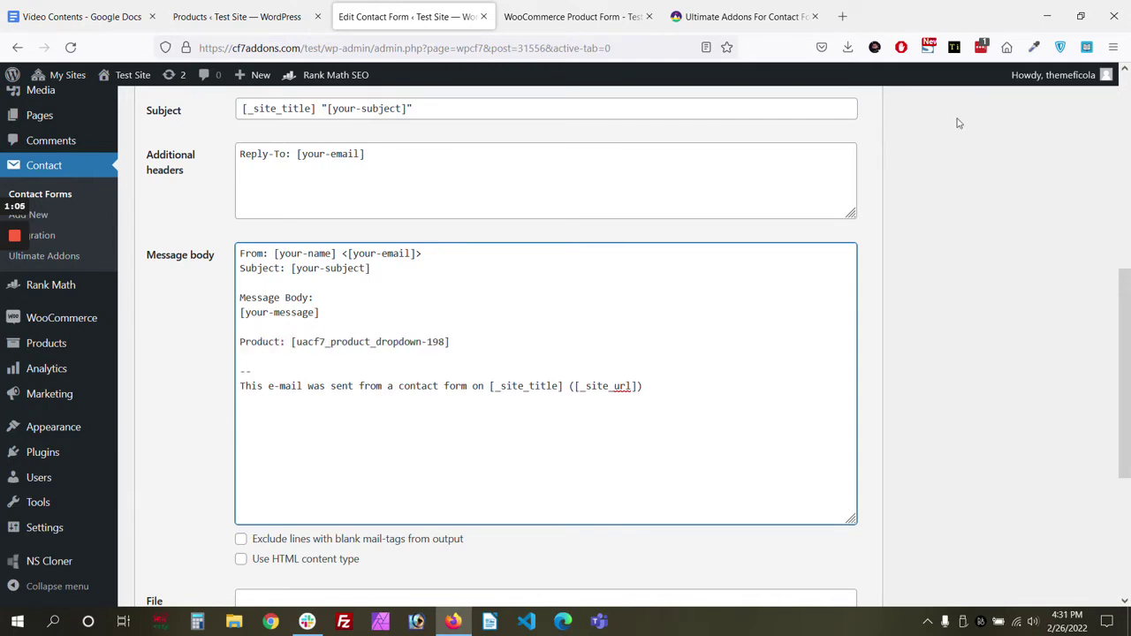
scroll(959, 123, up, 5)
click(1077, 227)
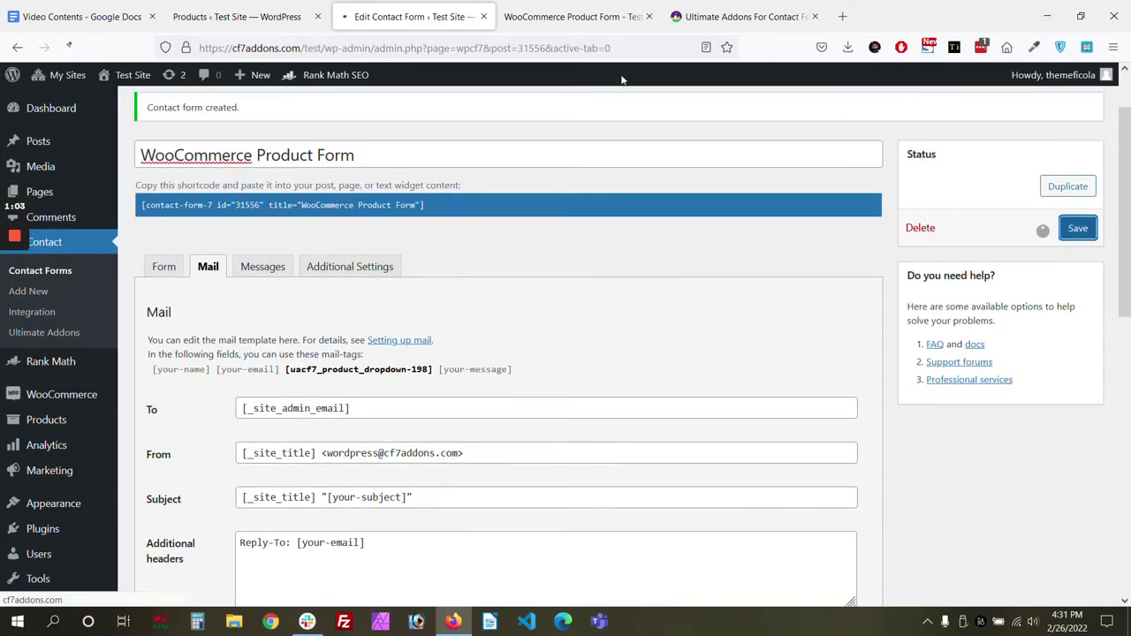
- Open and close the Select Your Product dropdown on the live form, then go to Plugins
click(608, 15)
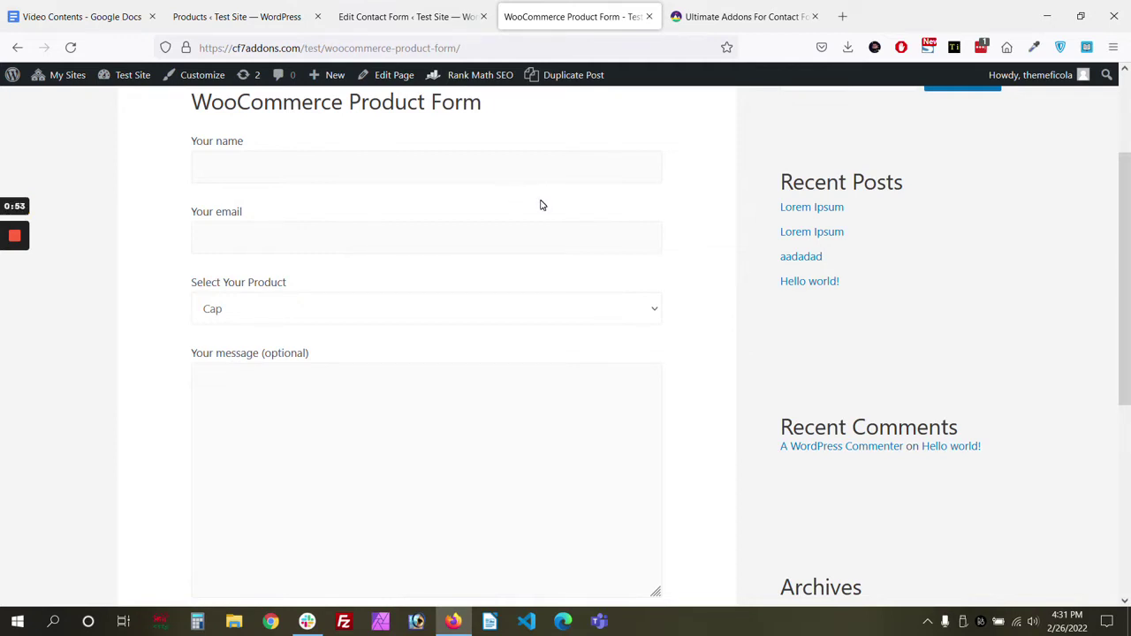
click(392, 313)
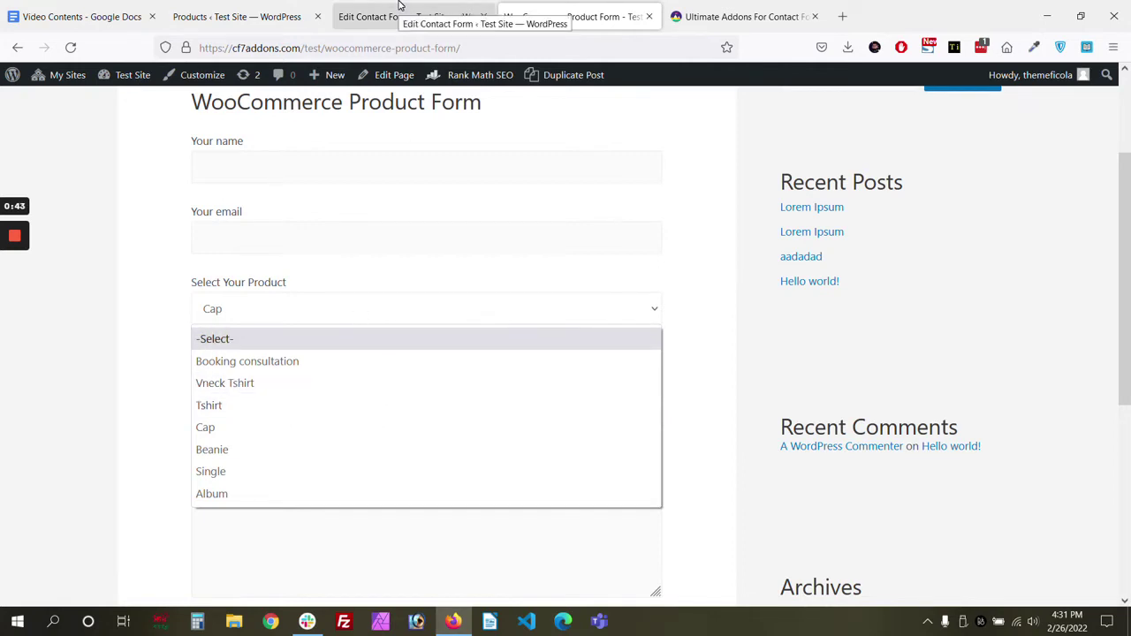
click(497, 291)
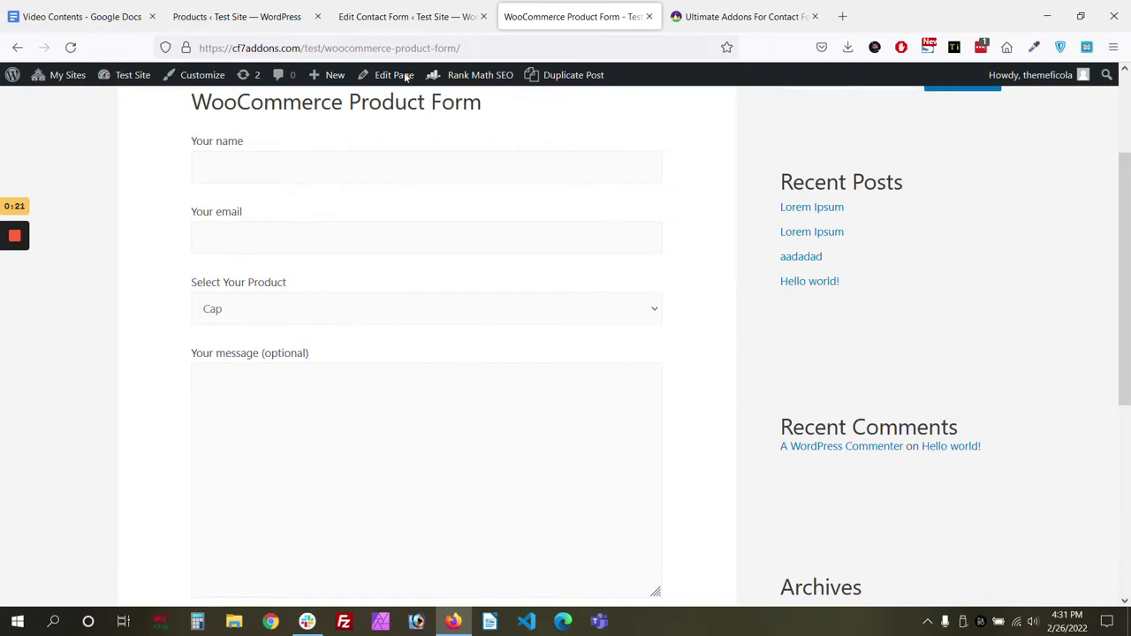
click(239, 16)
click(80, 435)
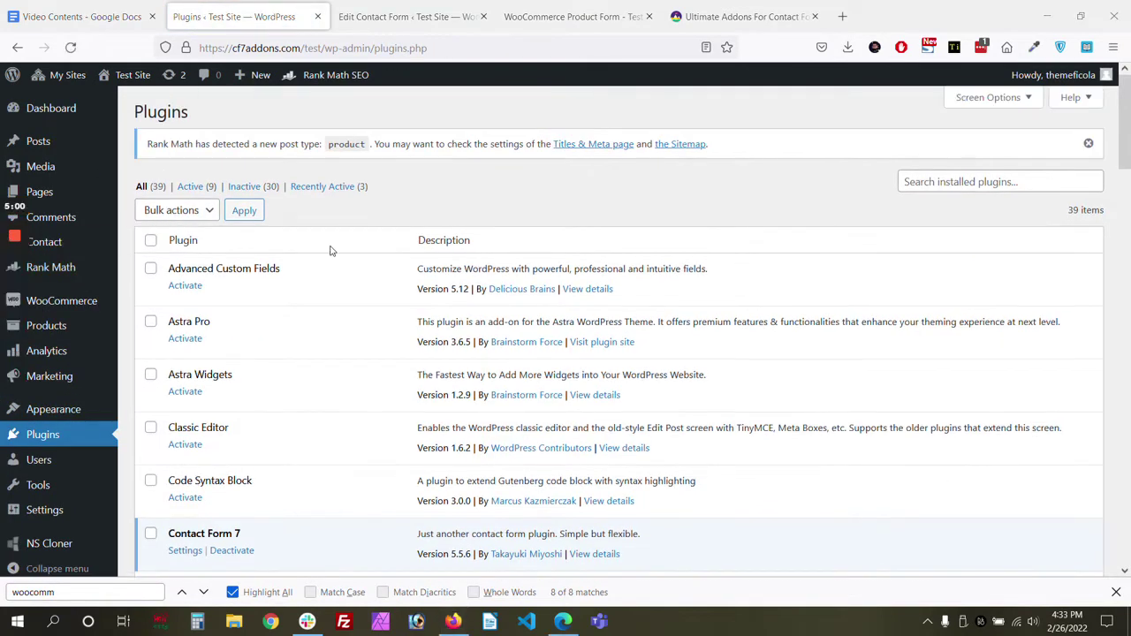
- Tick the UACF7 WooCommerce Product Dropdown and WooCommerce Checkout add-on plugins
scroll(331, 251, down, 20)
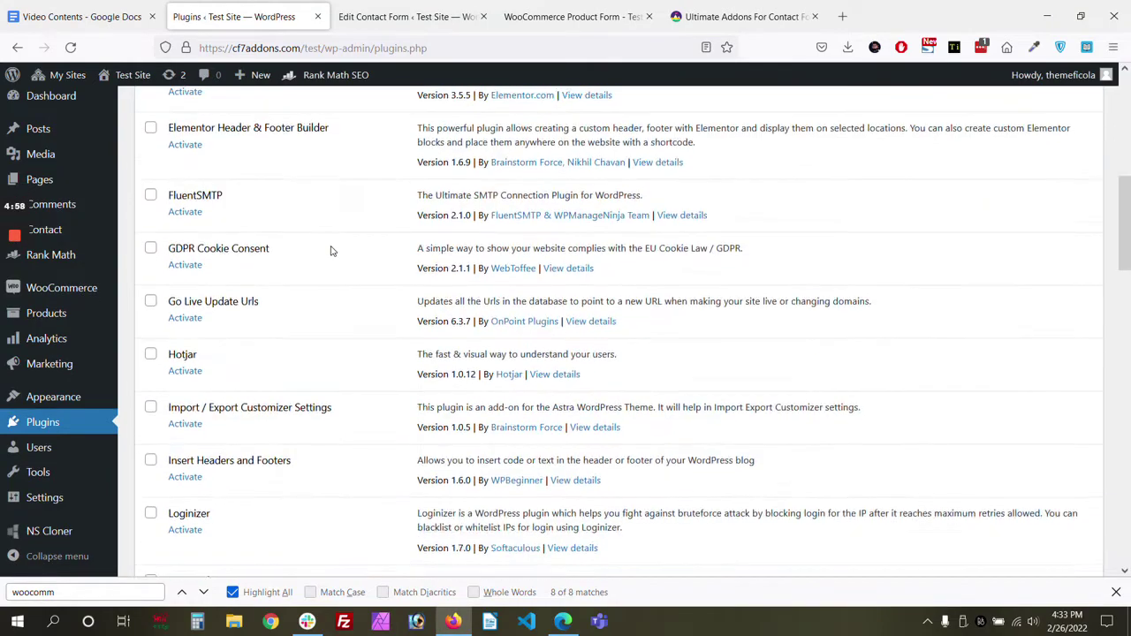
scroll(330, 251, up, 3)
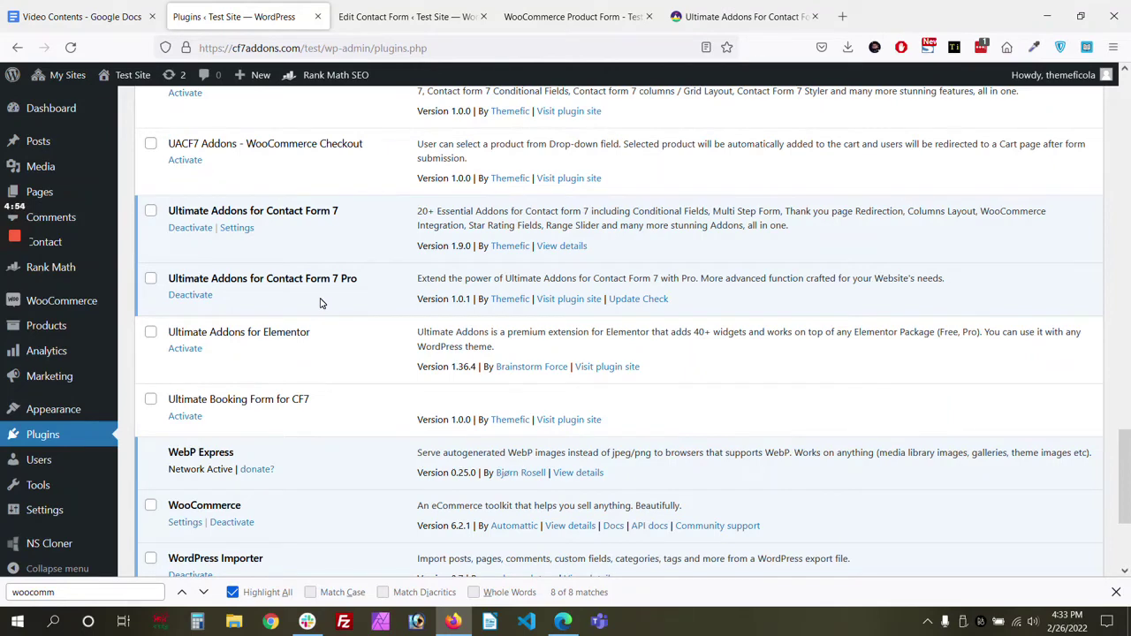
scroll(320, 303, up, 5)
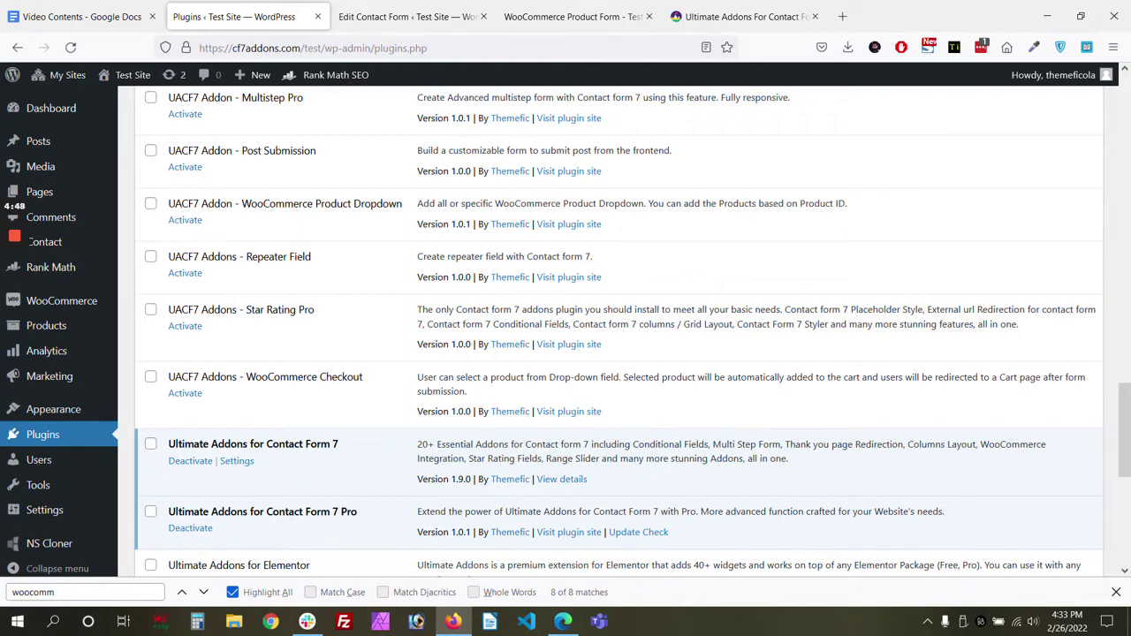
drag(234, 203, 403, 204)
drag(251, 387, 366, 378)
click(150, 203)
click(150, 376)
- Activate both ticked add-ons via Bulk actions > Activate and Apply
scroll(231, 392, down, 4)
click(194, 541)
click(158, 496)
click(244, 540)
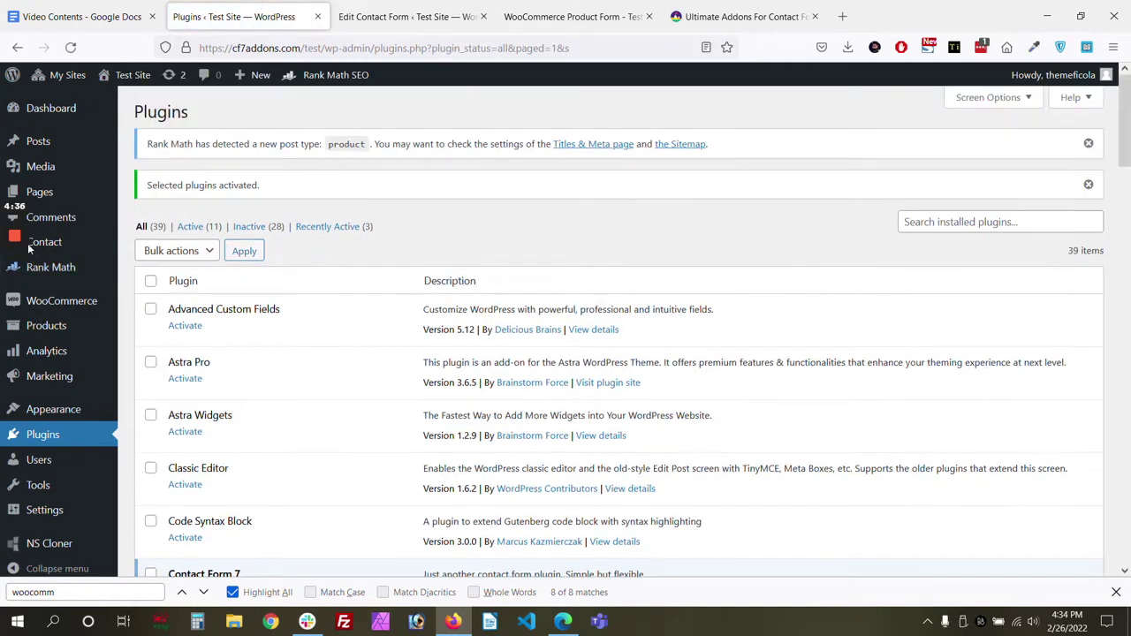
mouse_move(75, 241)
click(181, 306)
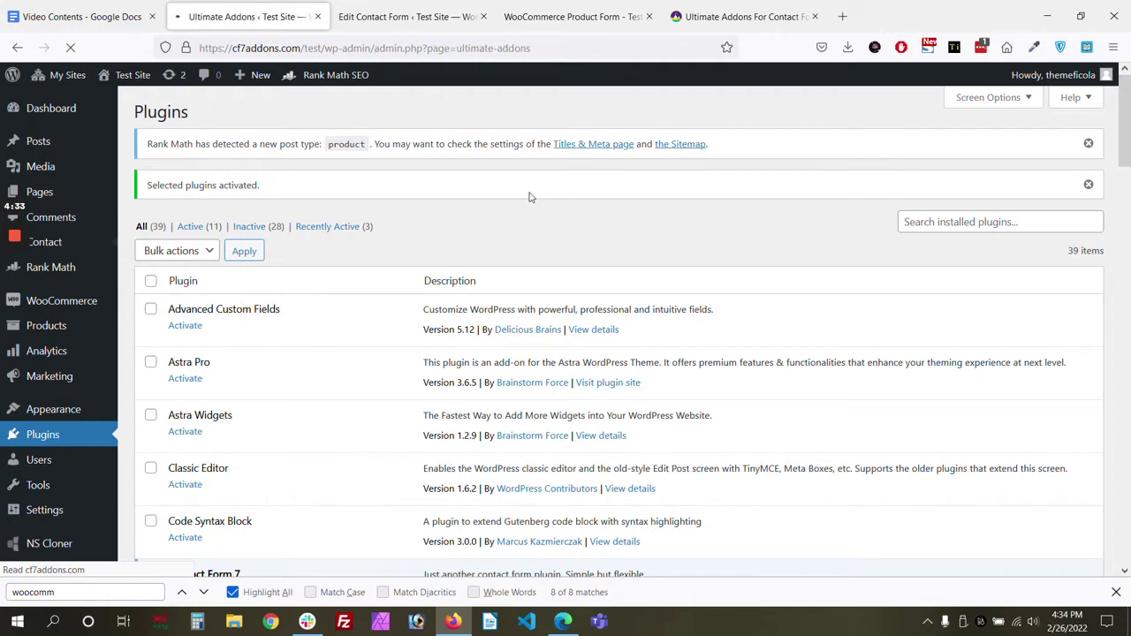
- Save Ultimate Addons with Product Dropdown Menu and Auto Add to Cart & Checkout ticked, then open Contact Forms
scroll(530, 197, down, 5)
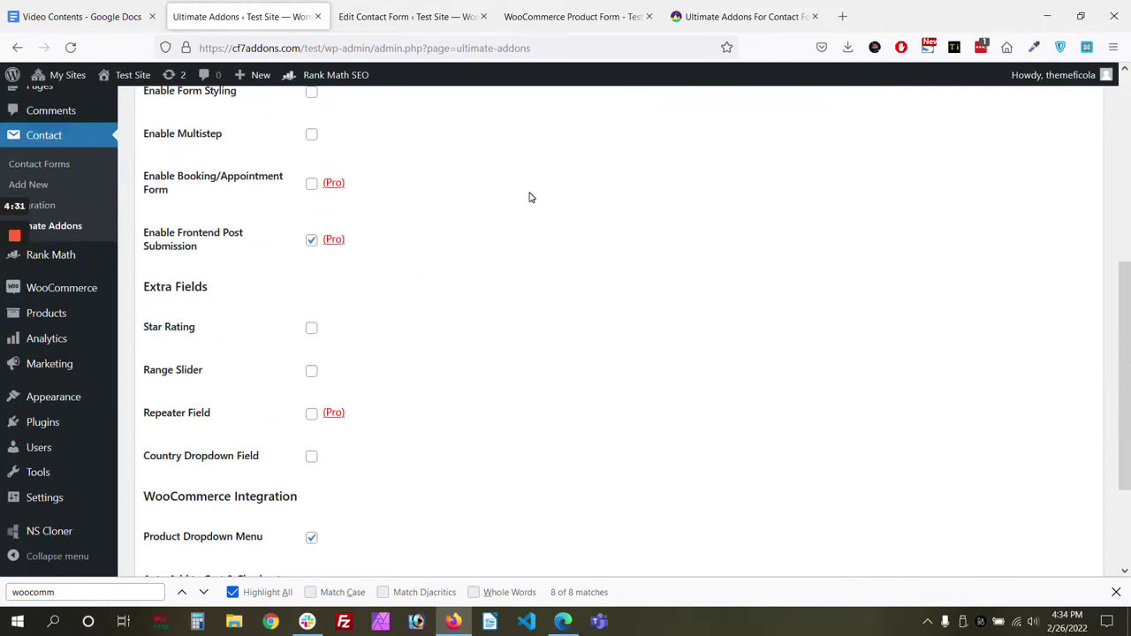
scroll(530, 197, down, 2)
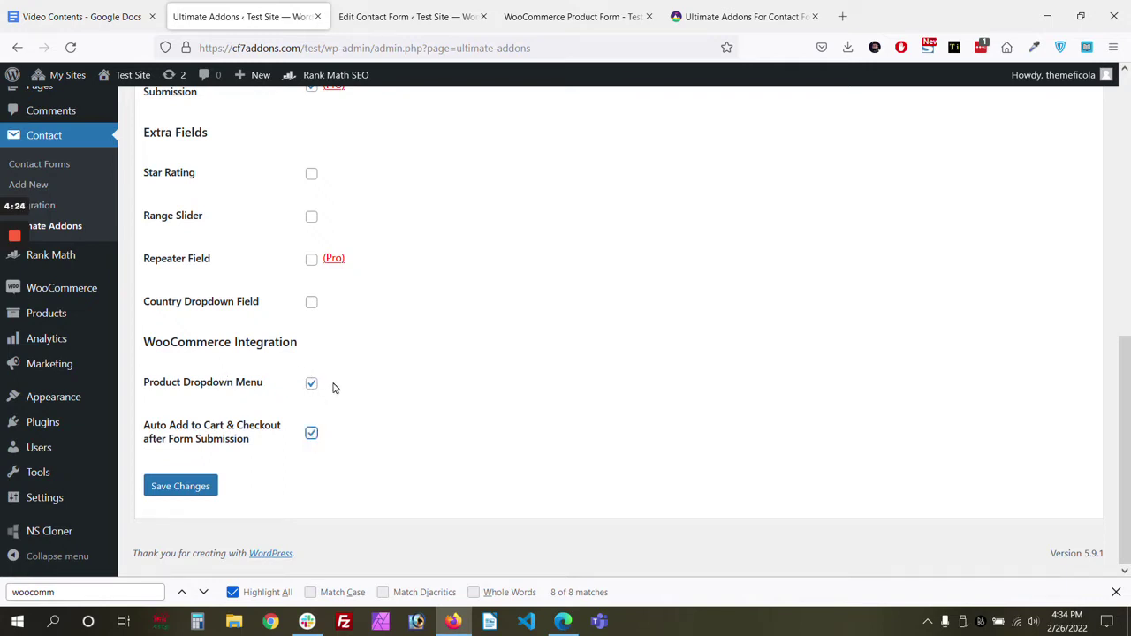
scroll(334, 387, up, 5)
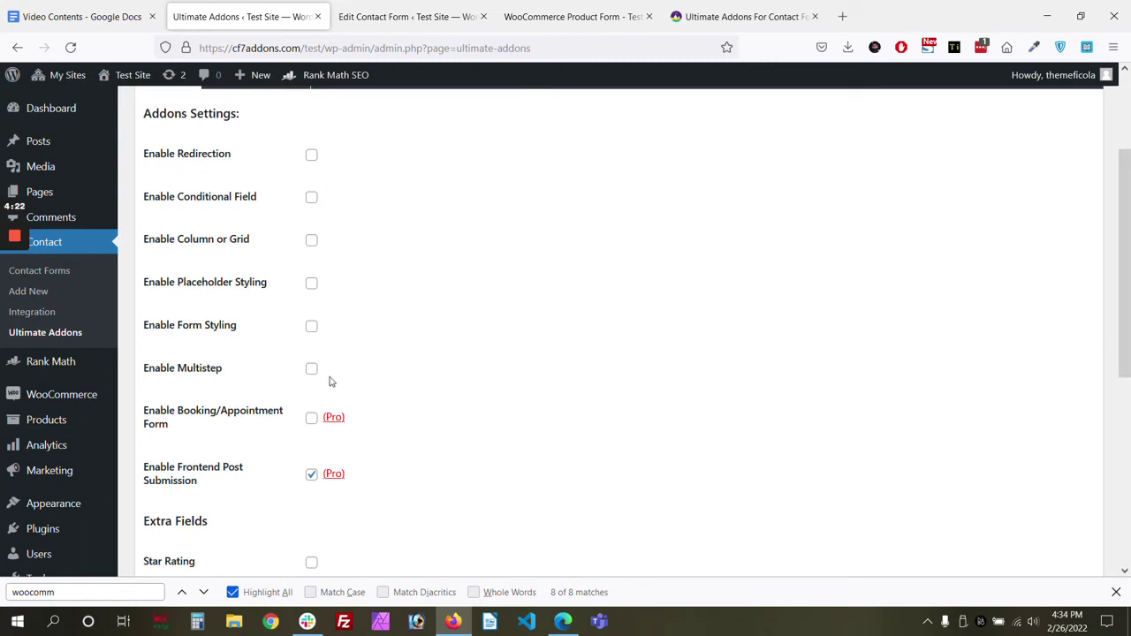
scroll(334, 378, up, 2)
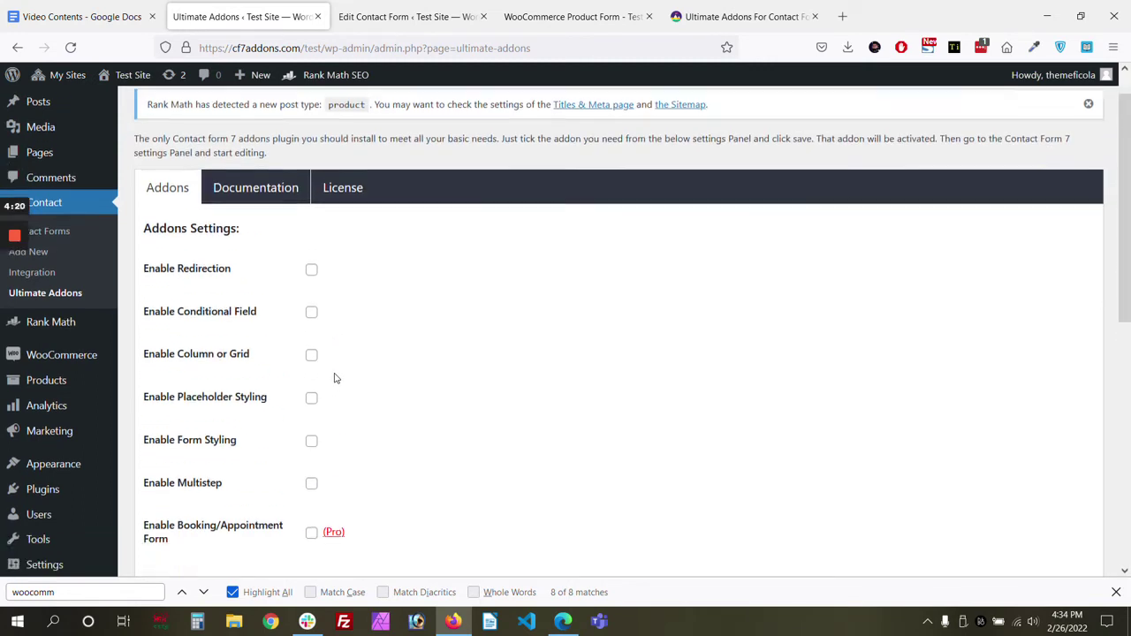
scroll(334, 378, down, 6)
click(194, 489)
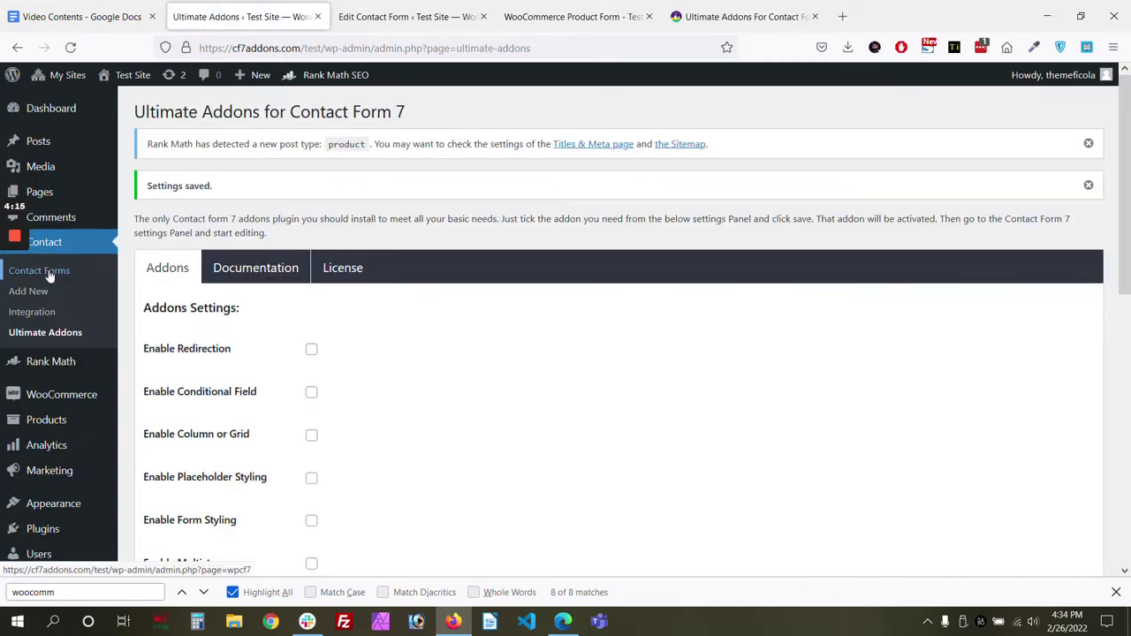
click(49, 274)
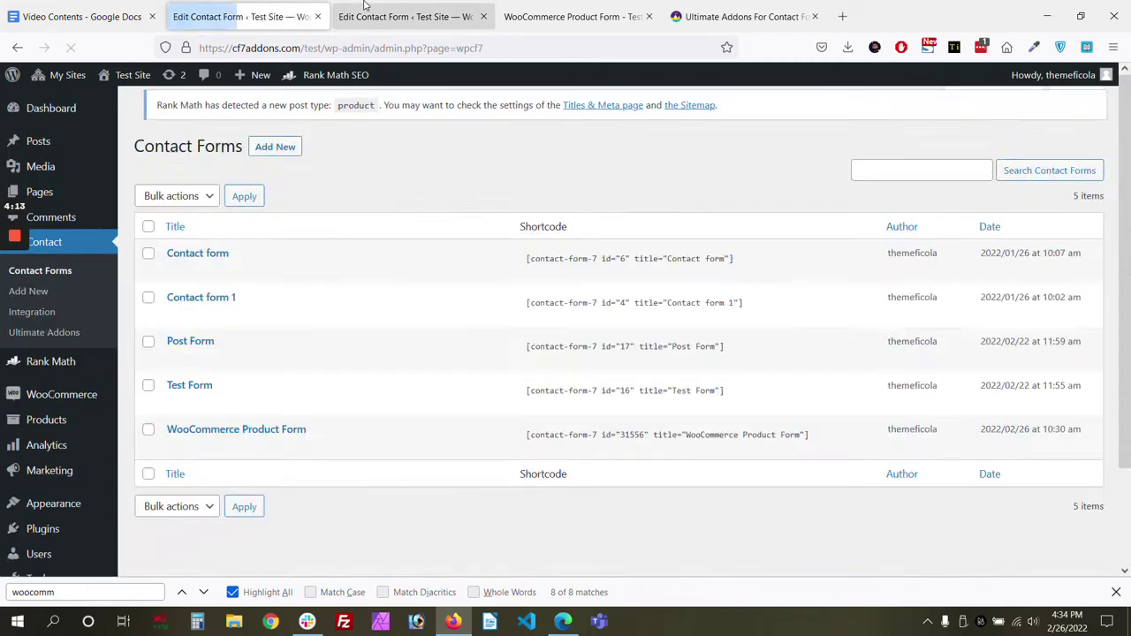
- Tick 'Enable for this form' under Ultimate Auto Product Cart and save the WooCommerce Product Form
click(407, 16)
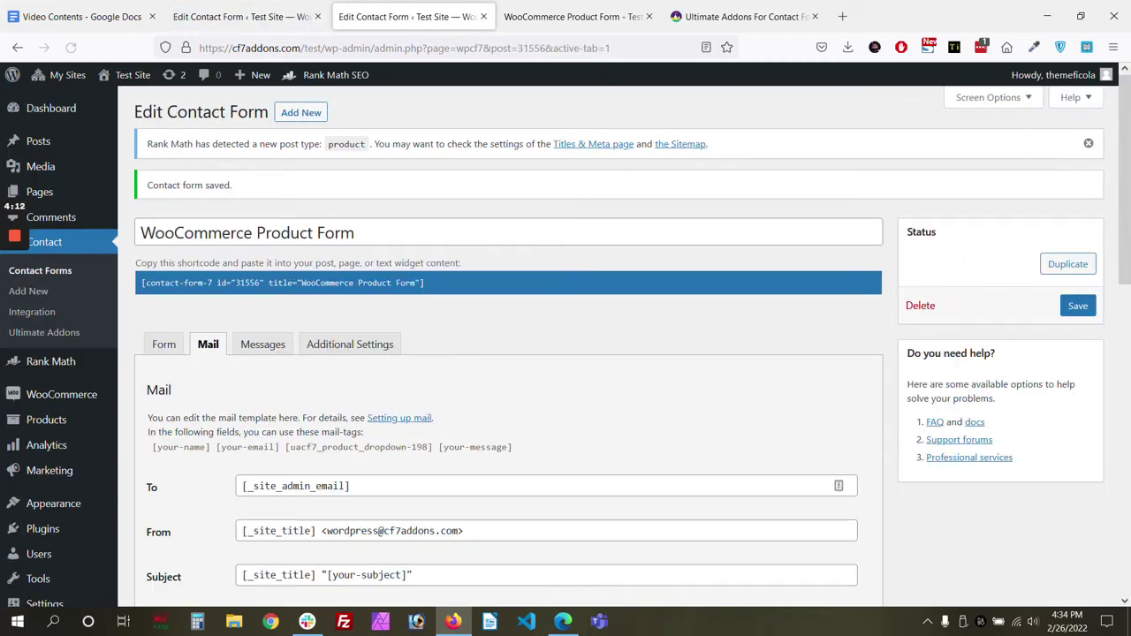
scroll(470, 329, up, 4)
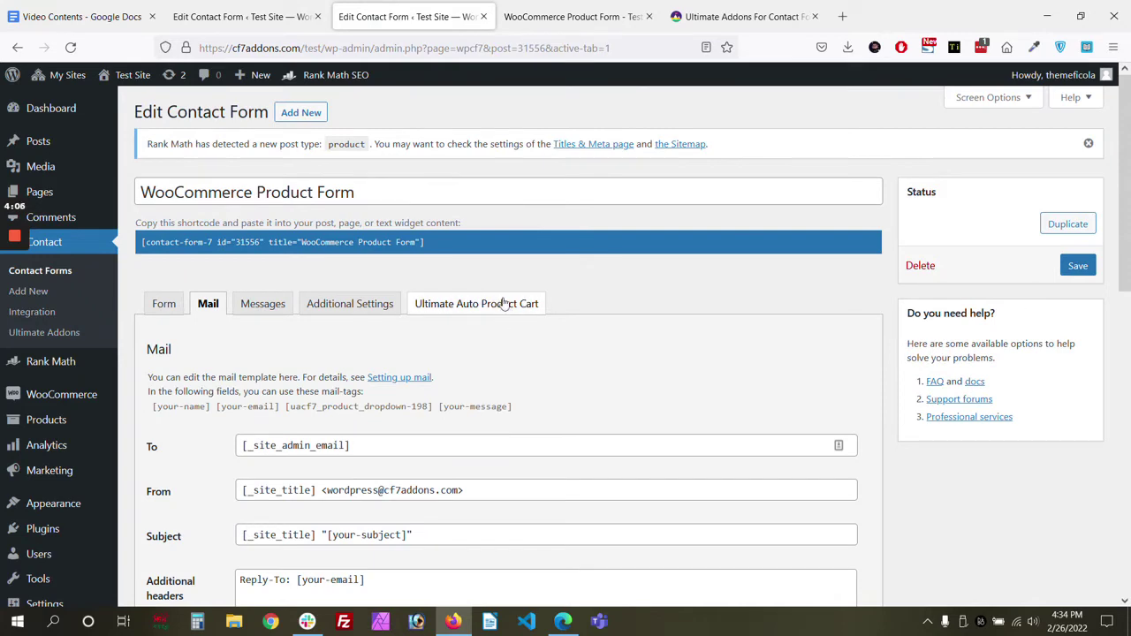
click(476, 306)
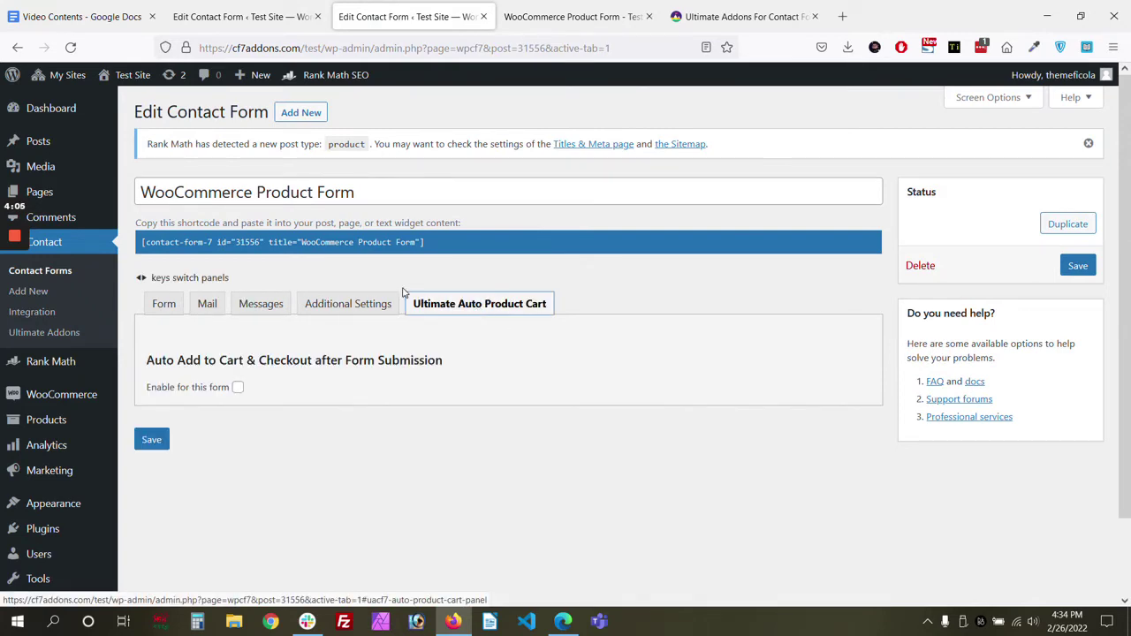
scroll(274, 417, down, 1)
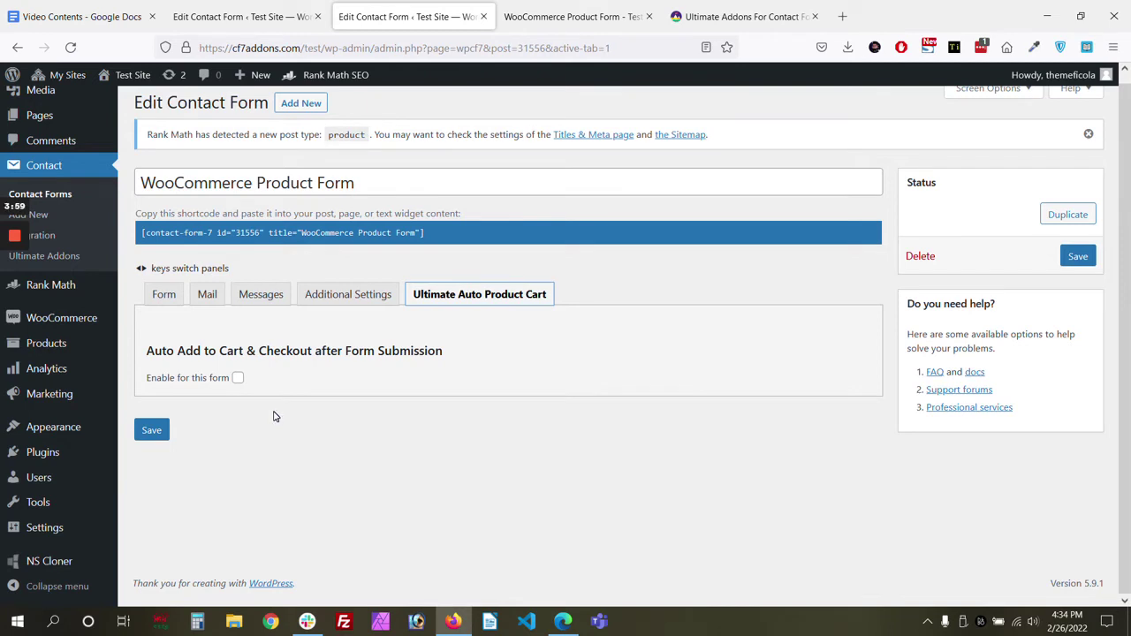
click(237, 378)
click(151, 429)
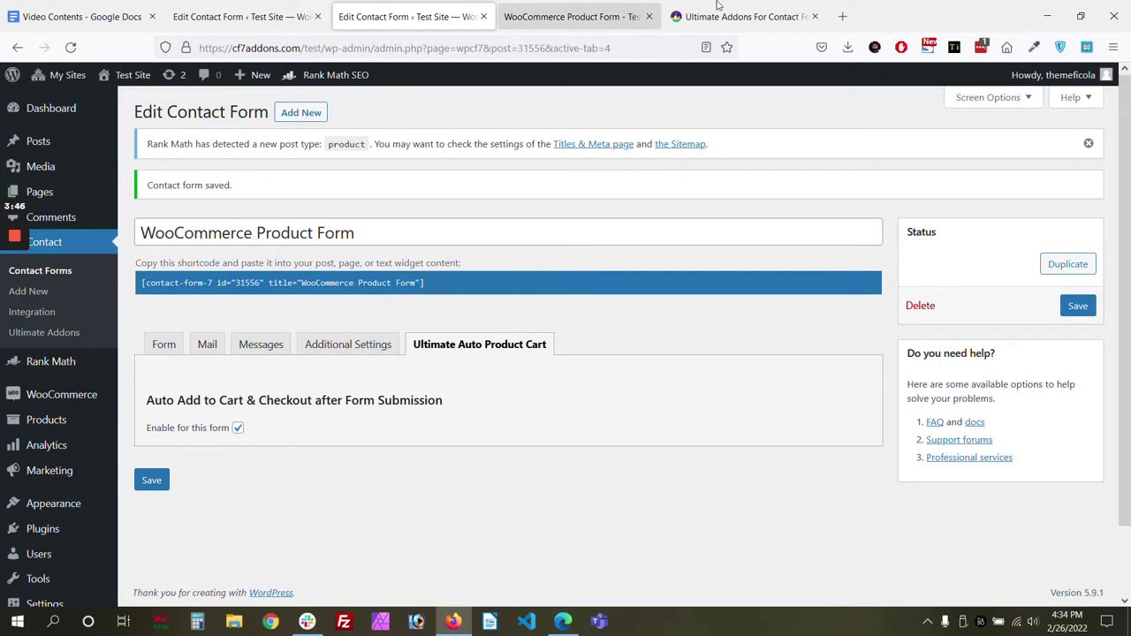
click(578, 7)
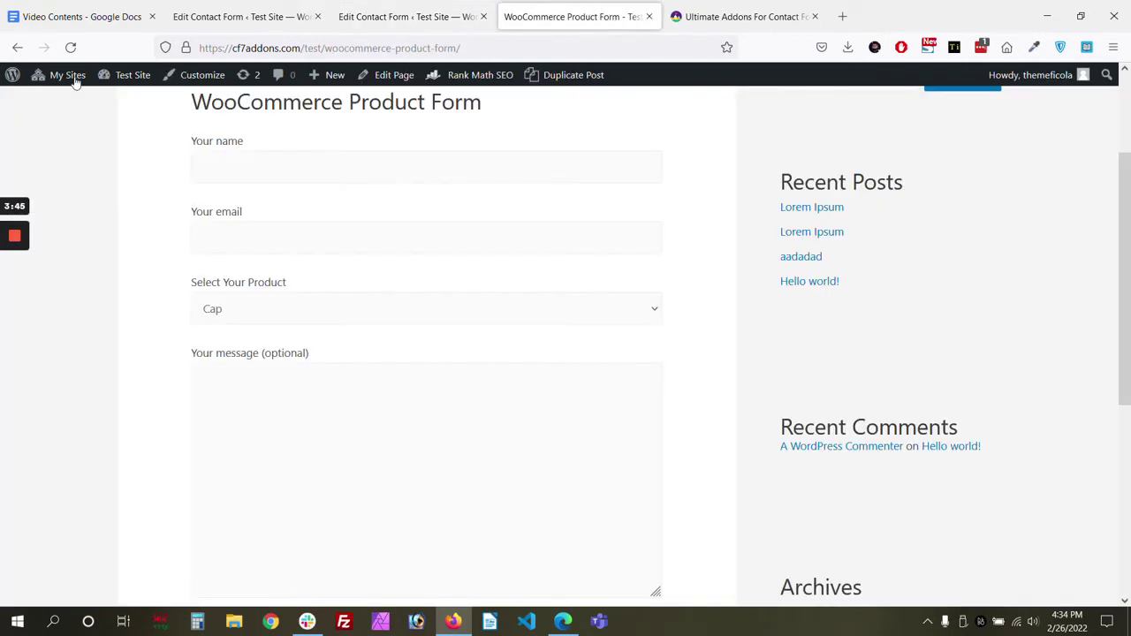
- Reload the live form and fill the name and email fields from saved entries
click(70, 47)
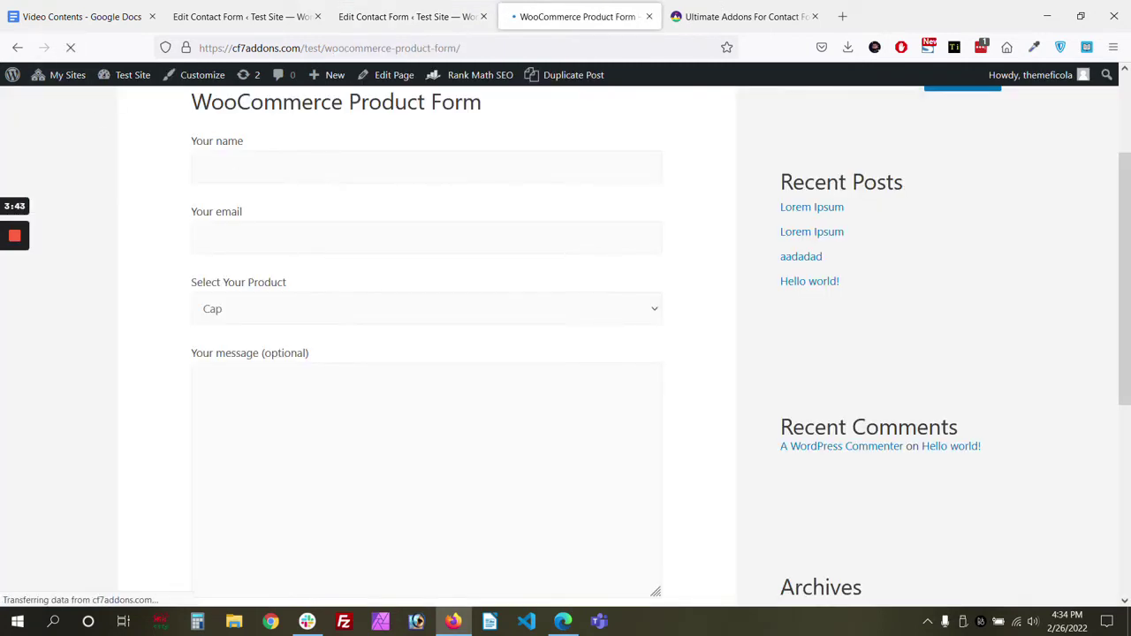
key(Down)
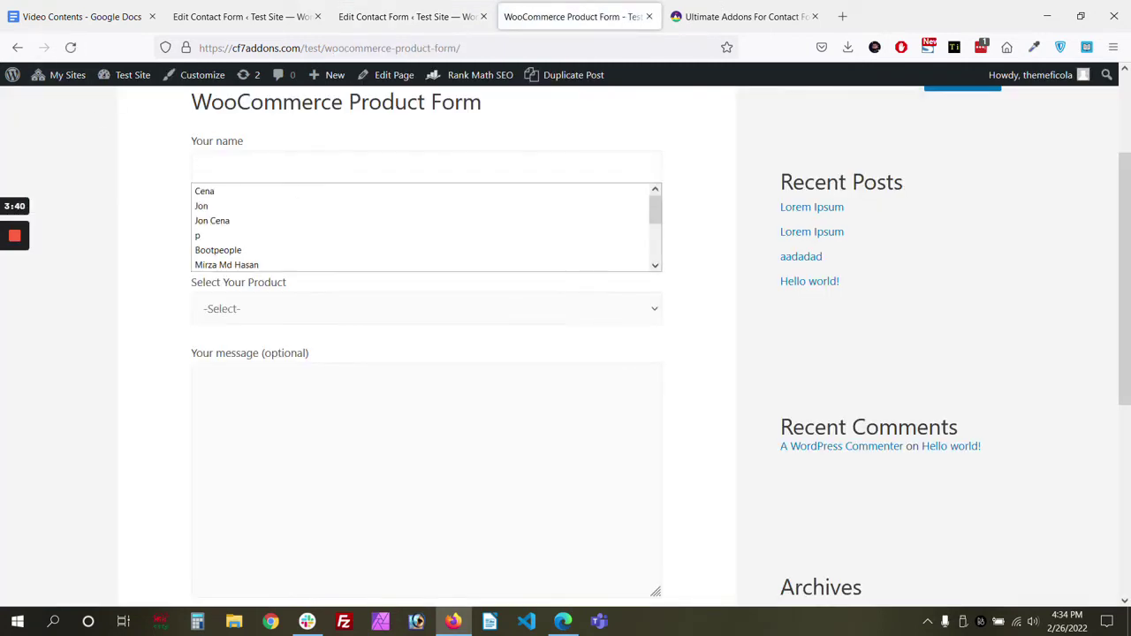
click(273, 189)
key(Tab)
key(Down)
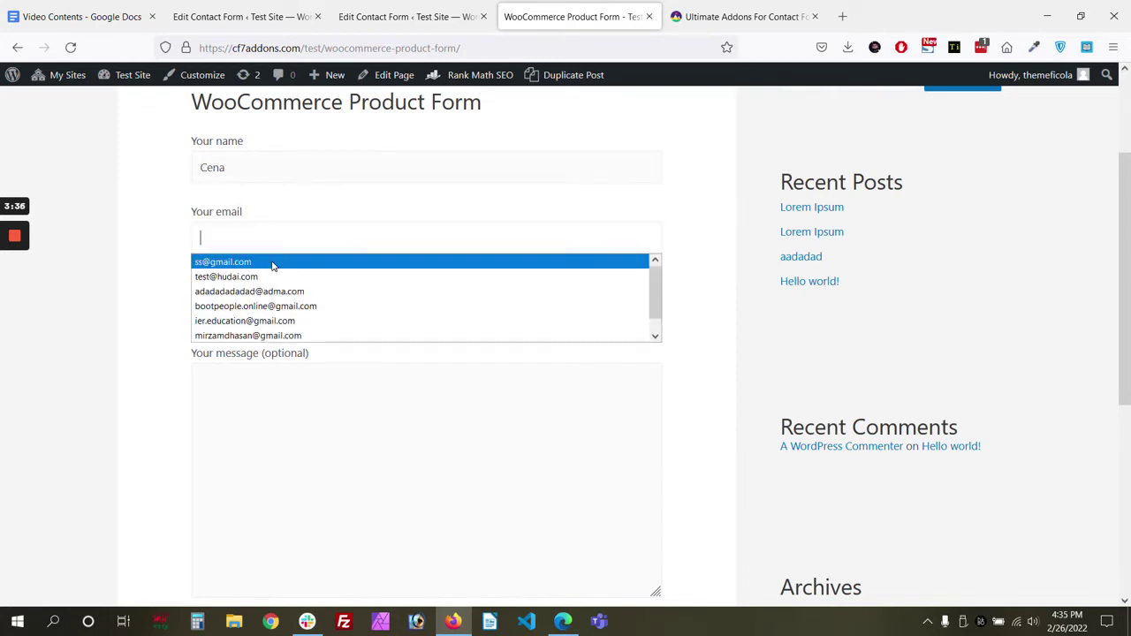
click(273, 262)
- Choose Vneck Tshirt, enter the message 'adadad', and submit the form
click(269, 311)
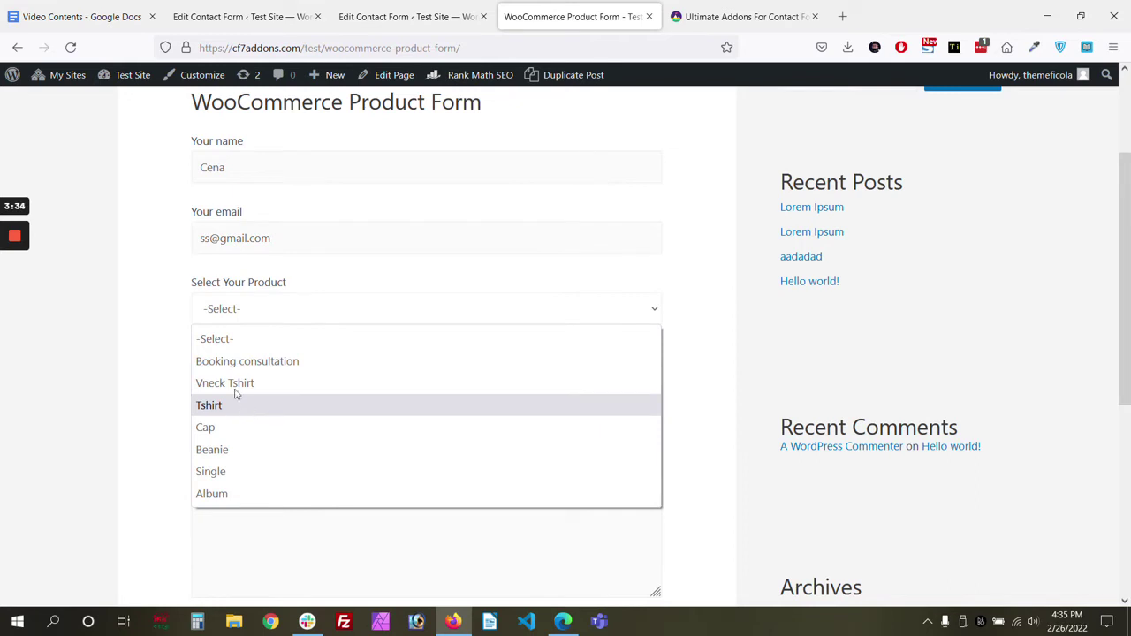
click(249, 387)
text(adadad)
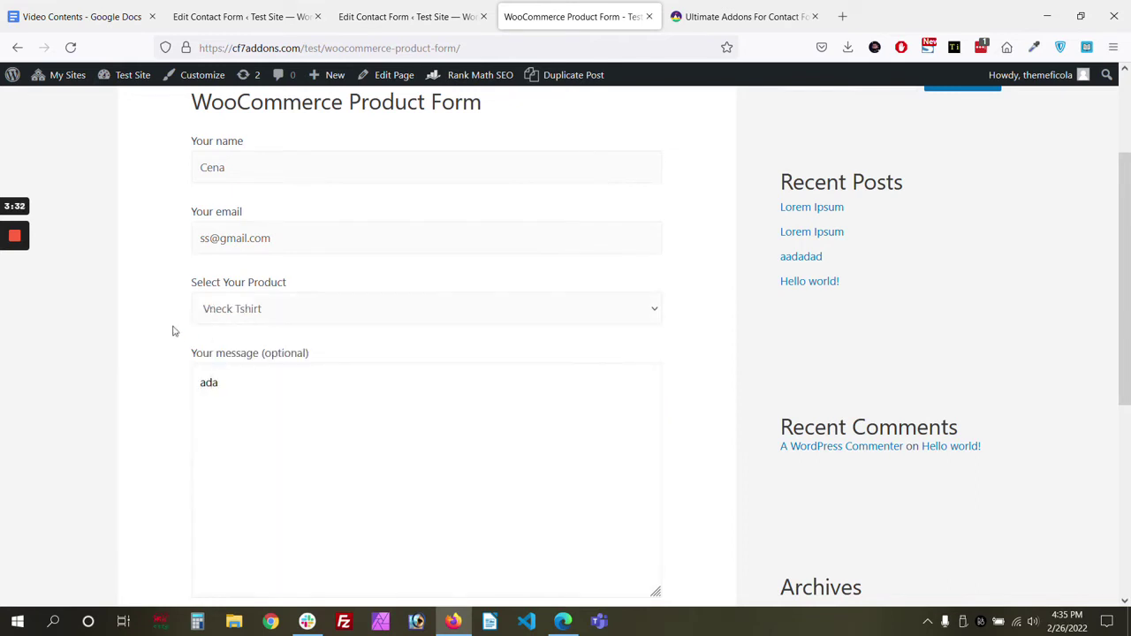
scroll(168, 319, down, 2)
click(228, 478)
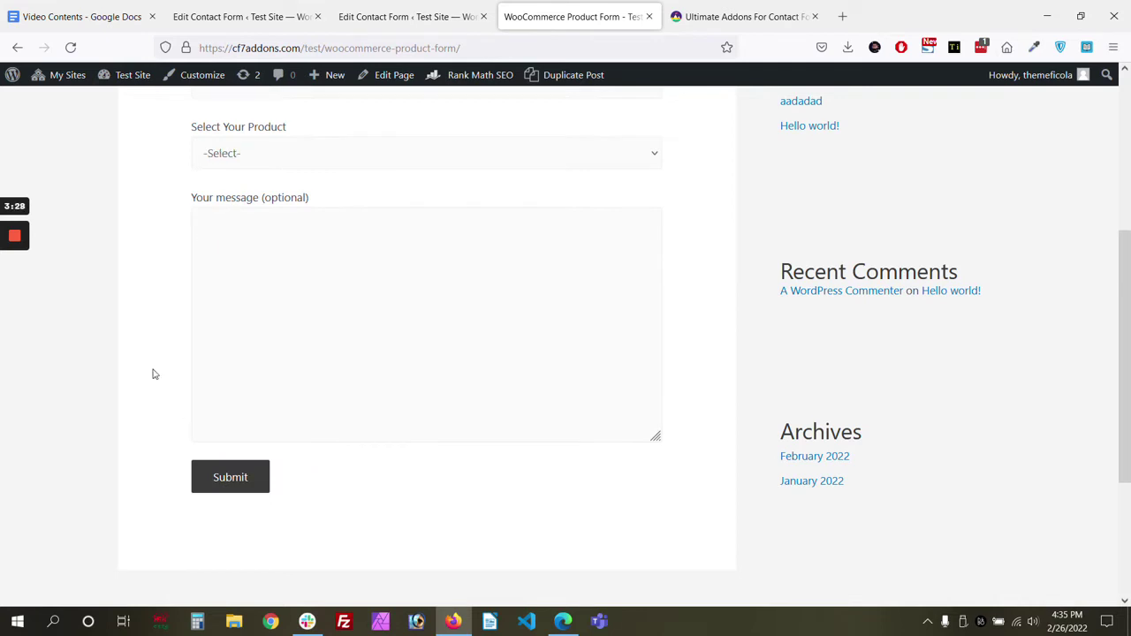
- Proceed from the cart, now holding Vneck Tshirt, to checkout
mouse_move(21, 248)
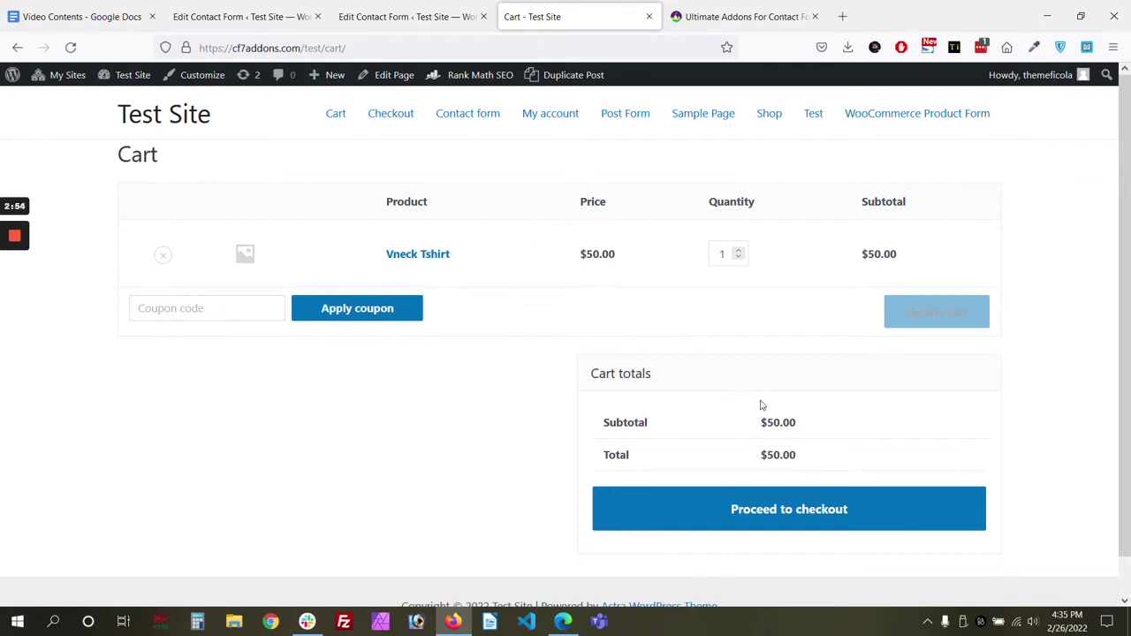
click(796, 513)
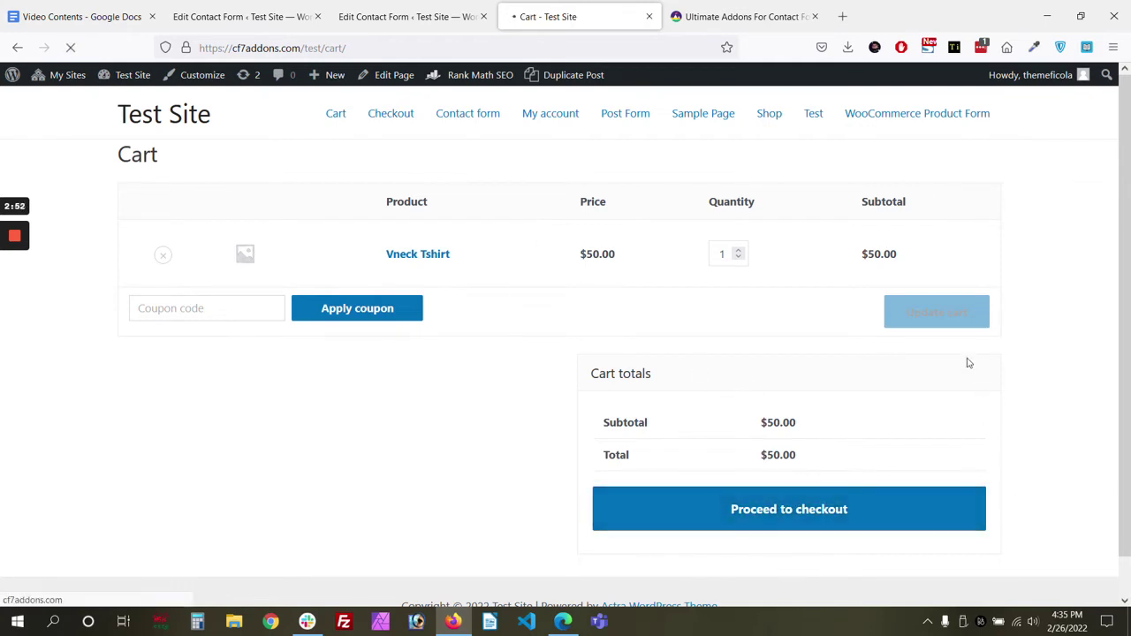
scroll(967, 361, down, 5)
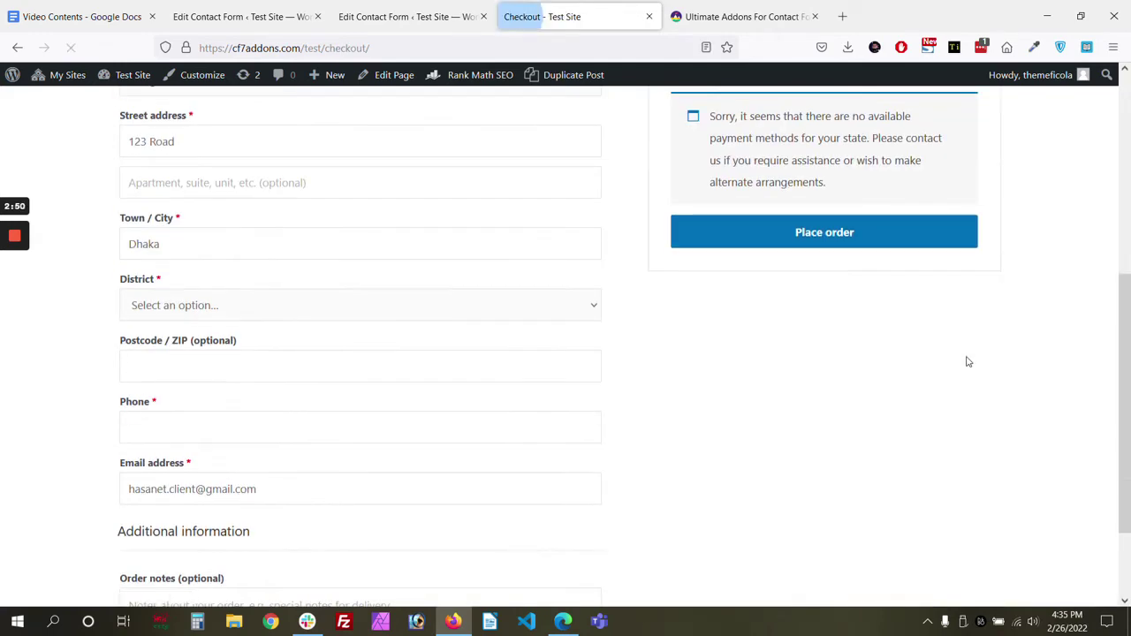
scroll(884, 308, up, 2)
- Return to the form template and select the uacf7_product_dropdown-198 tag
click(423, 6)
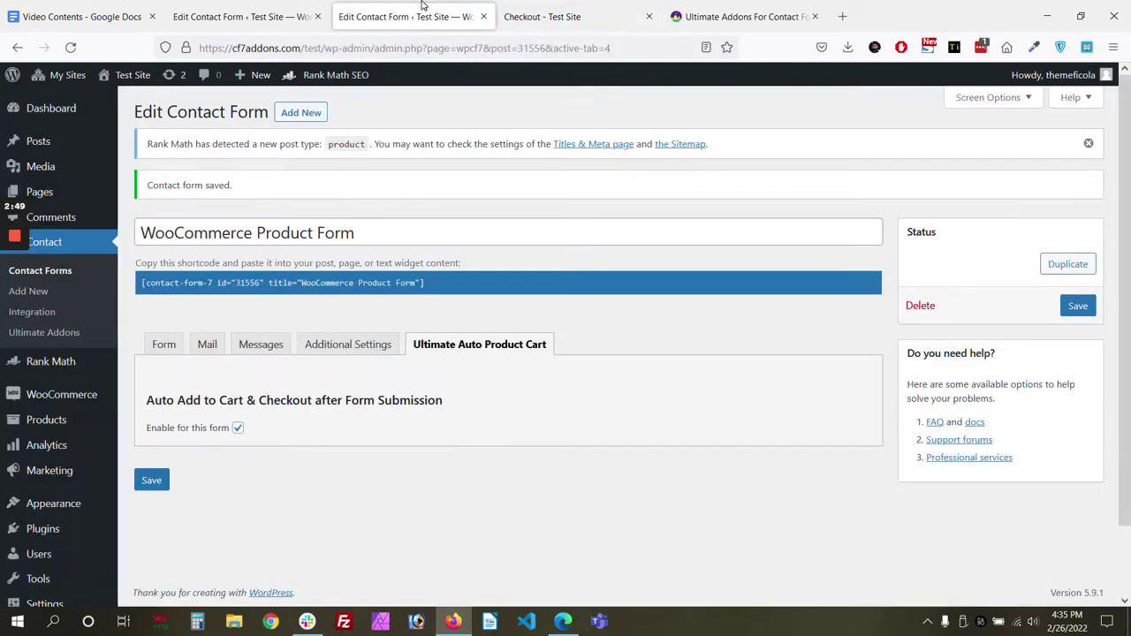
click(154, 350)
scroll(541, 219, down, 3)
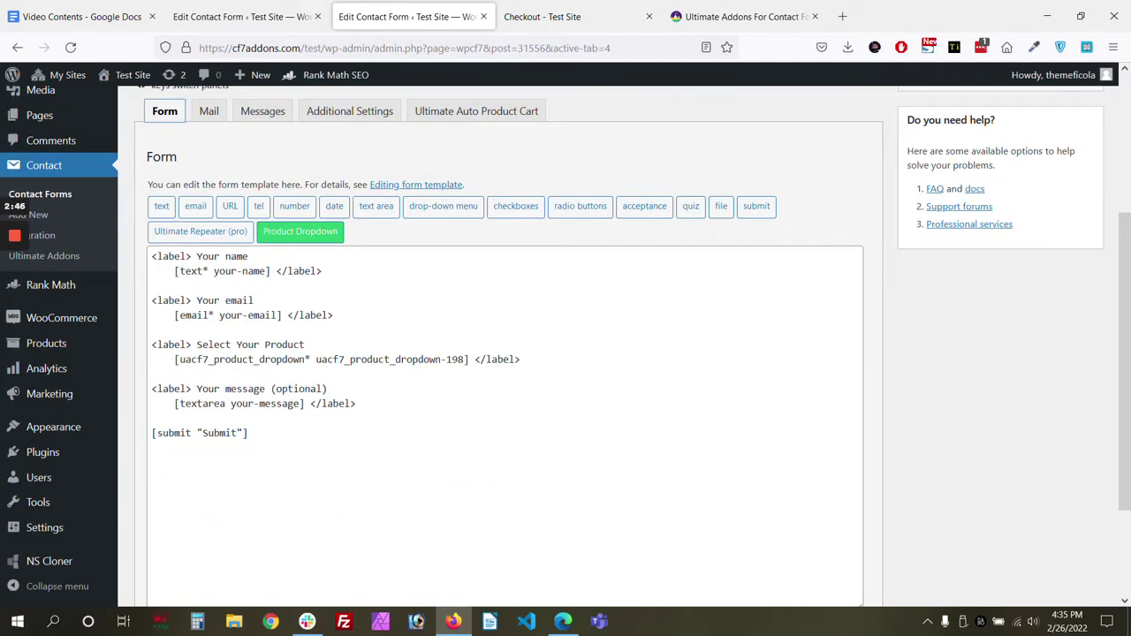
drag(176, 360, 463, 359)
- Delete the old dropdown tag and start a new required Product Dropdown, uacf7_product_dropdown-379
key(BackSpace)
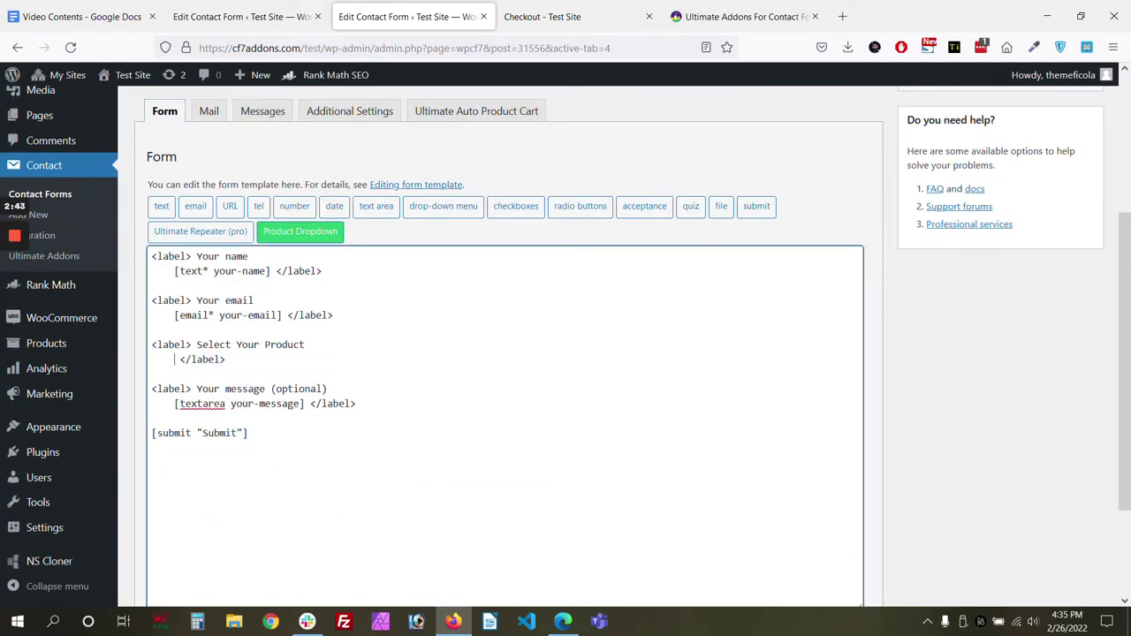
click(300, 231)
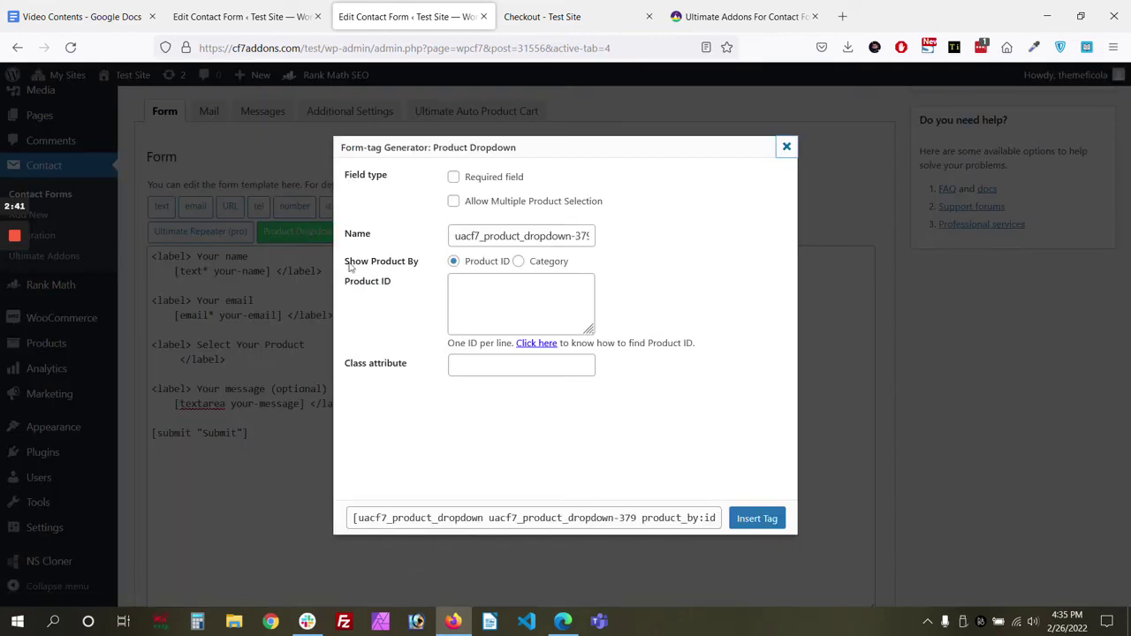
click(453, 179)
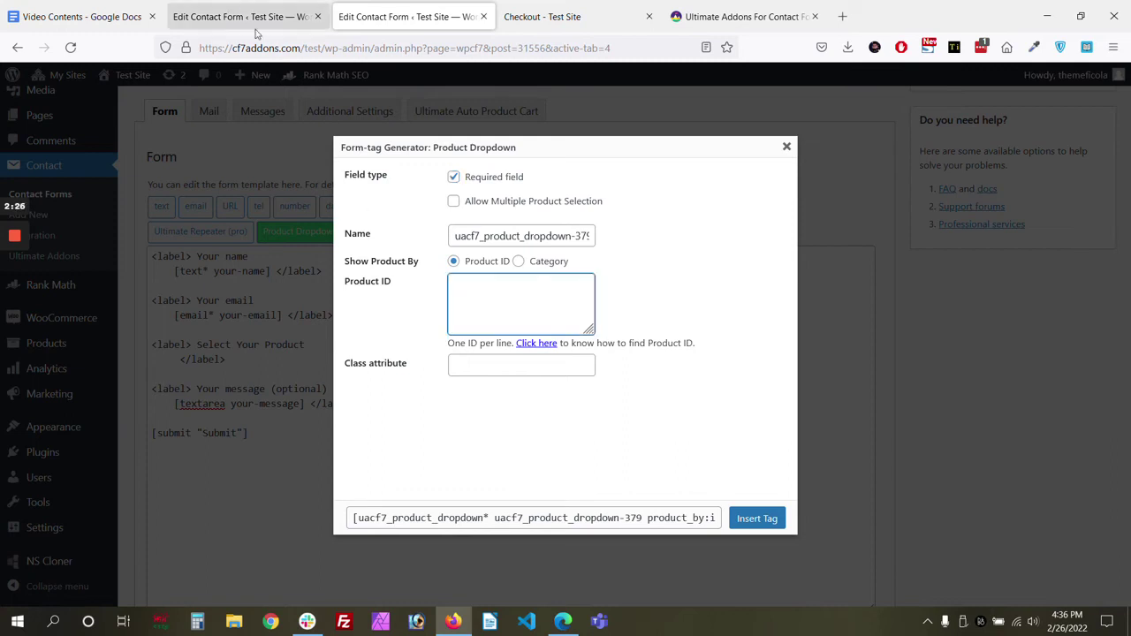
click(213, 13)
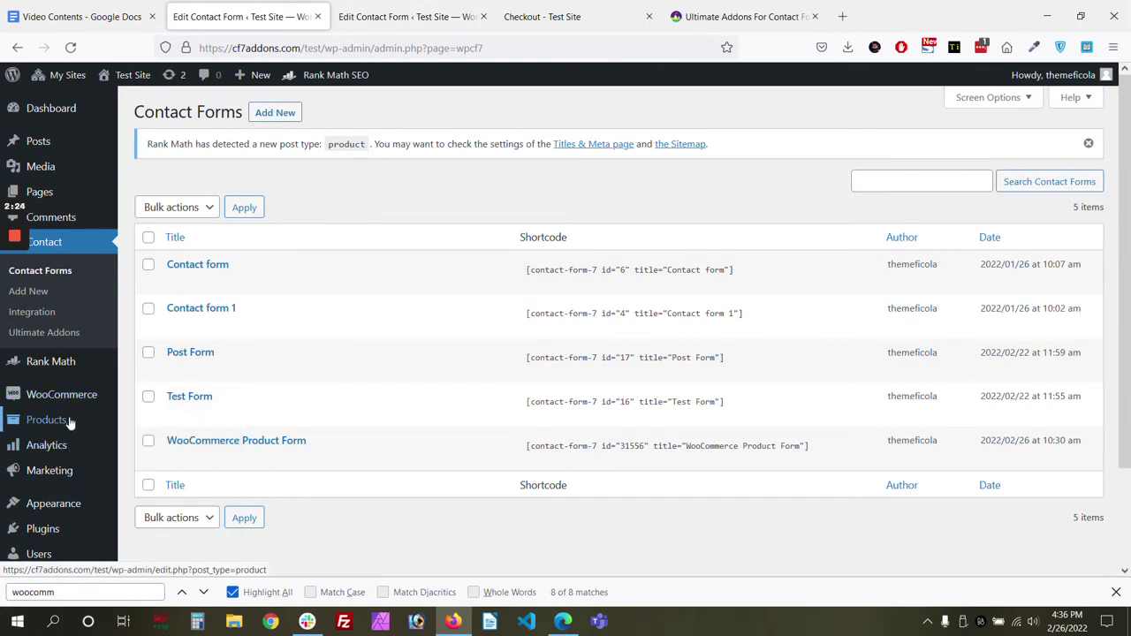
- Copy product IDs 31555 and 296 from the Products list into the dropdown's Product ID box
click(49, 421)
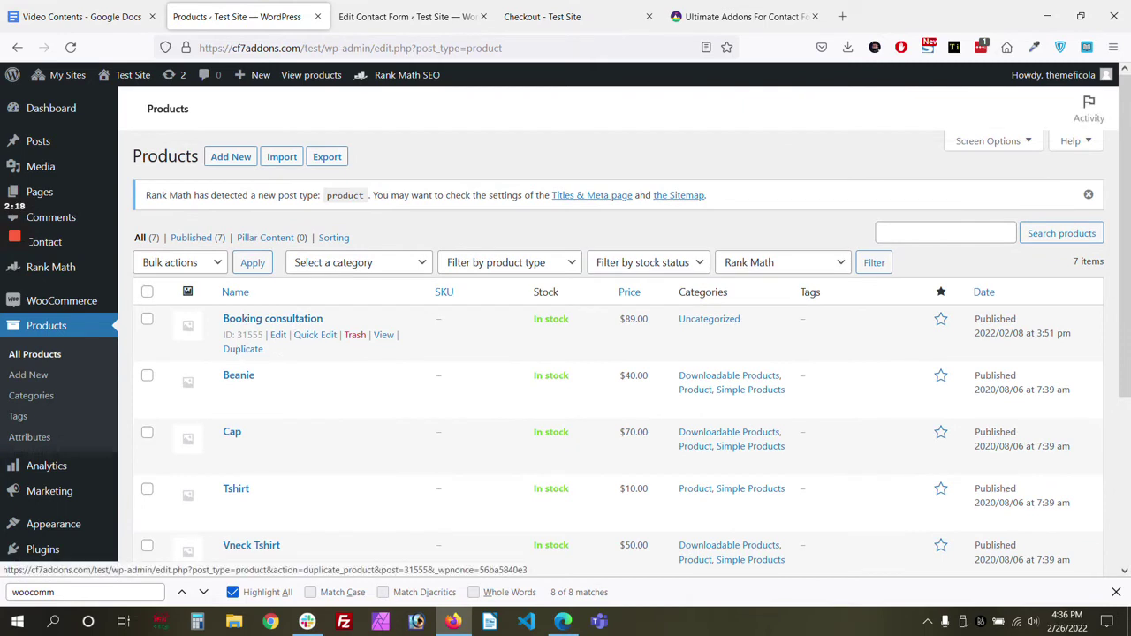
drag(236, 335, 258, 335)
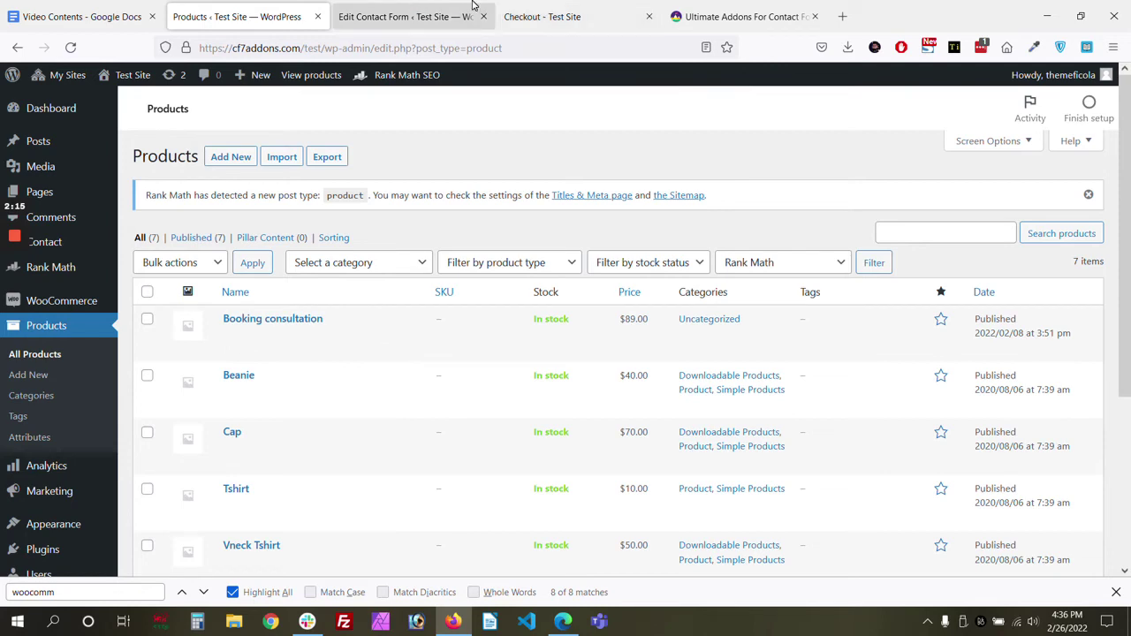
click(406, 16)
click(257, 16)
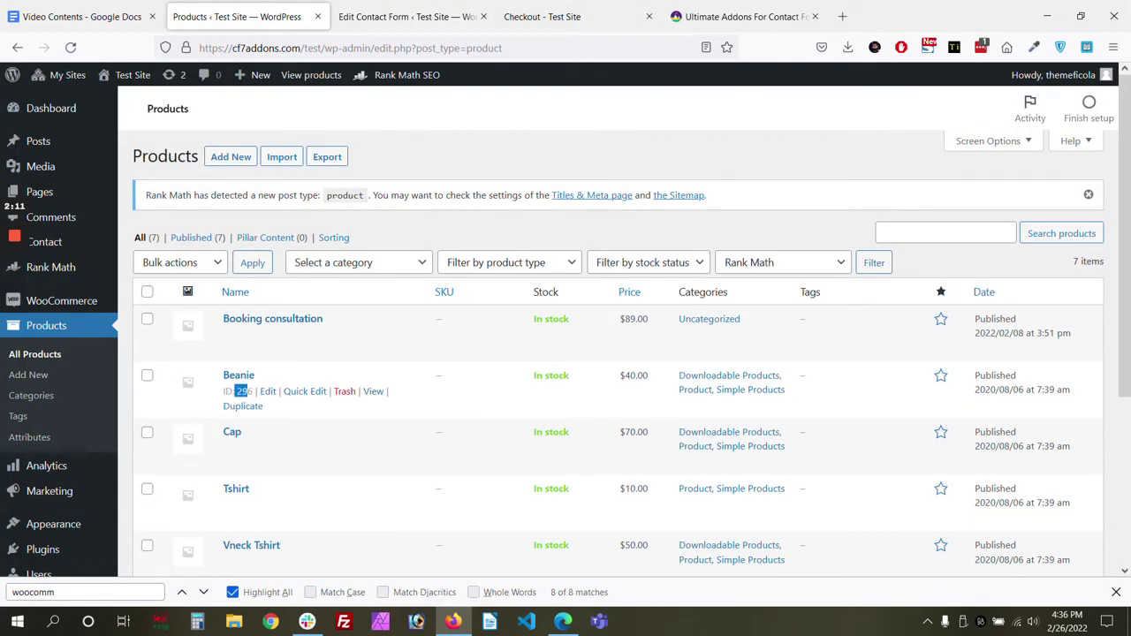
click(415, 11)
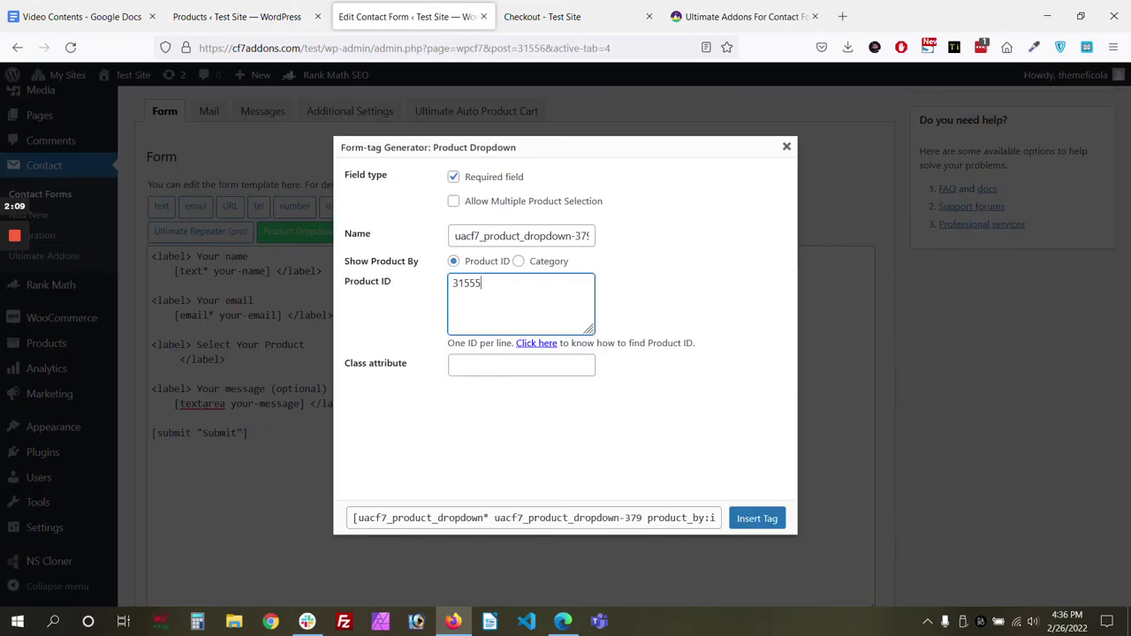
key(BackSpace)
- Insert the product dropdown tag into the template and save the form
click(757, 518)
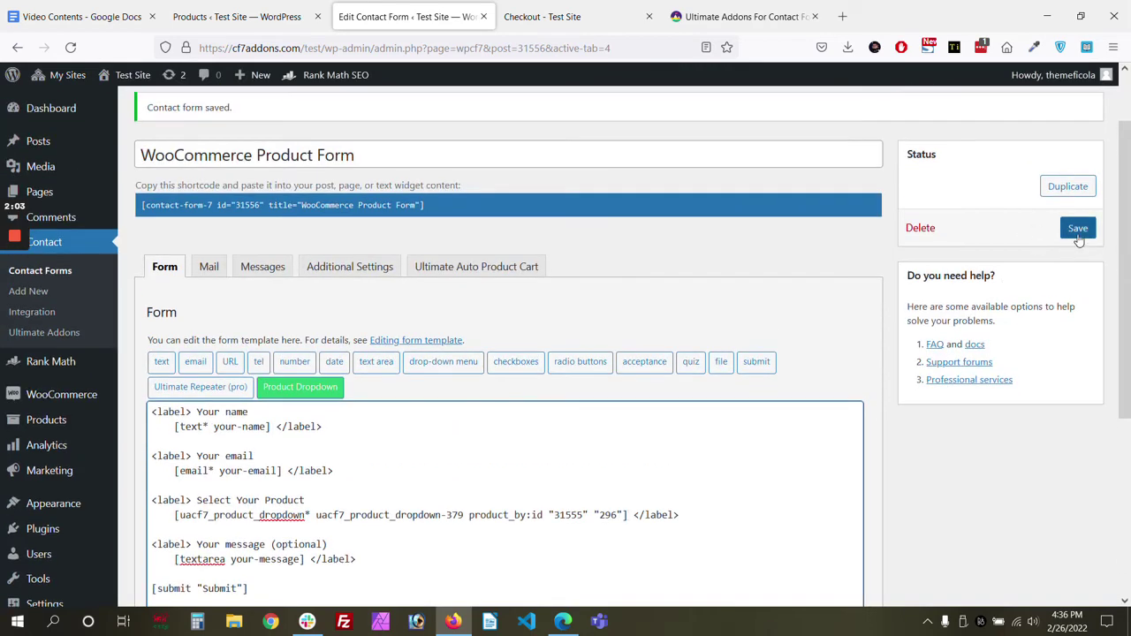
click(1077, 228)
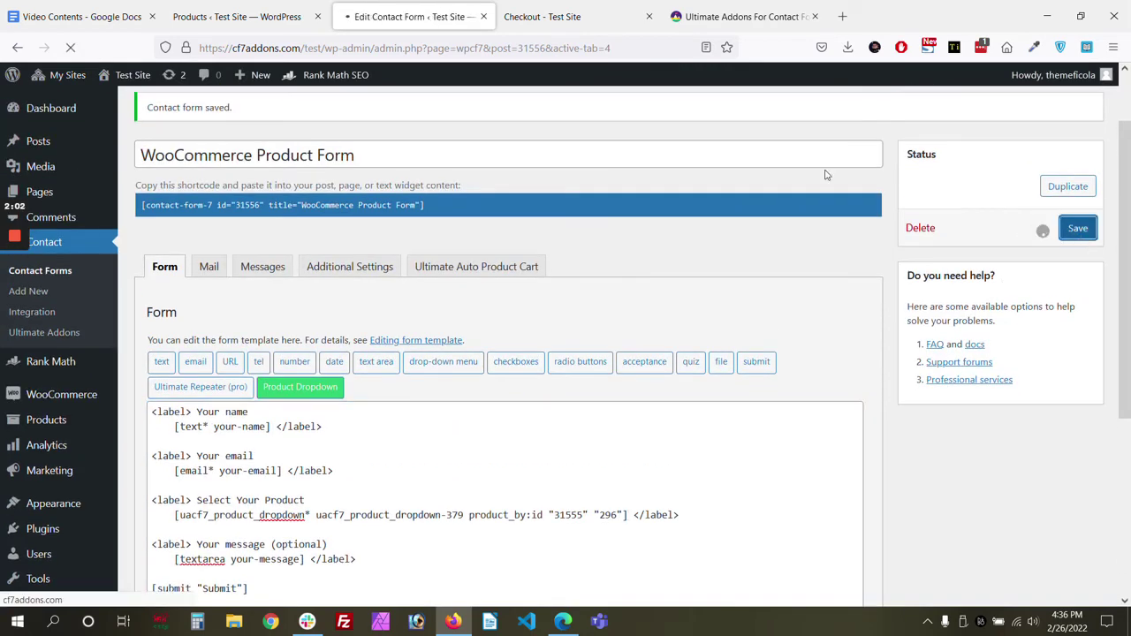
click(595, 7)
- Reload the live form and check its dropdown offers only Booking consultation and Beanie
click(17, 48)
click(17, 48)
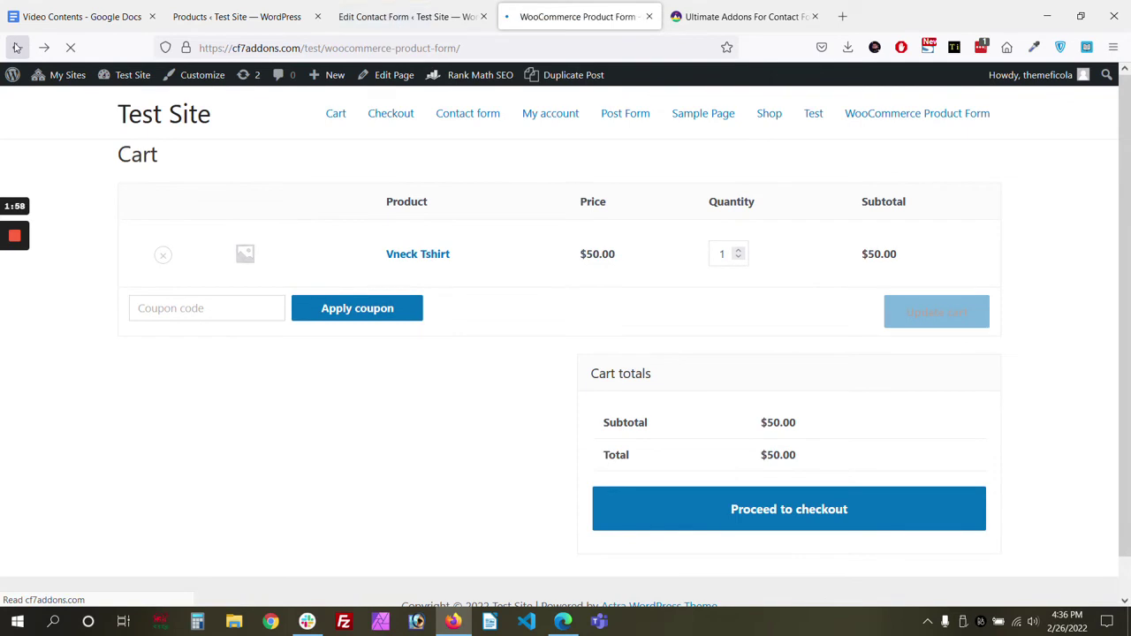
key(F5)
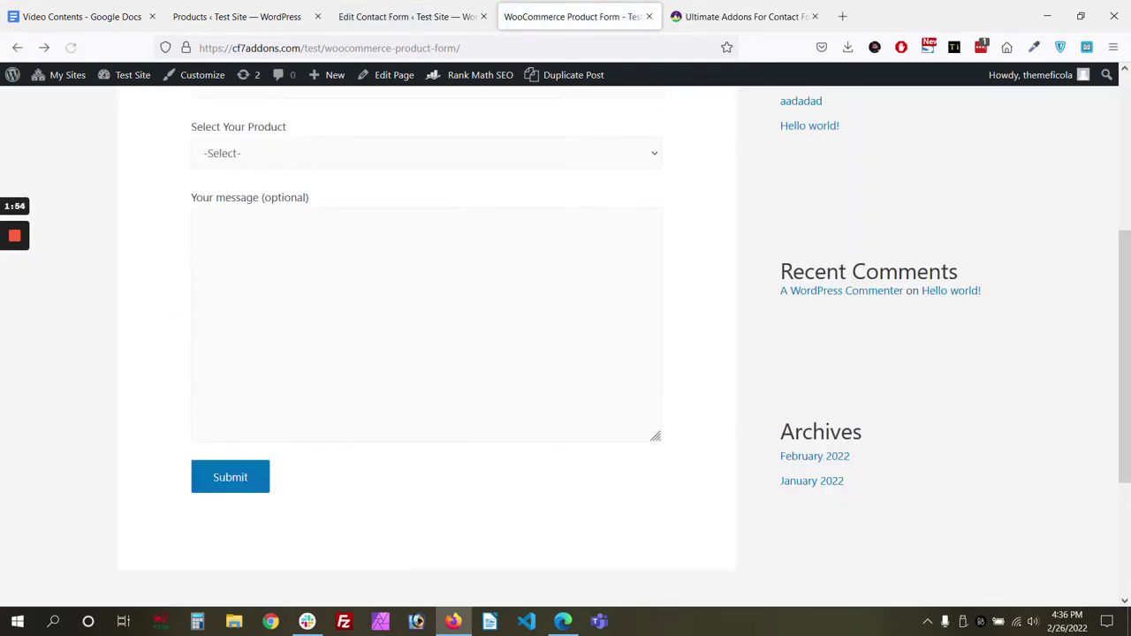
click(262, 156)
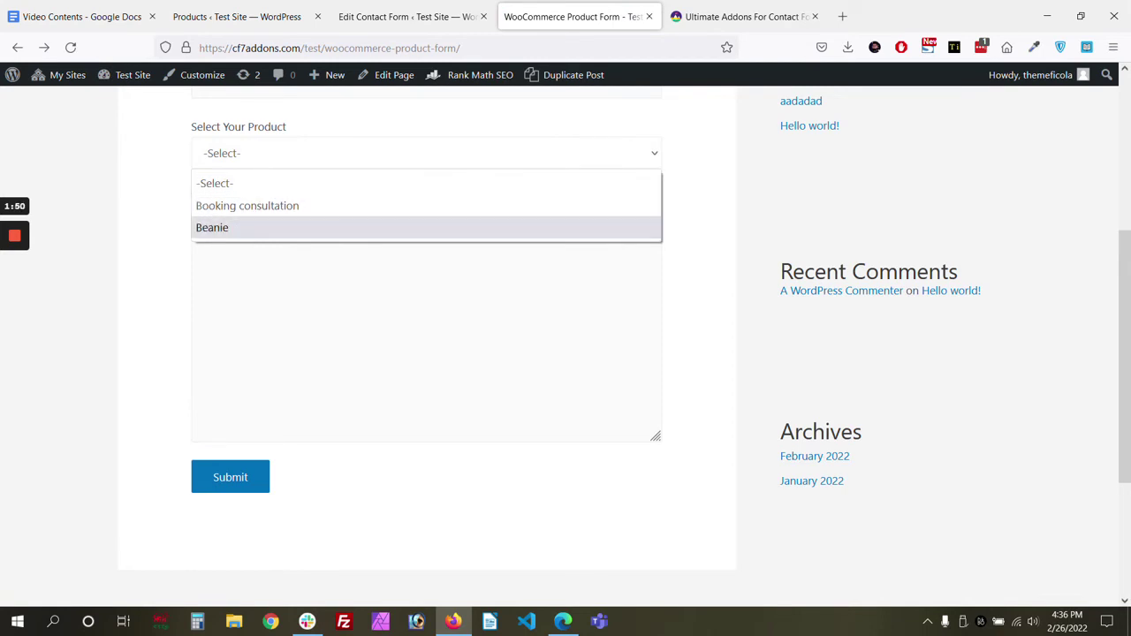
click(406, 16)
click(301, 20)
click(407, 16)
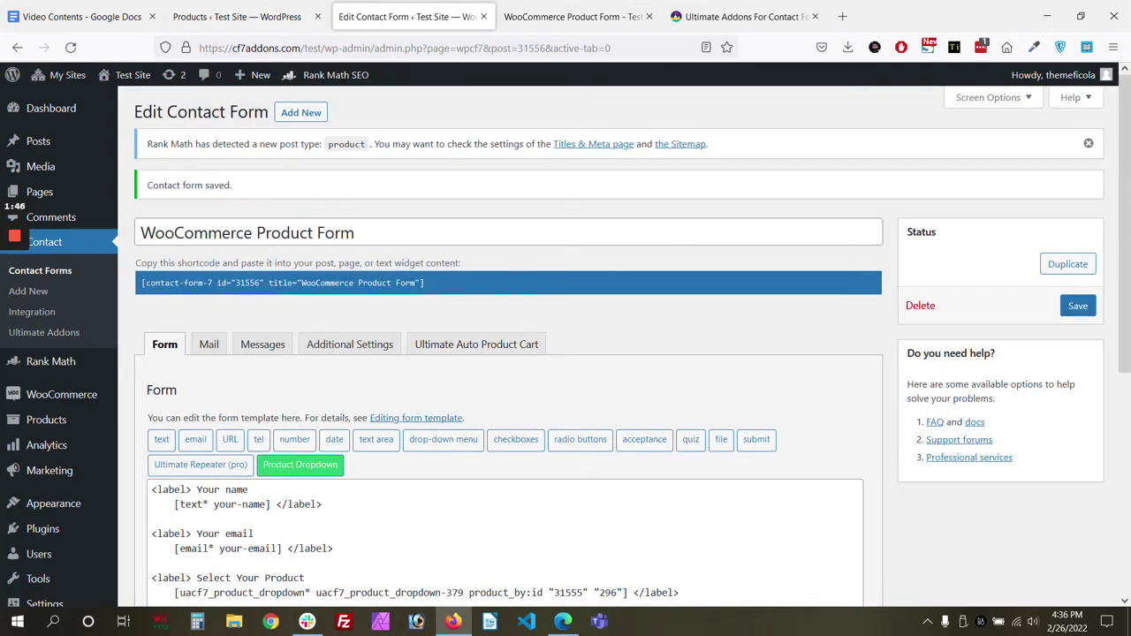
- Replace the dropdown tag with a category-based one listing the Simple Products category
scroll(305, 472, down, 3)
click(323, 270)
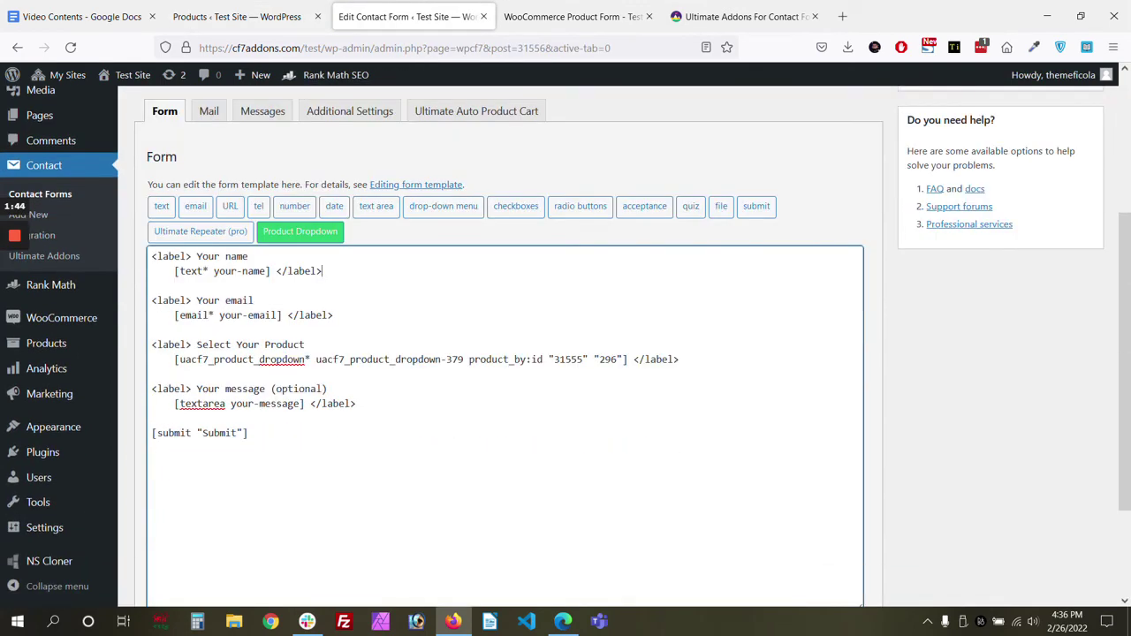
drag(177, 359, 627, 360)
key(BackSpace)
click(294, 231)
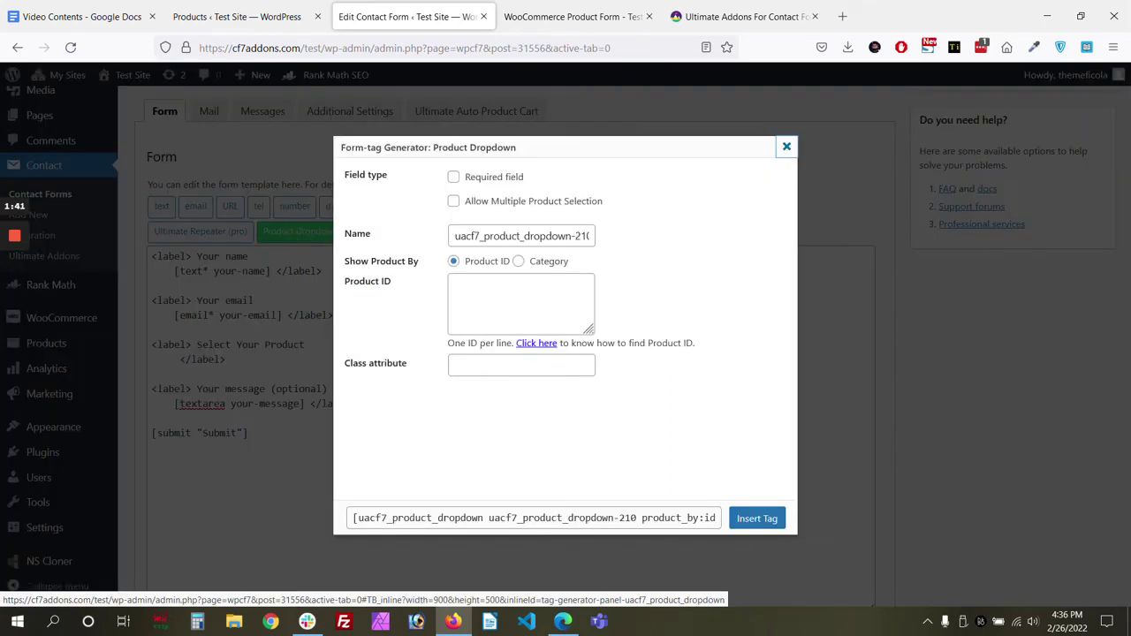
click(519, 262)
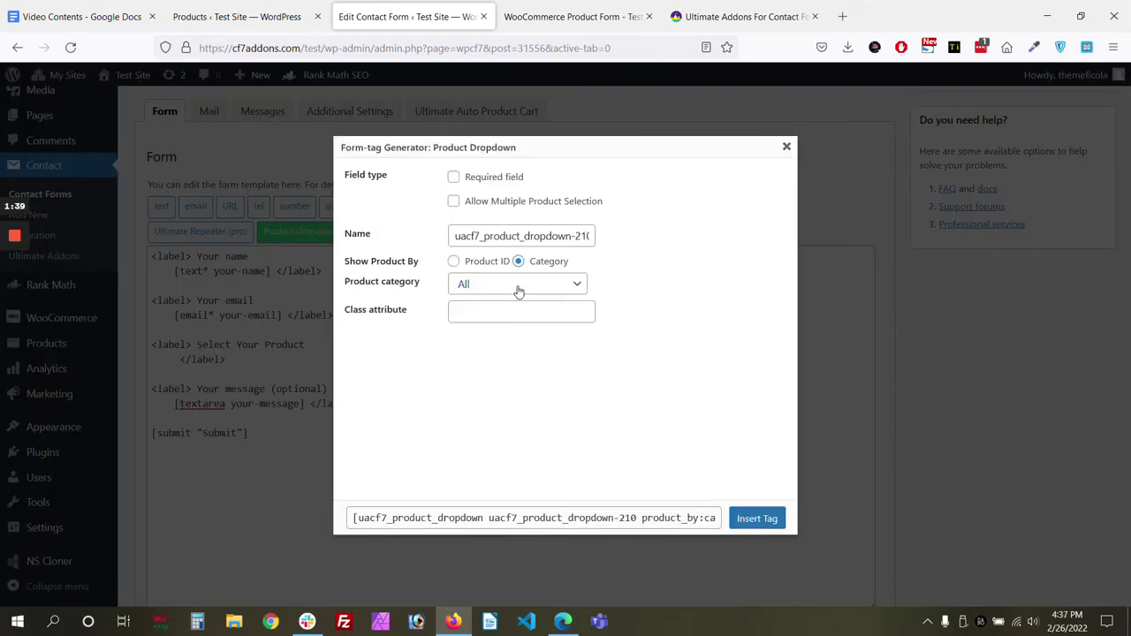
click(517, 288)
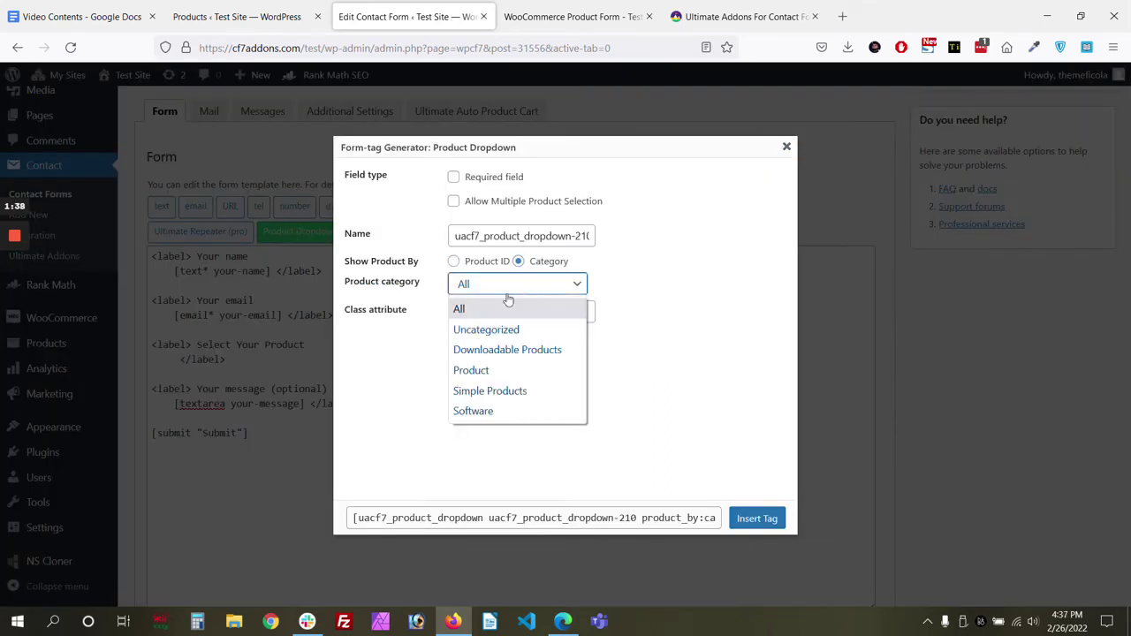
click(507, 394)
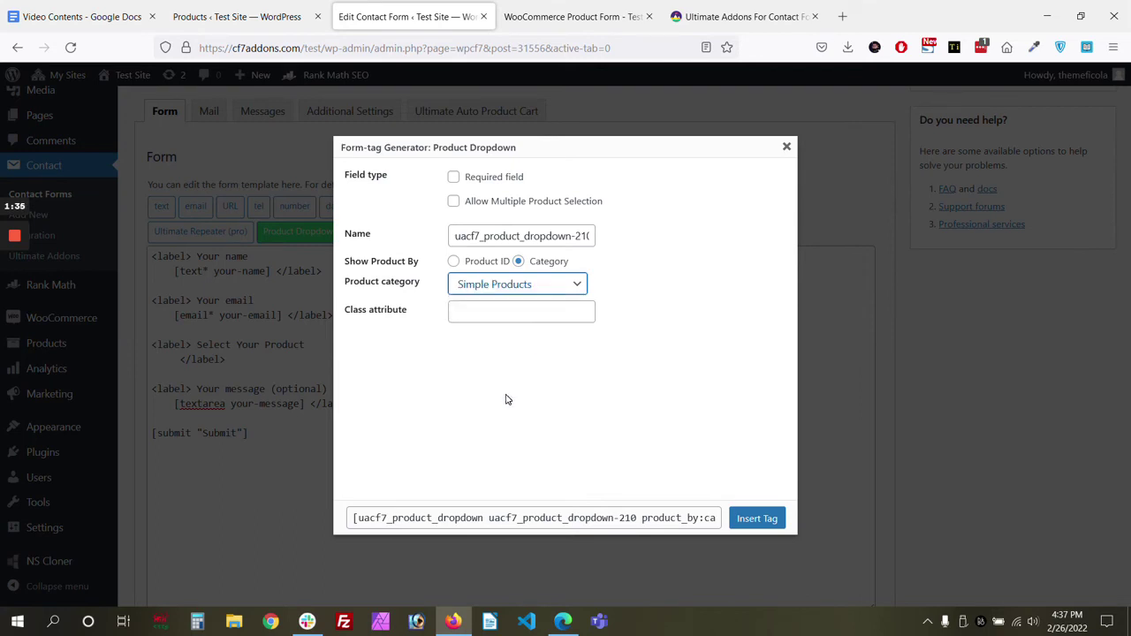
click(756, 519)
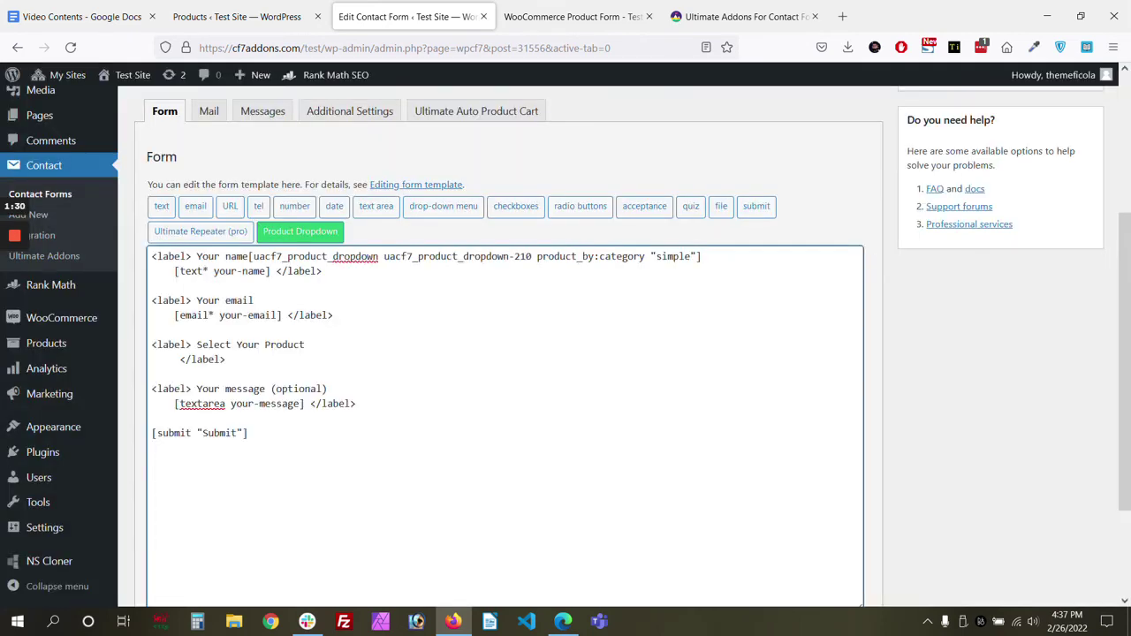
- Move the new dropdown tag from after Your name to under Select Your Product and save
drag(248, 257, 702, 256)
key(ctrl+c)
key(BackSpace)
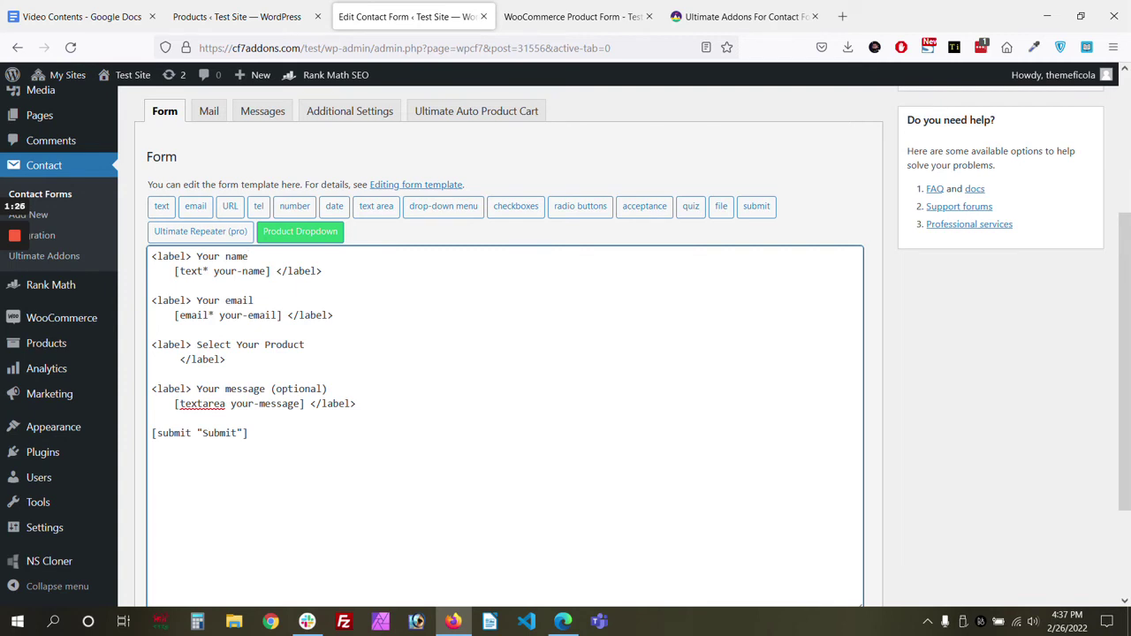
key(ctrl+v)
scroll(566, 353, up, 3)
click(1077, 228)
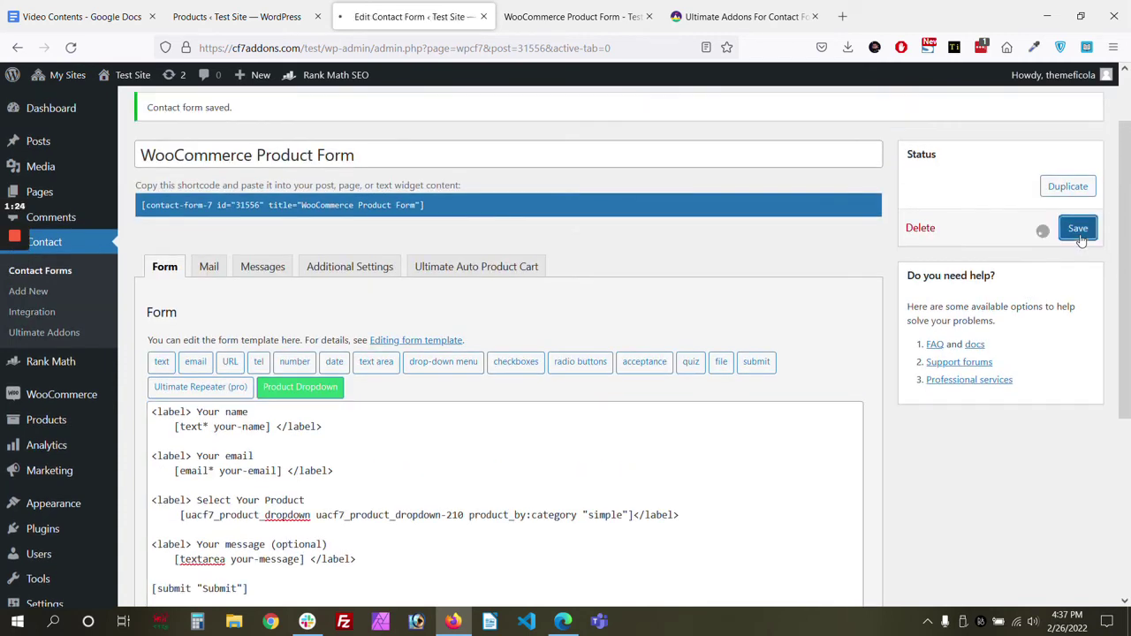
- Reload the live form and open its product dropdown listing Beanie, Cap, Tshirt and Vneck Tshirt
click(525, 7)
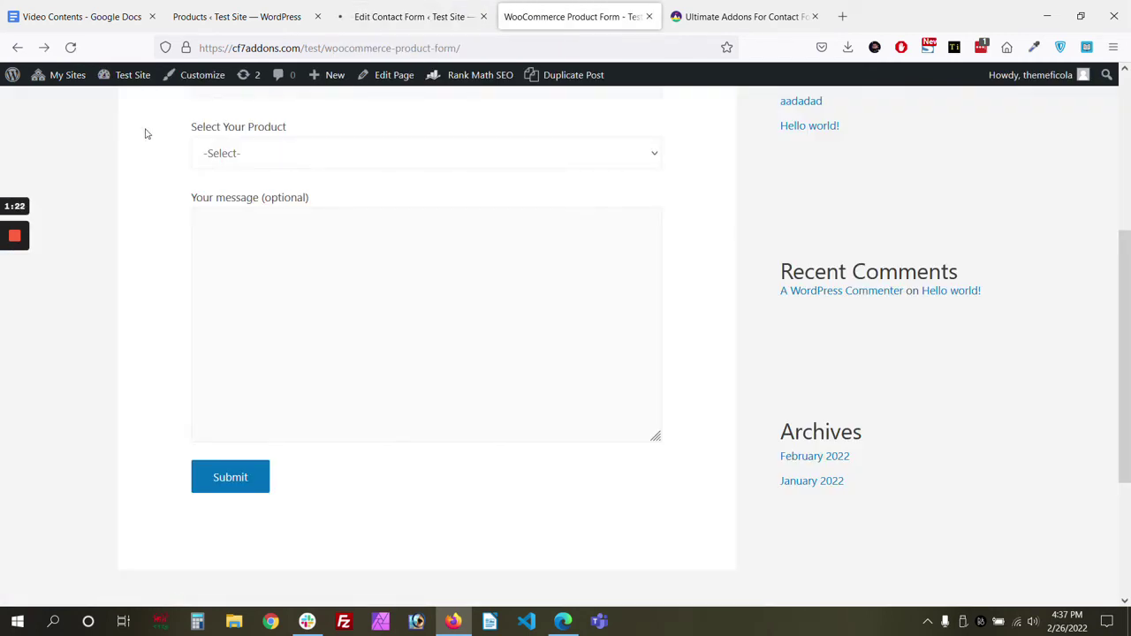
click(71, 49)
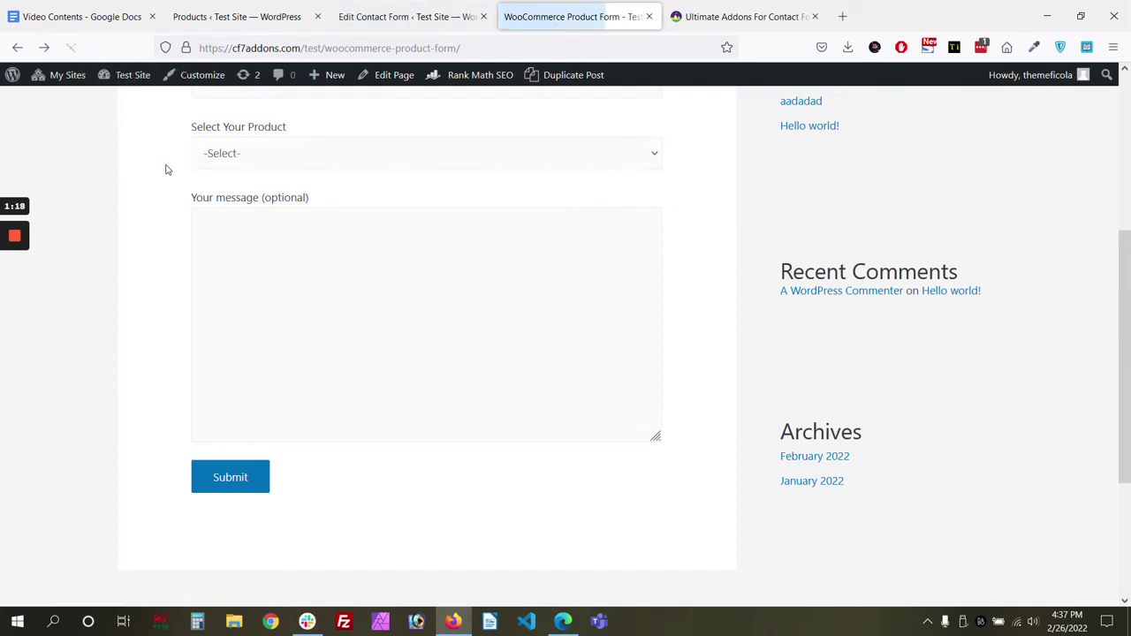
click(245, 157)
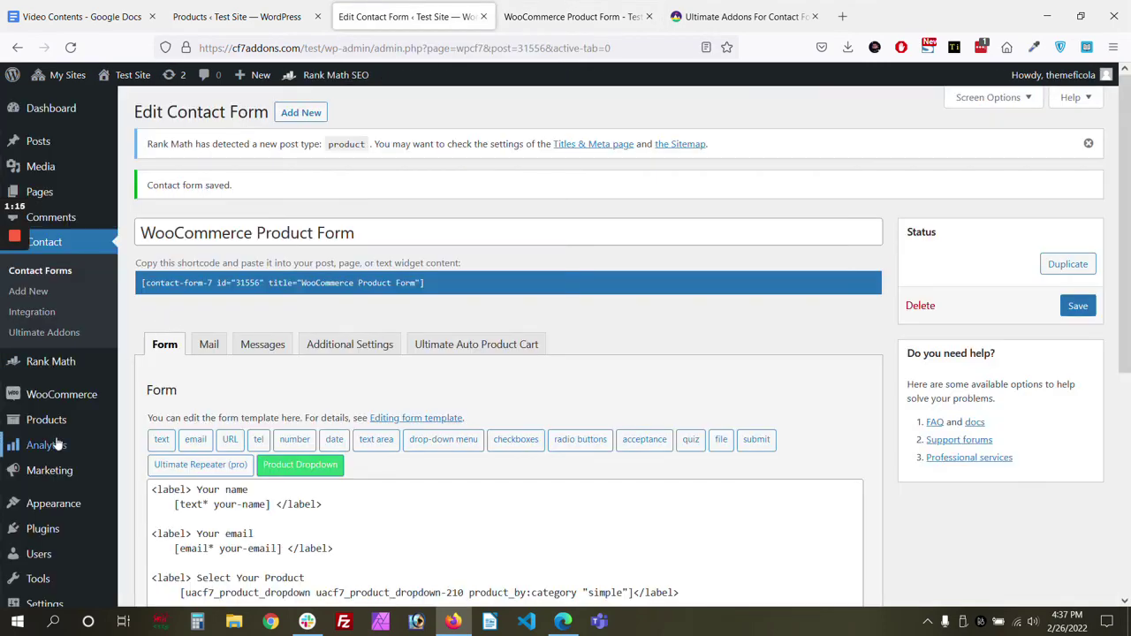
- Open Product Categories in a new tab and list the four Simple Products items
mouse_move(69, 438)
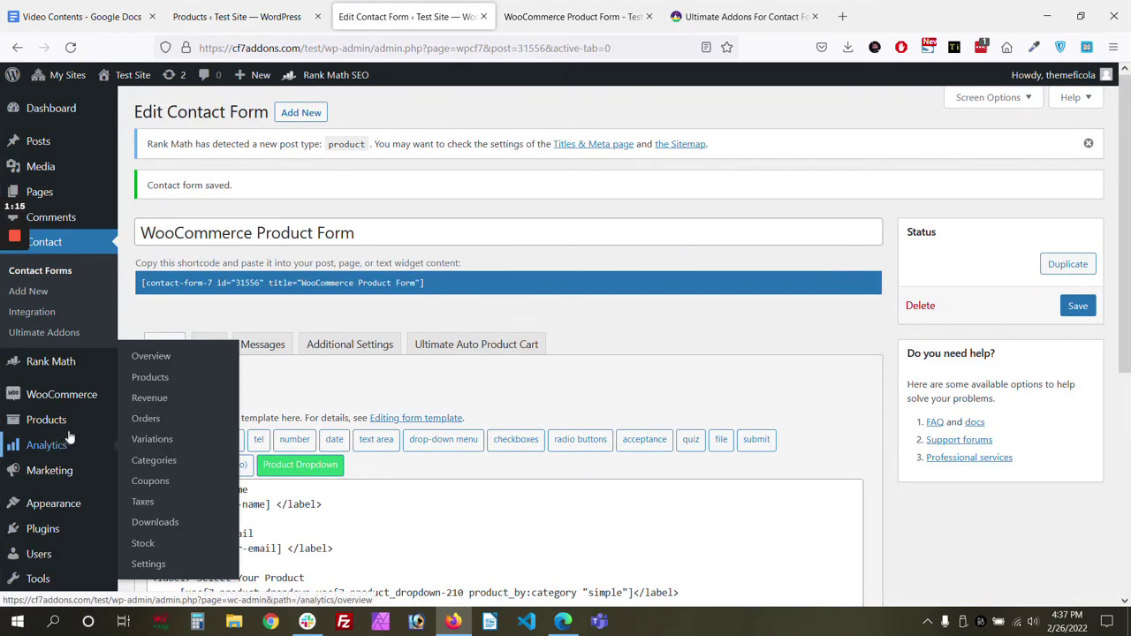
middle_click(171, 464)
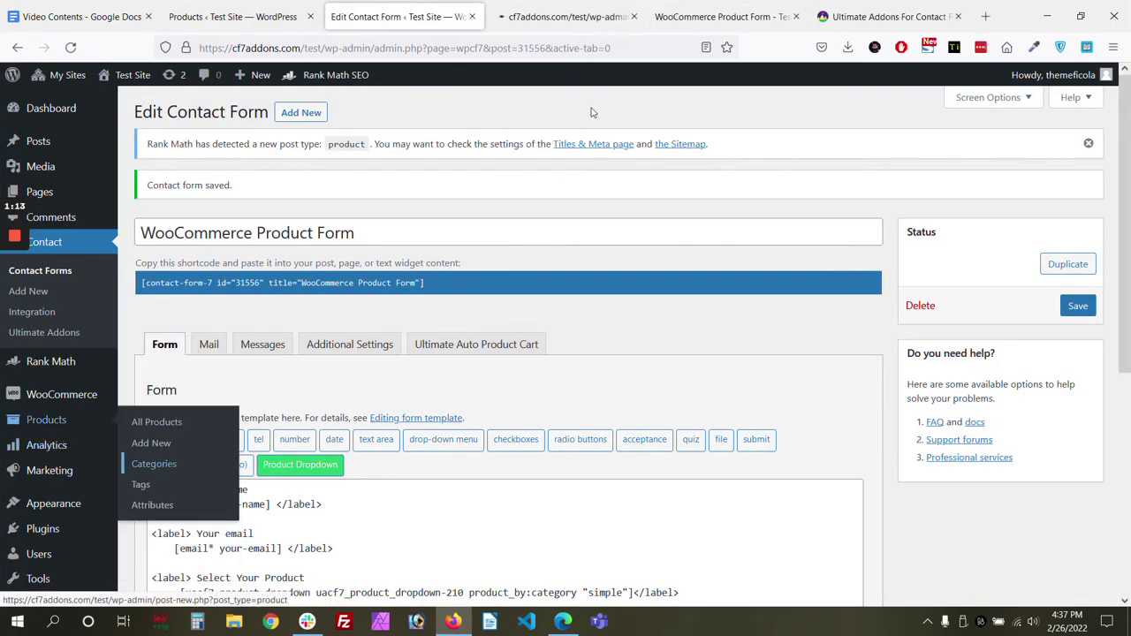
click(590, 16)
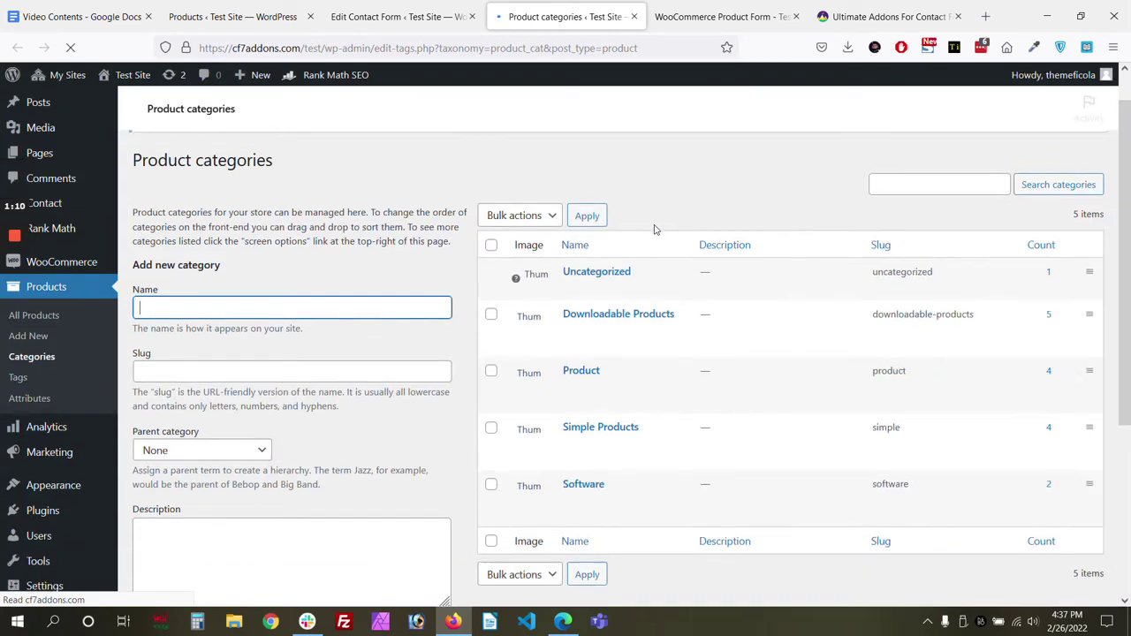
scroll(654, 230, down, 2)
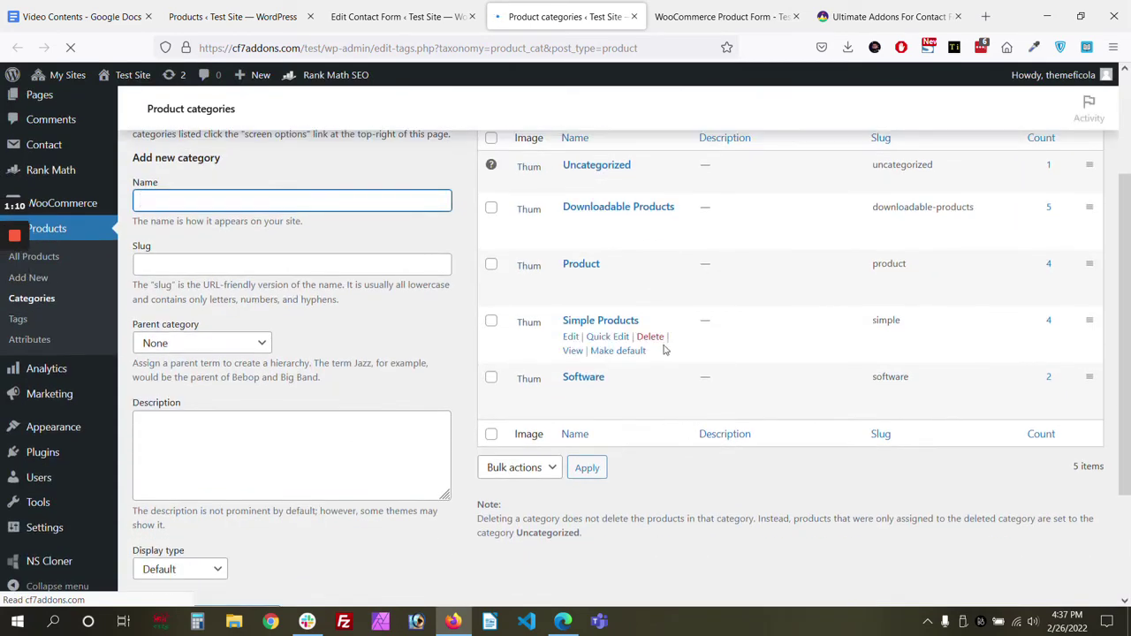
click(1048, 321)
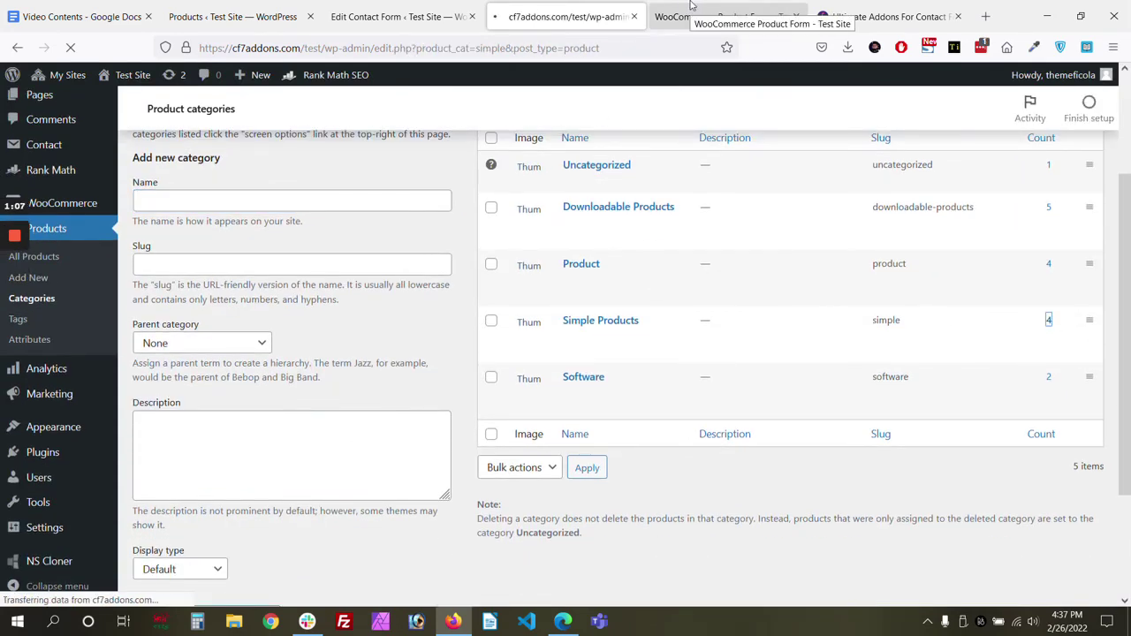
click(692, 16)
click(565, 16)
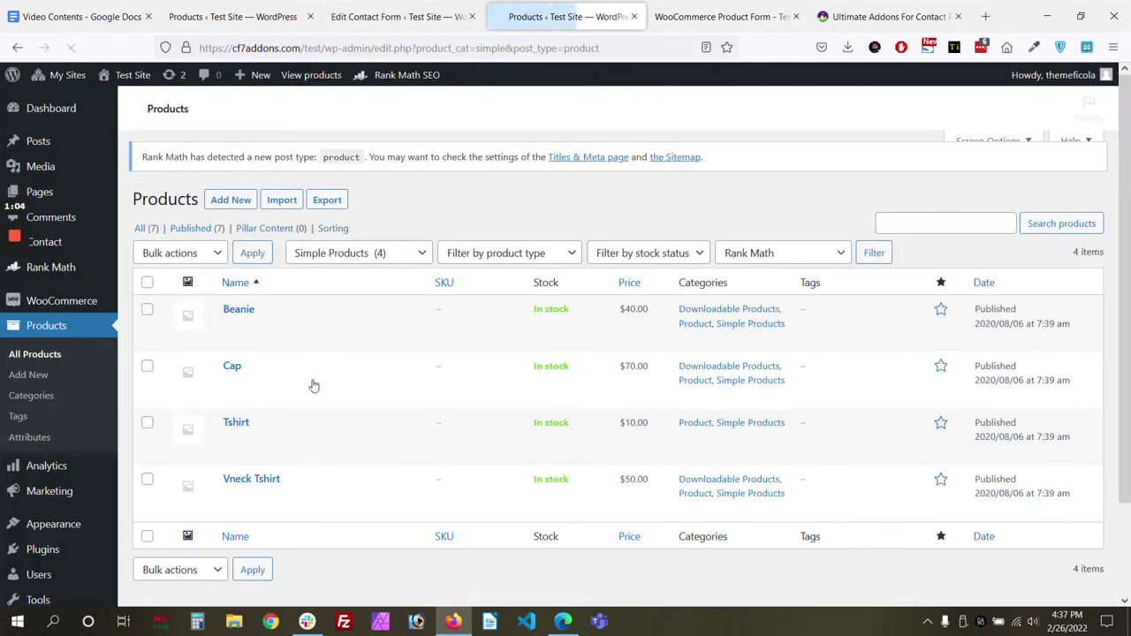
click(397, 16)
scroll(88, 415, down, 2)
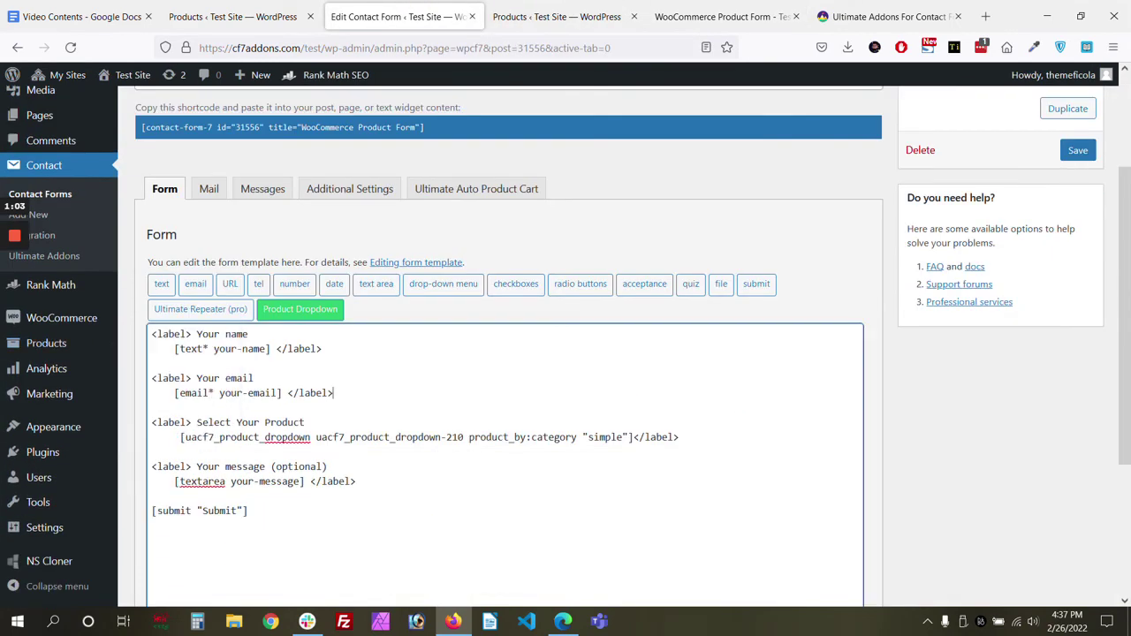
- Delete the old tag and start a new Product Dropdown set to the Simple Products category
drag(176, 436, 632, 437)
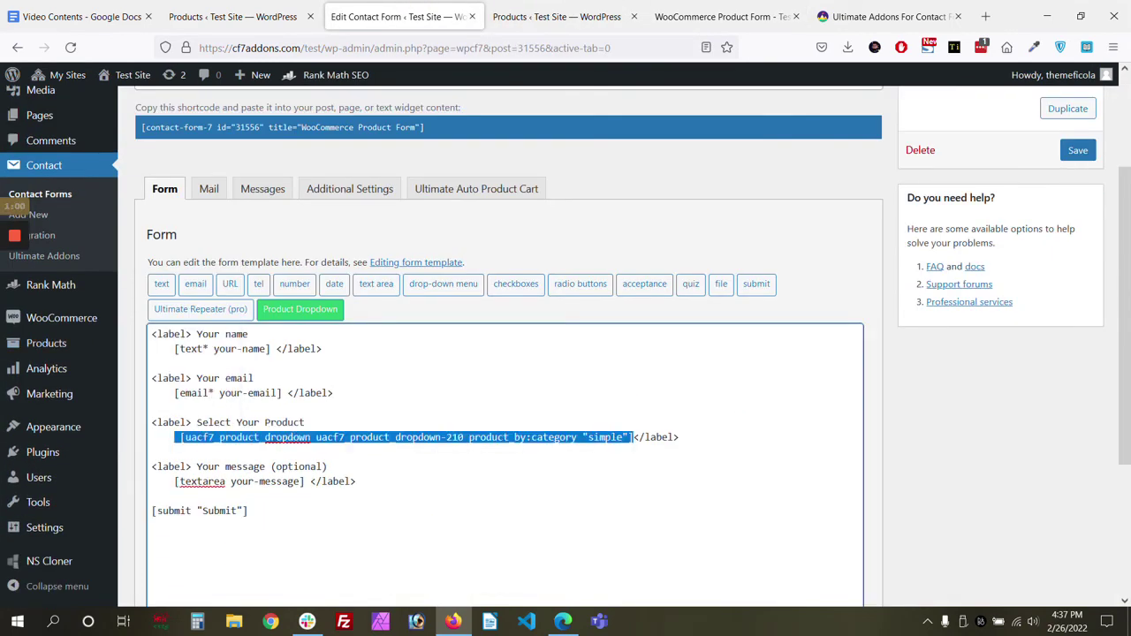
key(BackSpace)
click(315, 309)
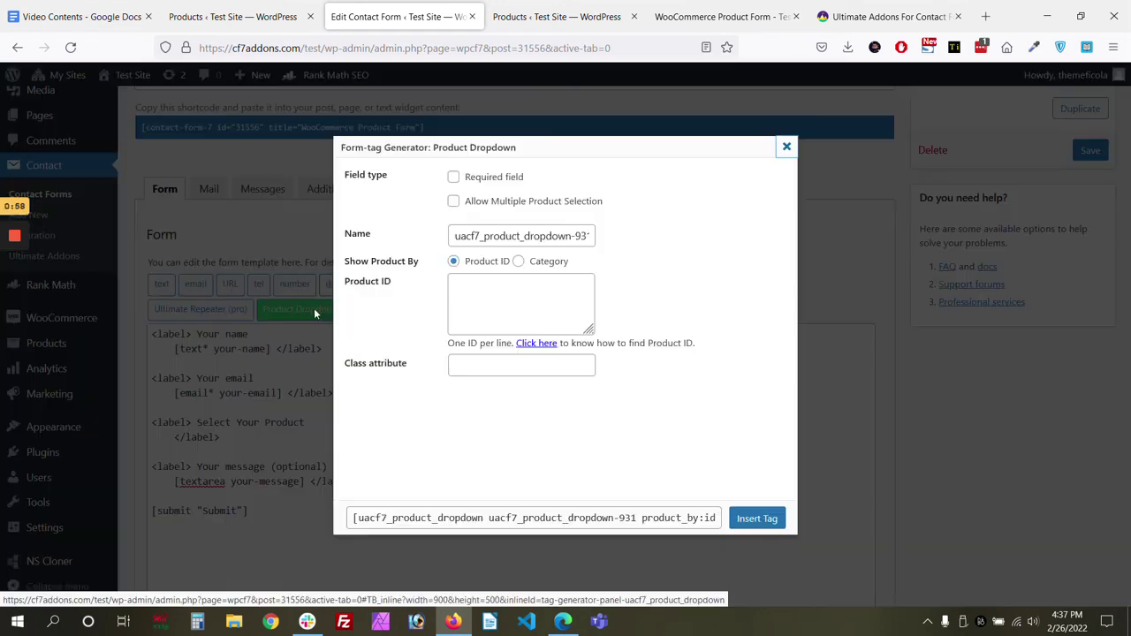
click(539, 262)
click(503, 288)
click(508, 371)
click(490, 288)
click(502, 389)
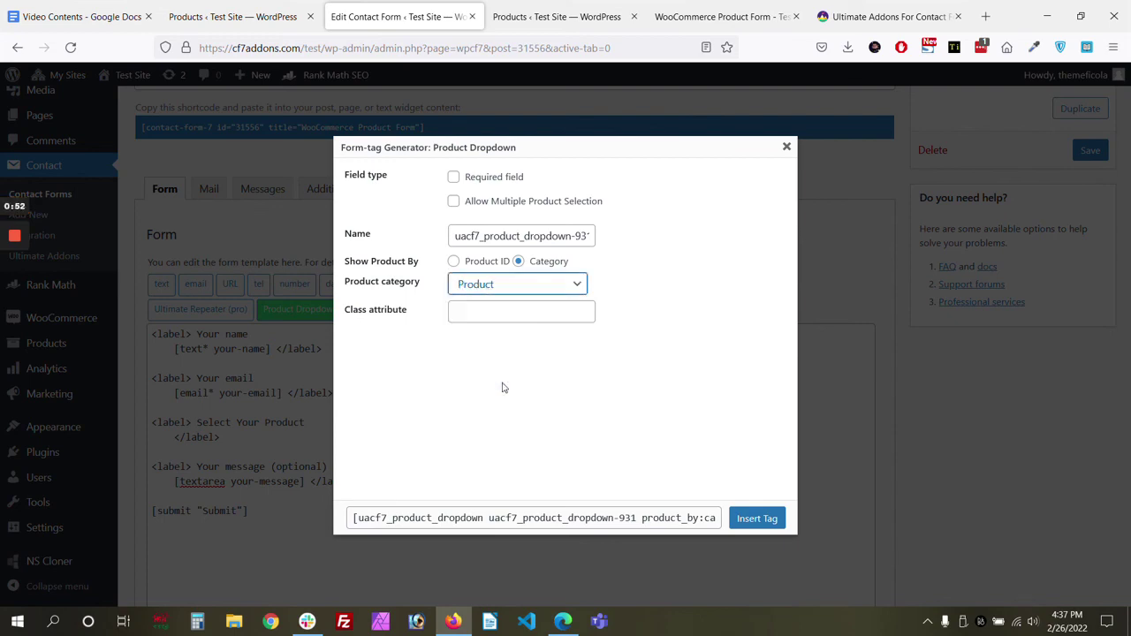
- Make it required with multiple selection, insert it as uacf7_product_dropdown-931, and save
click(481, 203)
click(471, 180)
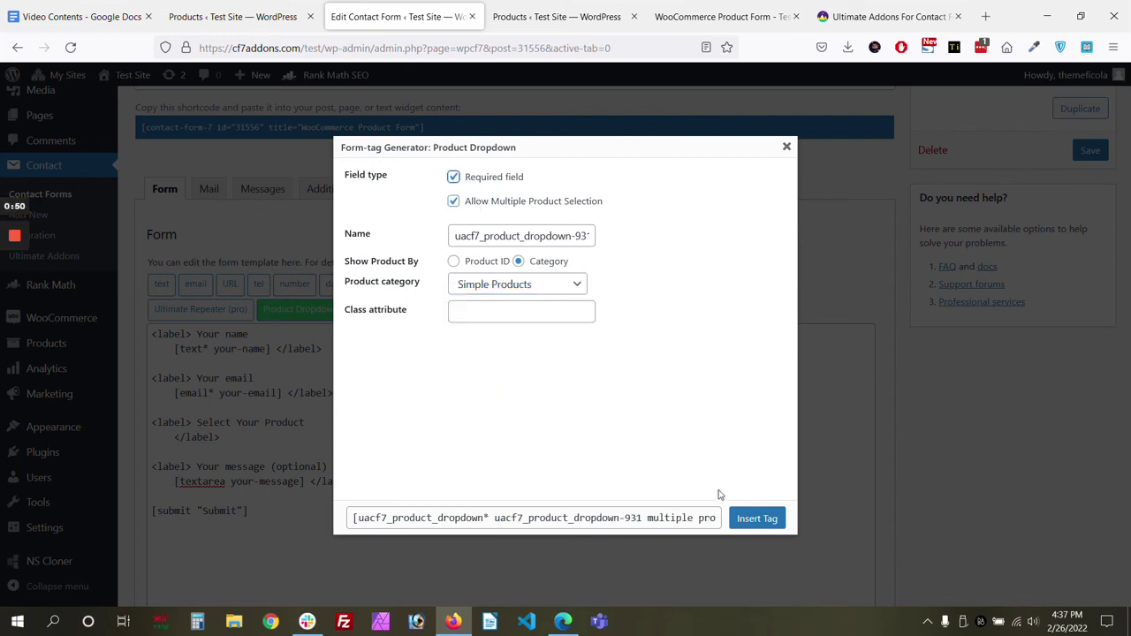
click(758, 517)
click(1079, 149)
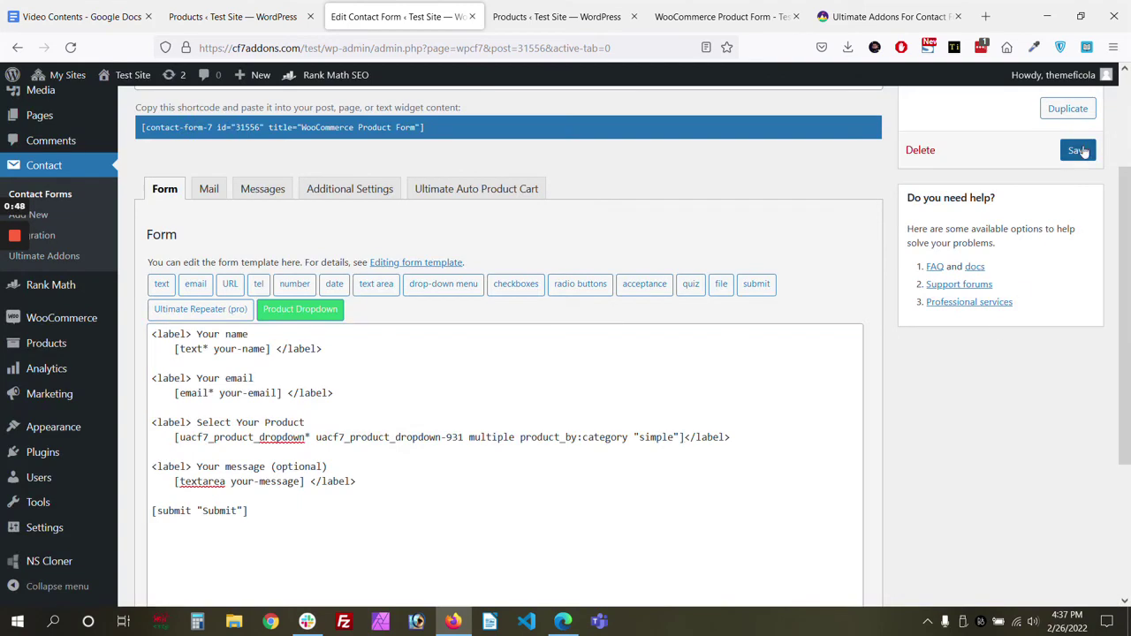
click(521, 7)
- Reload the live form and select both Beanie and Cap in the product listbox
click(689, 9)
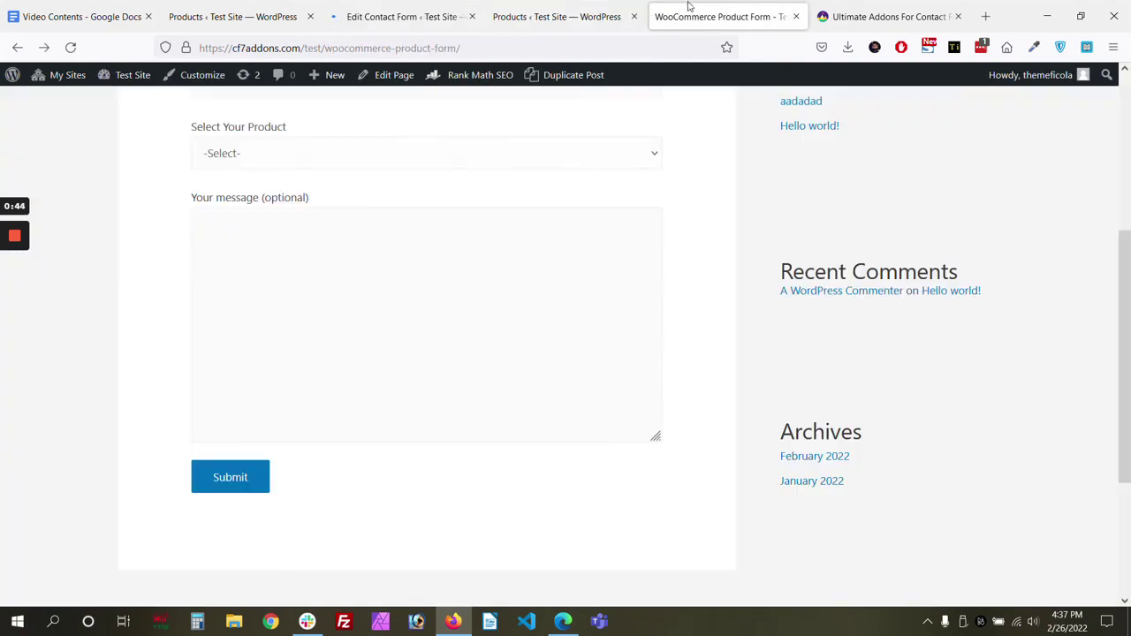
click(71, 48)
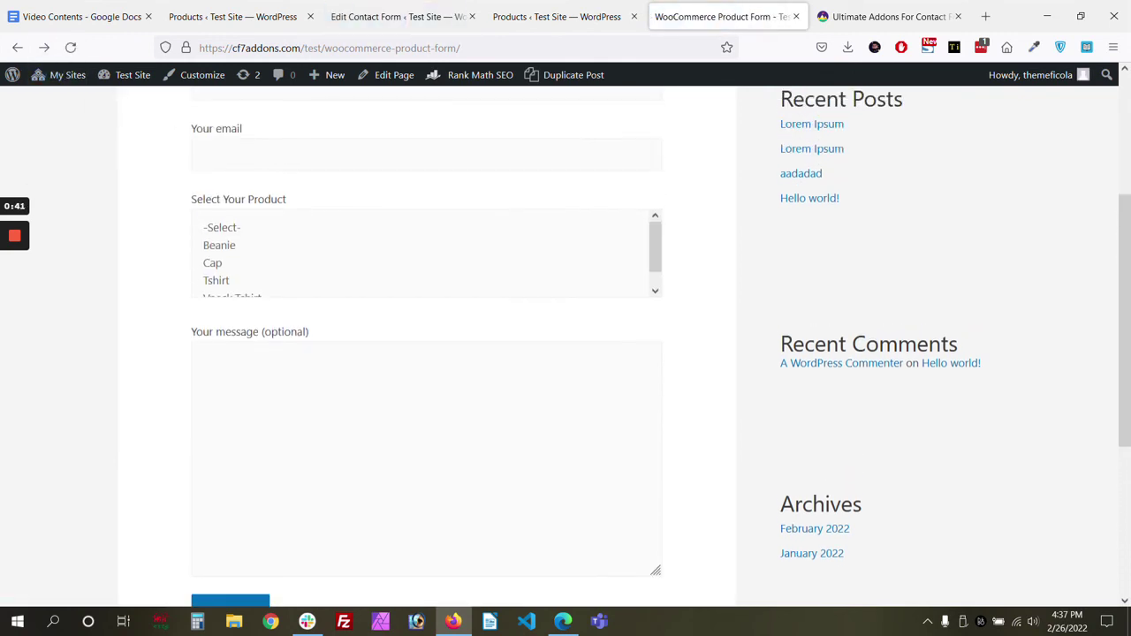
scroll(246, 264, down, 1)
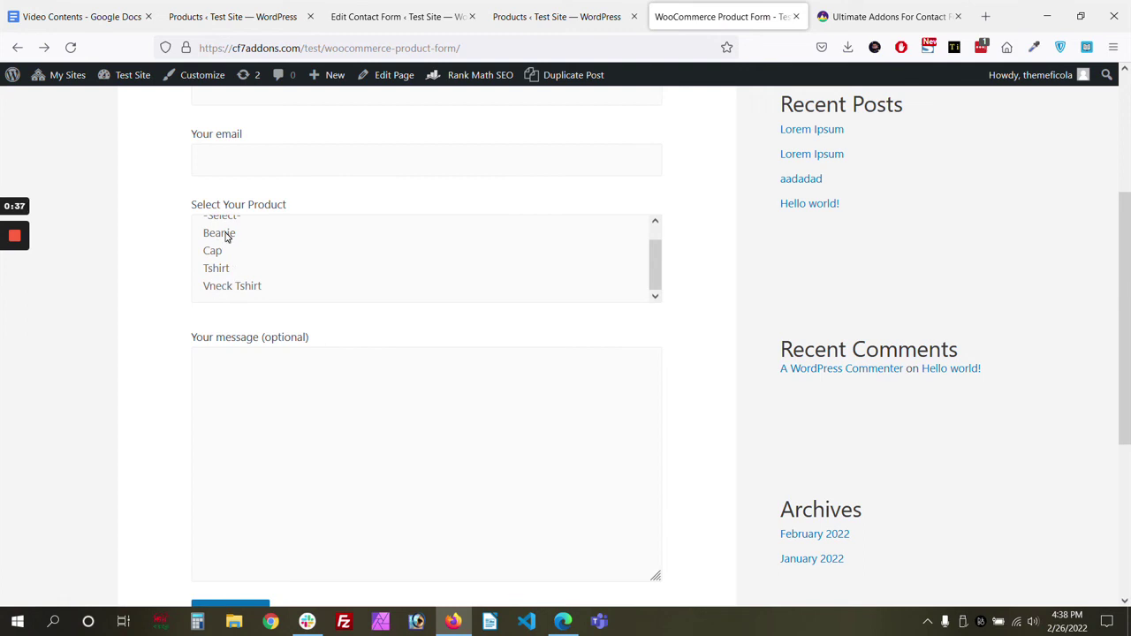
click(227, 234)
ctrl+click(219, 252)
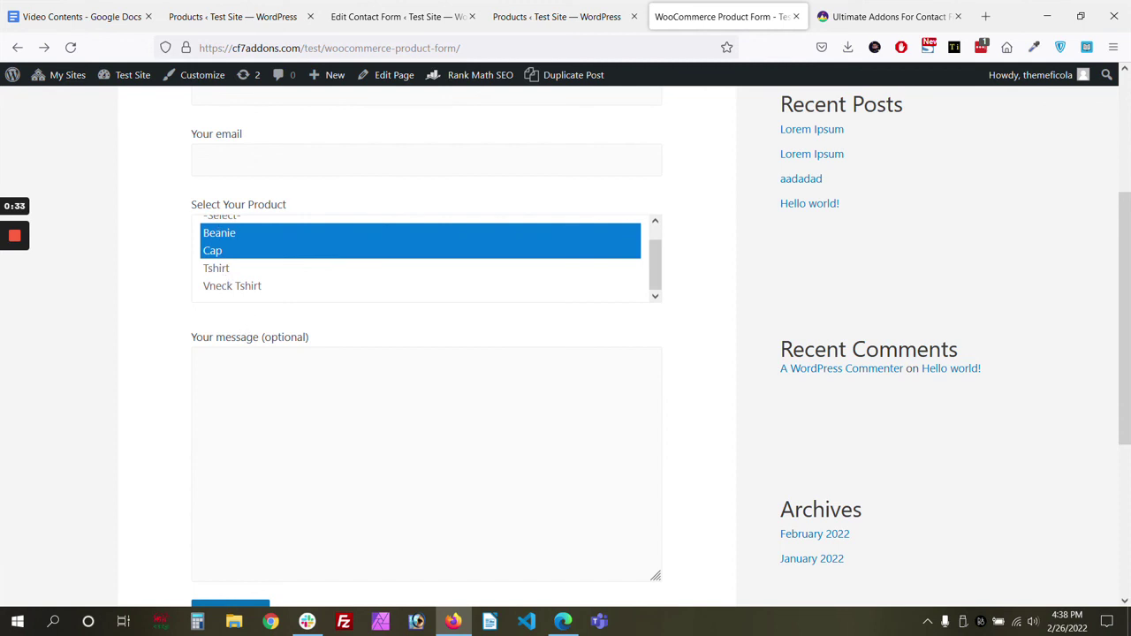
scroll(424, 354, up, 1)
- Enter a name, a saved email and the message 'adad', then submit to reach the $160.00 cart
click(265, 172)
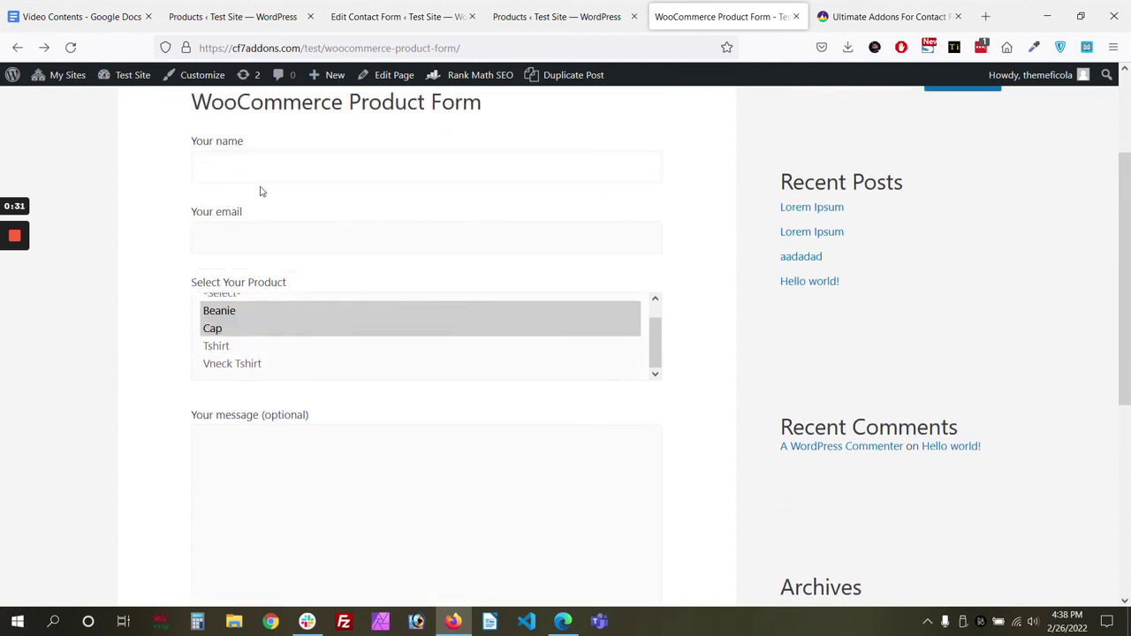
text(Jon)
key(Tab)
click(265, 240)
click(268, 263)
text(adad)
scroll(154, 454, down, 2)
click(254, 528)
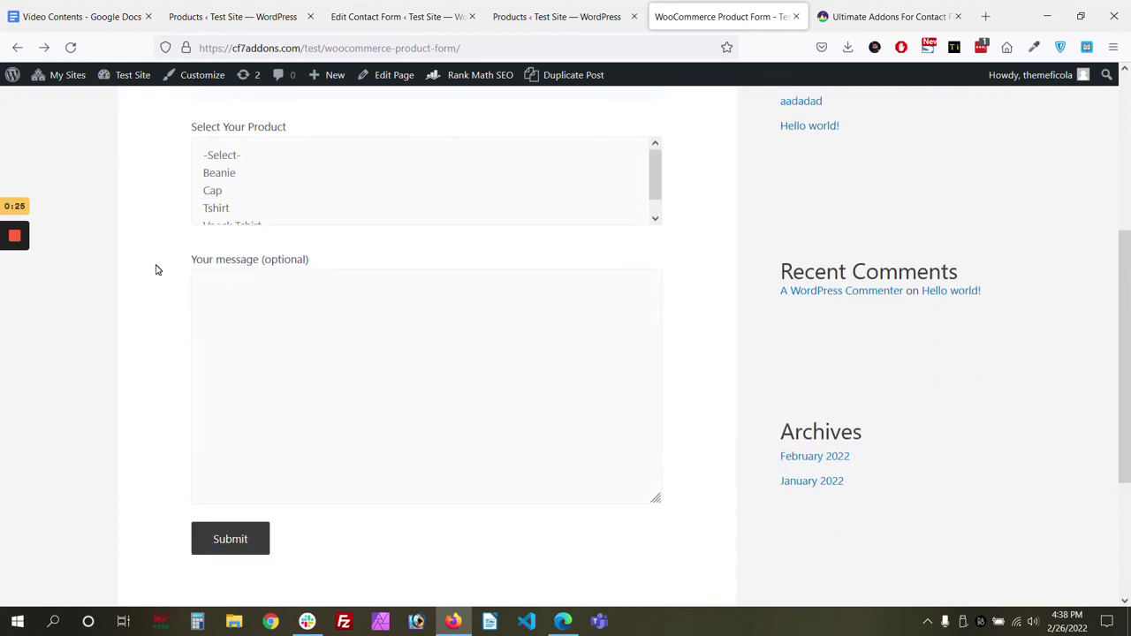
scroll(163, 279, down, 1)
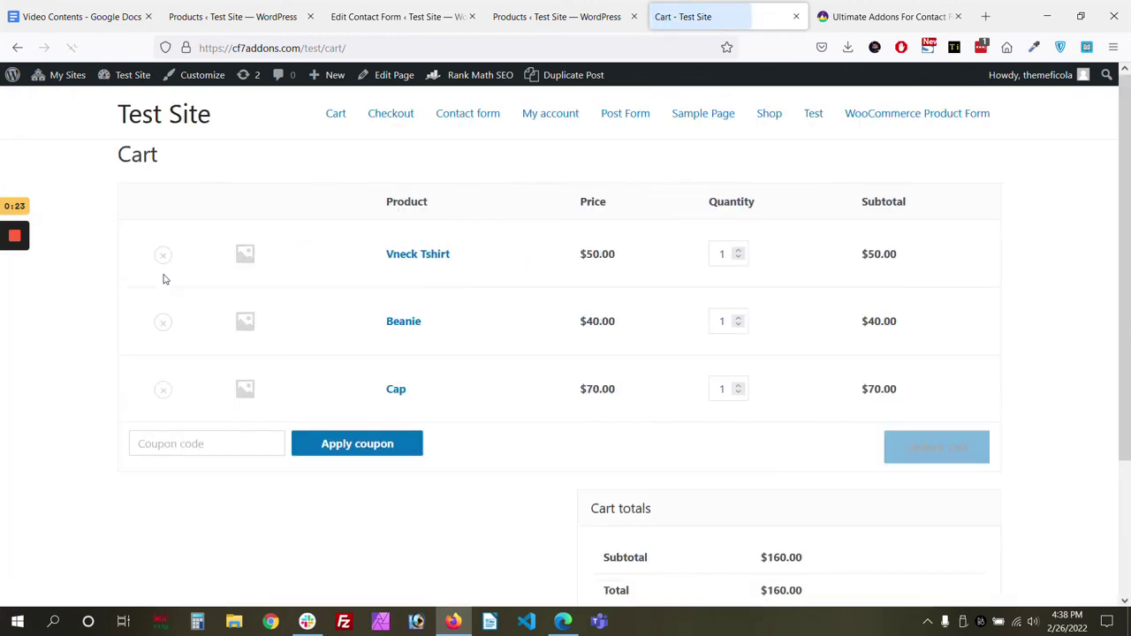